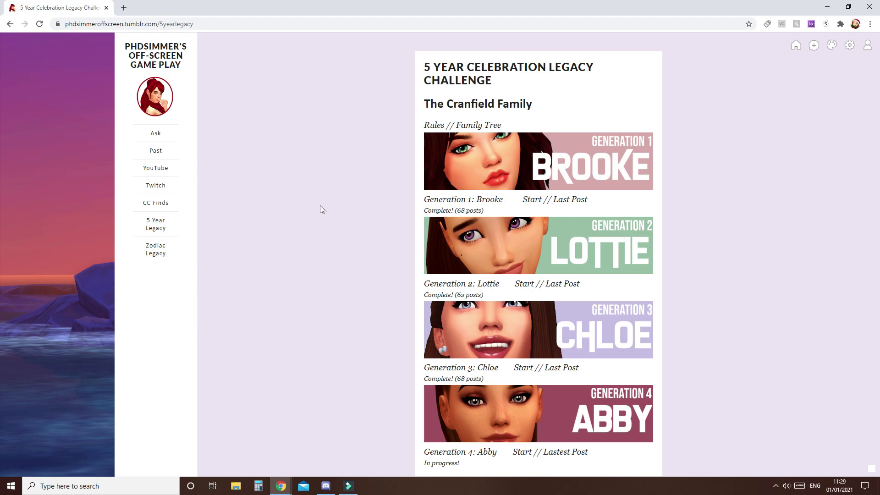
Step: View the Zodiac Legacy page and read Astrid's generation 1 posts from the start
click(158, 249)
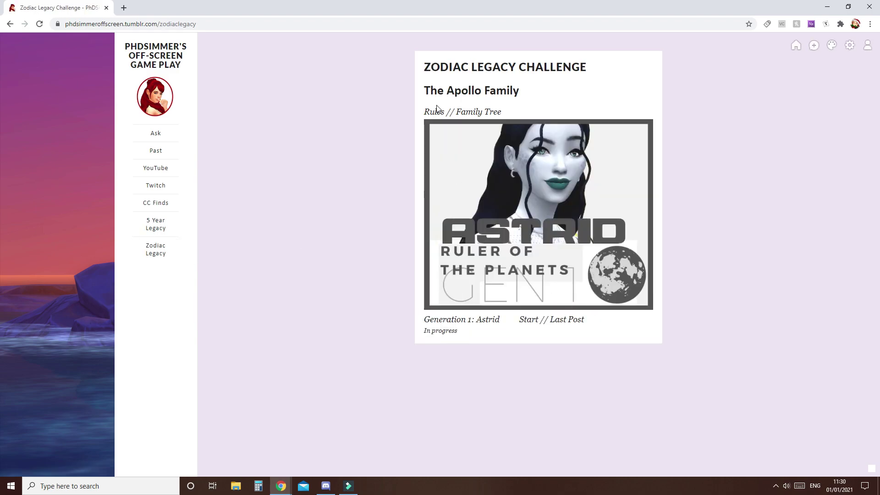
click(527, 319)
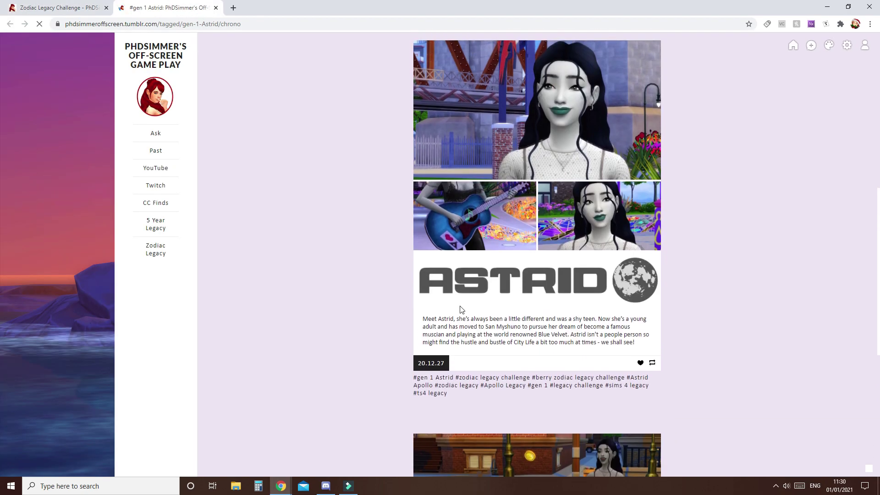
scroll(573, 348, down, 2)
scroll(573, 348, down, 4)
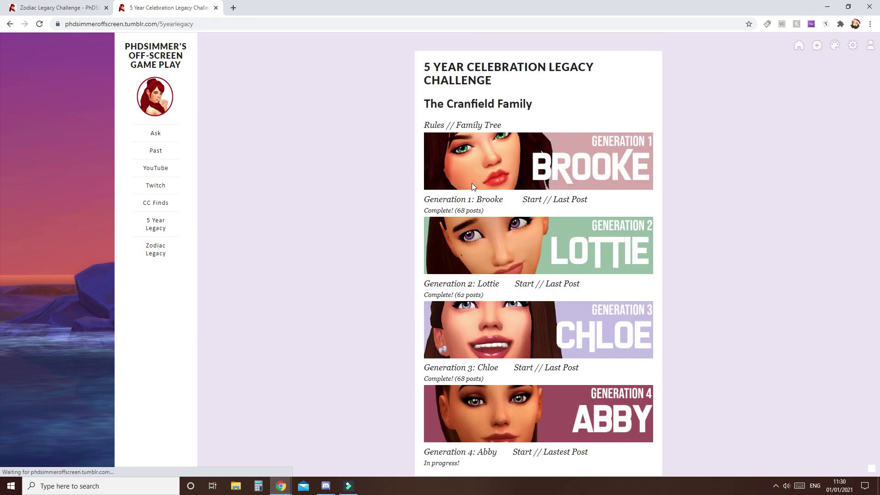
Step: Read through Brooke's generation 1 posts from the start of the 5 Year Legacy, and return to the Zodiac Legacy page
click(531, 200)
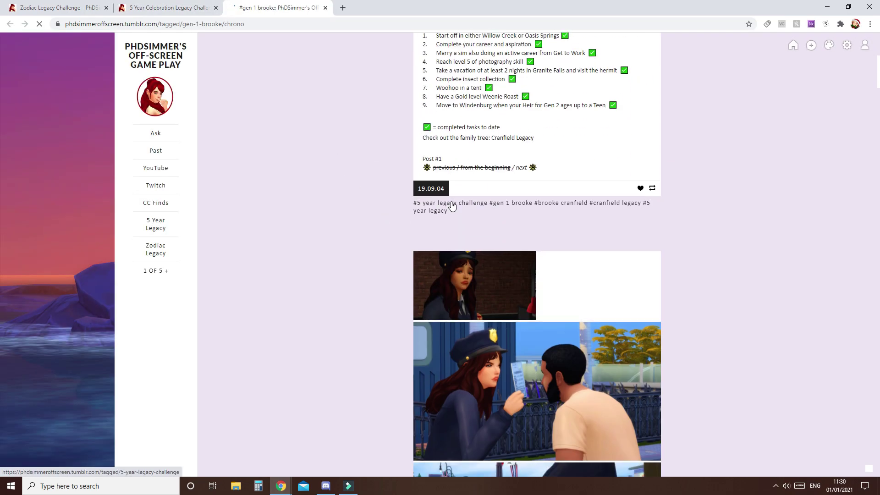
scroll(507, 214, down, 12)
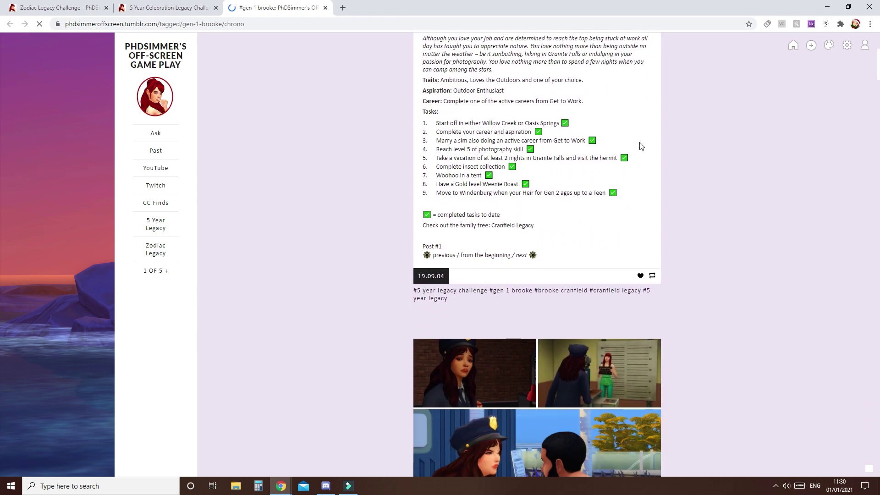
scroll(595, 252, down, 15)
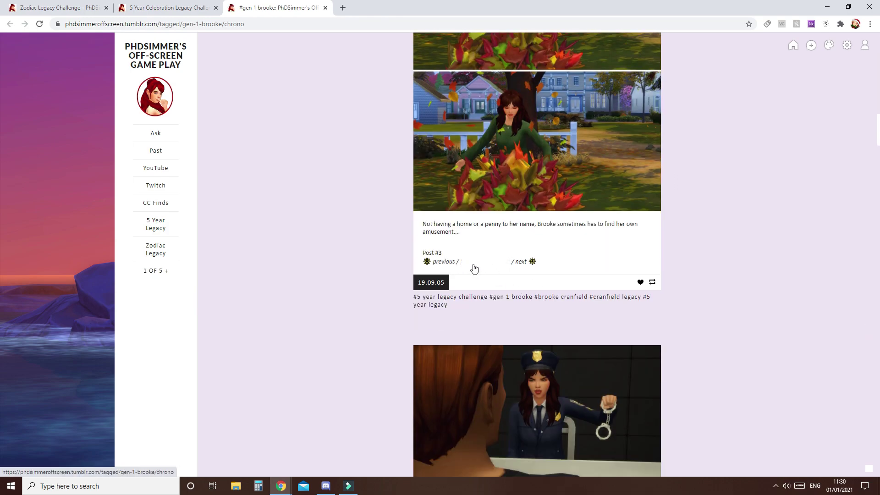
scroll(566, 286, down, 1)
scroll(566, 286, down, 18)
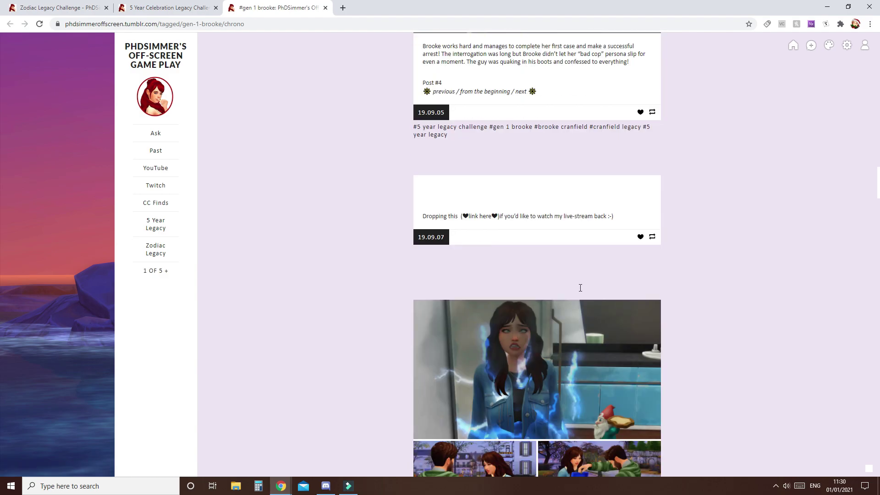
scroll(578, 286, down, 17)
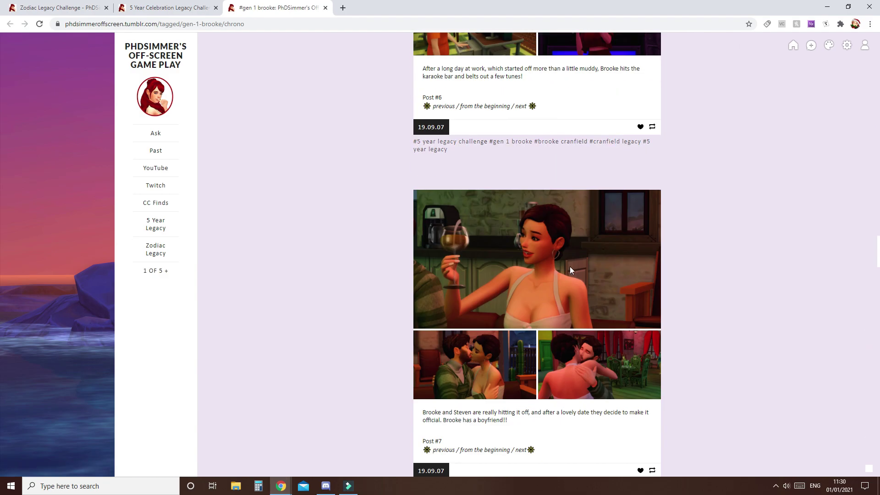
click(156, 252)
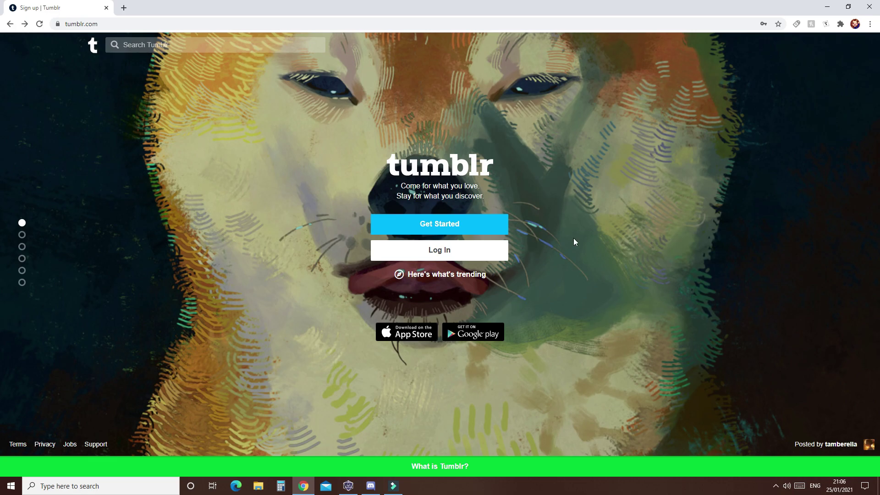
Step: Sign up for a new account with e-mail, password, username and age, and save the login password in the browser
click(498, 225)
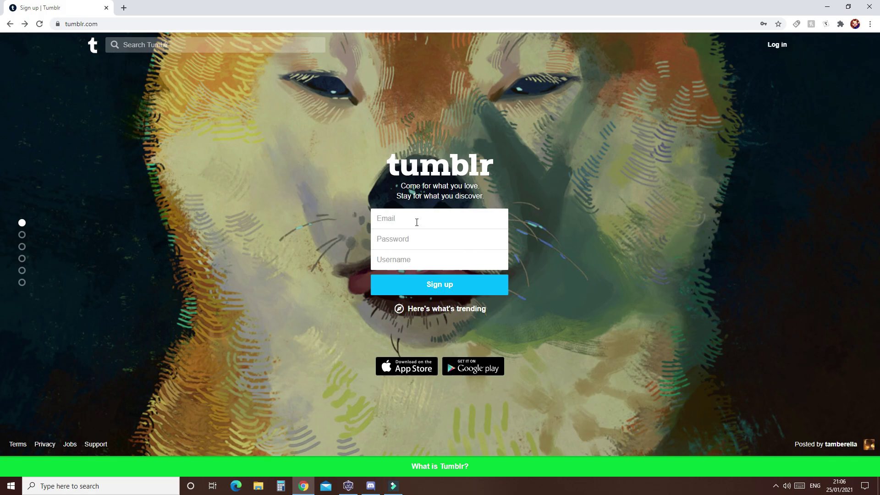
key(Return)
text(31)
click(383, 240)
click(433, 275)
click(383, 230)
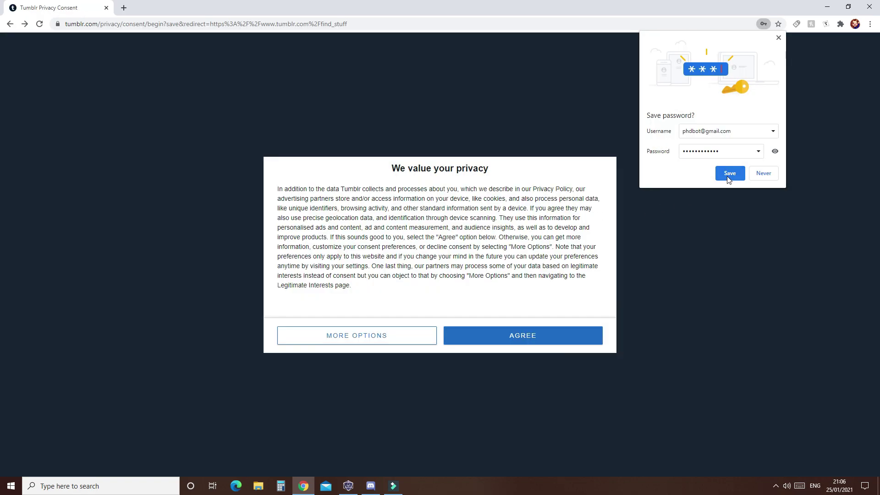
click(730, 177)
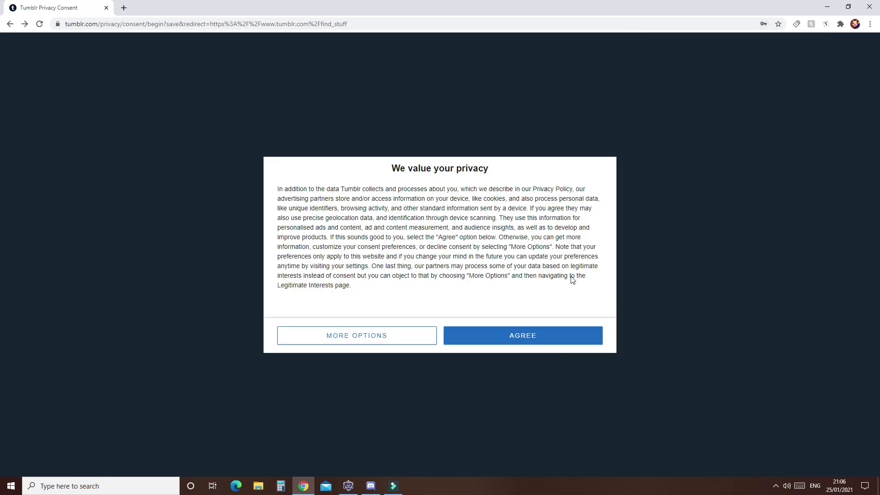
Step: Agree to the privacy terms and skip the selection of interests
click(522, 335)
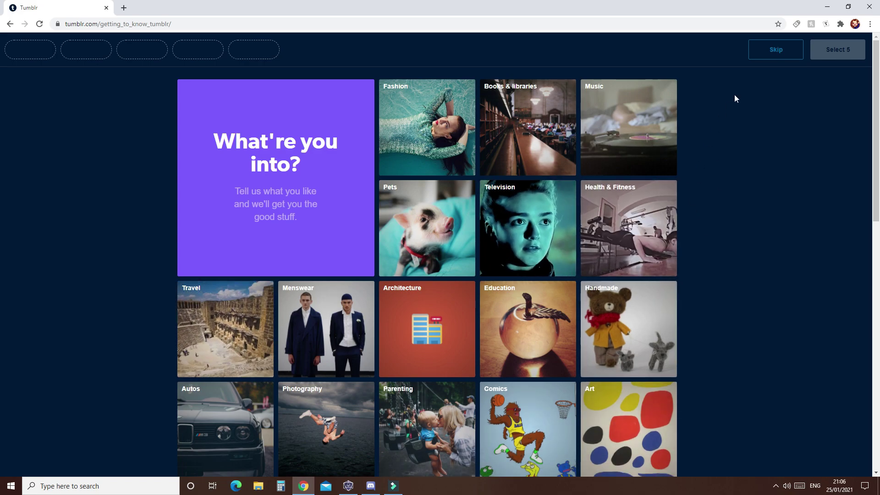
click(774, 51)
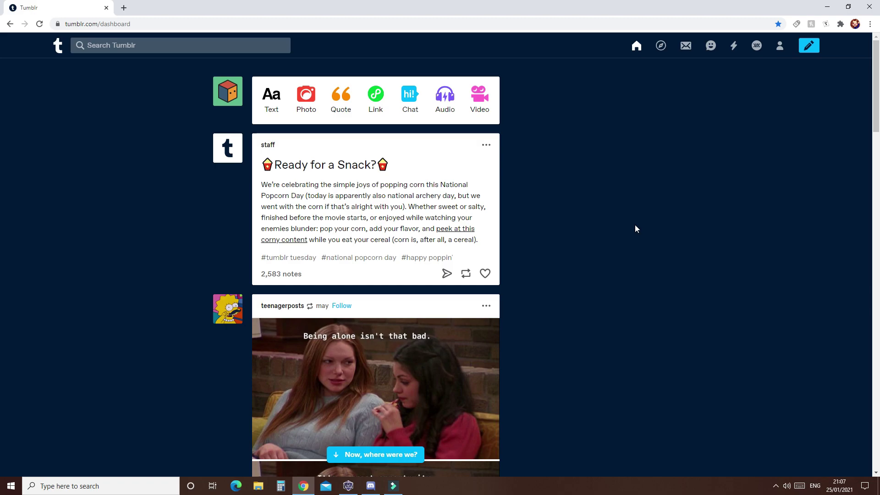
Step: Open the new blog's settings and examine the avatar and header image options in the appearance editor without saving anything
mouse_move(231, 101)
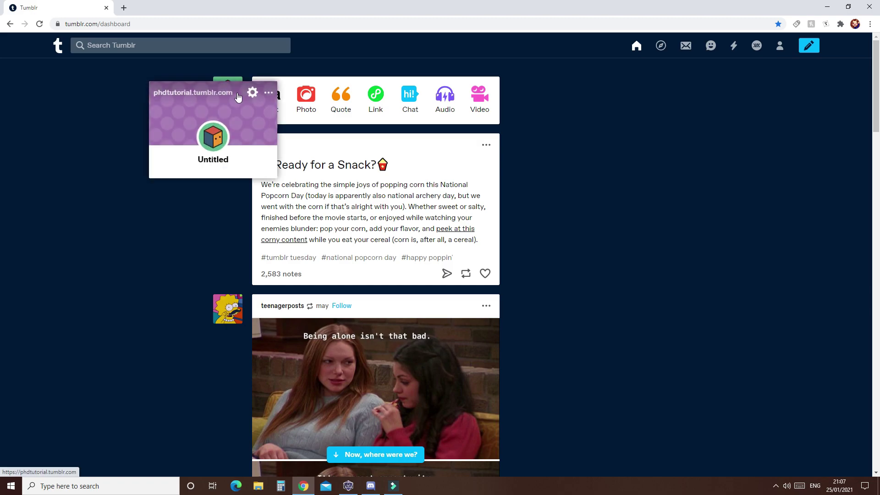
click(251, 90)
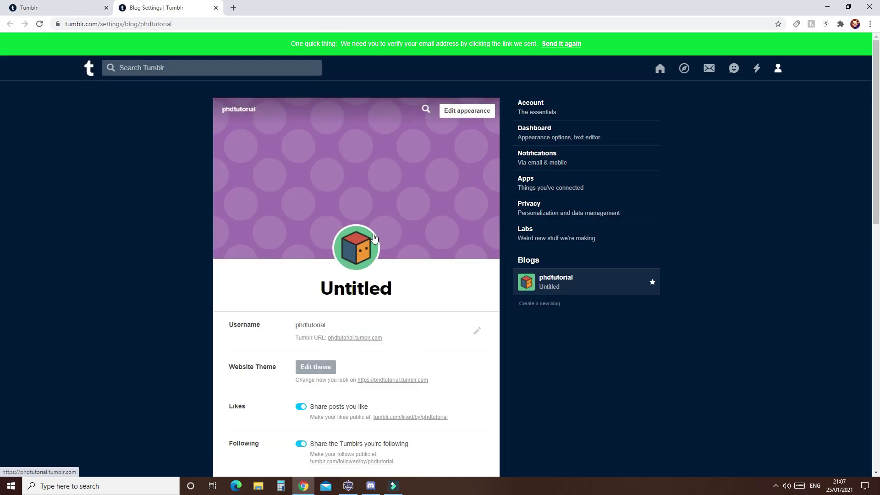
click(454, 115)
click(356, 248)
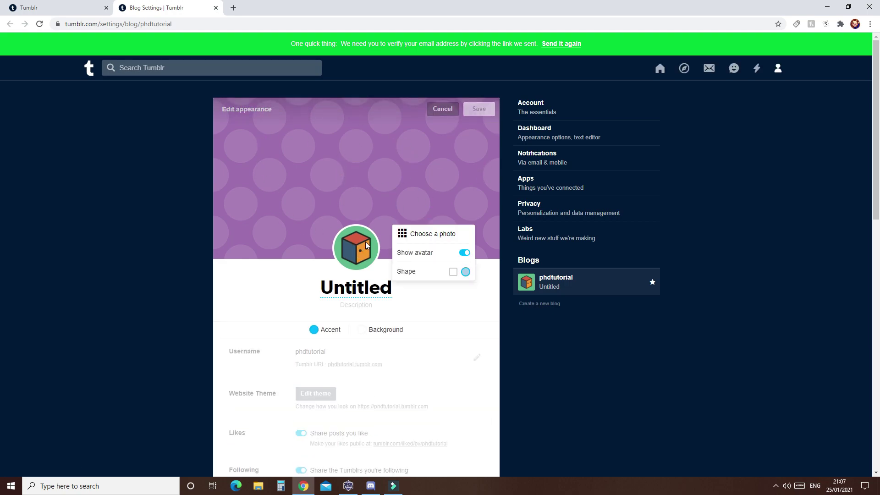
click(425, 215)
click(488, 132)
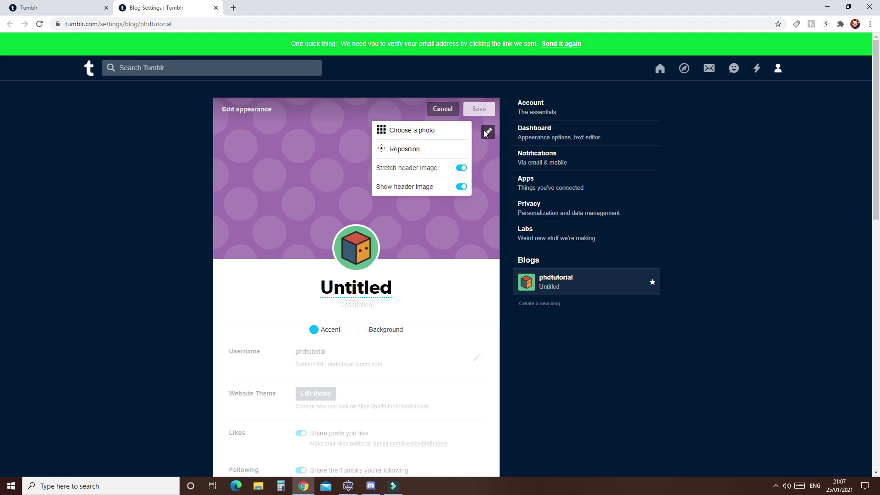
click(340, 149)
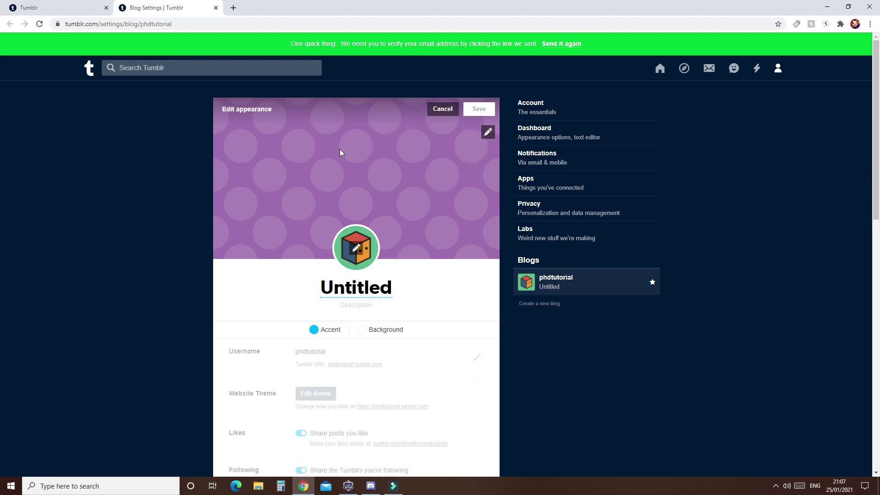
scroll(440, 249, down, 2)
scroll(436, 209, up, 2)
click(442, 109)
Step: Review the remaining blog settings, from username and website theme down to visibility and export
scroll(375, 259, down, 2)
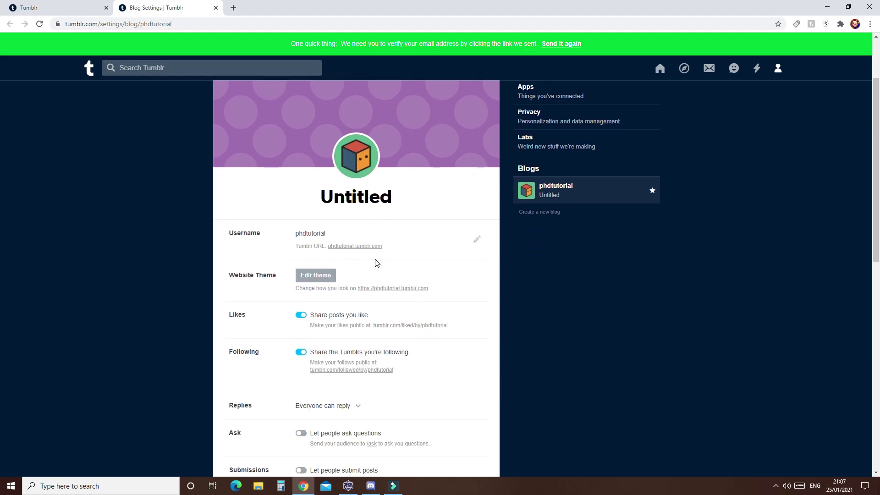
scroll(337, 296, down, 10)
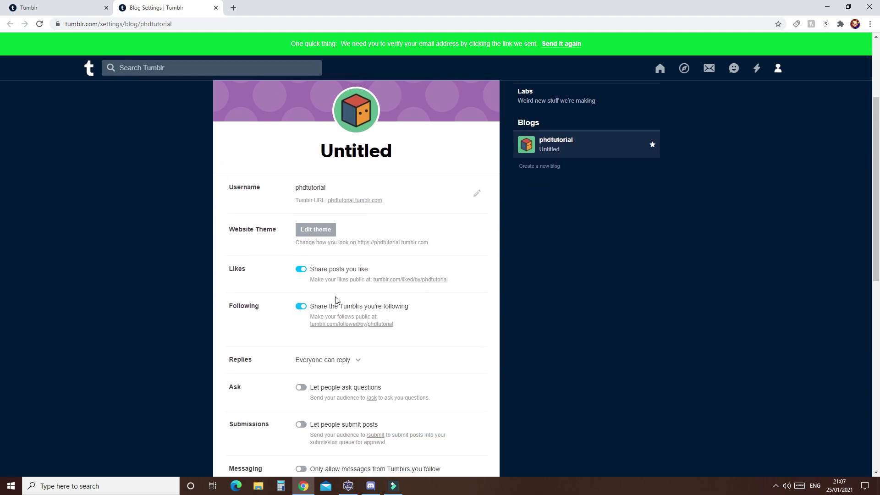
scroll(324, 256, down, 2)
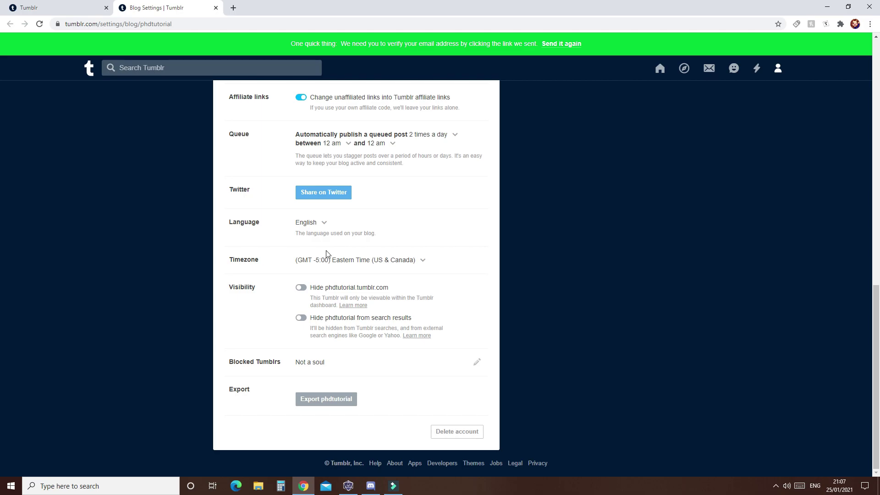
scroll(447, 274, up, 4)
scroll(446, 274, up, 7)
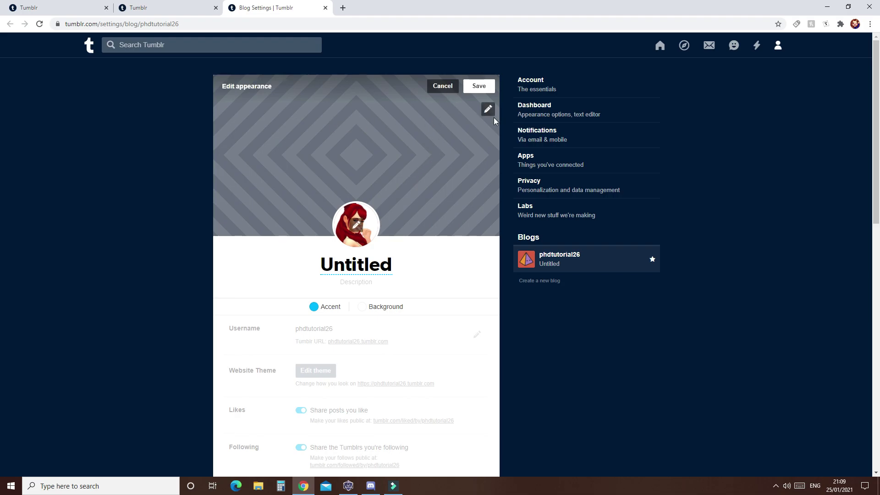
Step: Set the blog's header image to the unicorn-sky-colorful-gradient_68806-35.jpg picture and save the new appearance
click(488, 109)
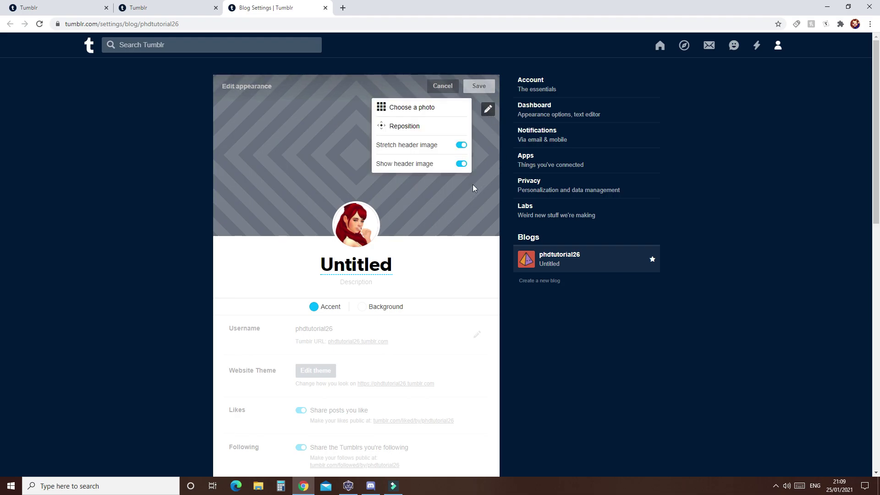
click(410, 107)
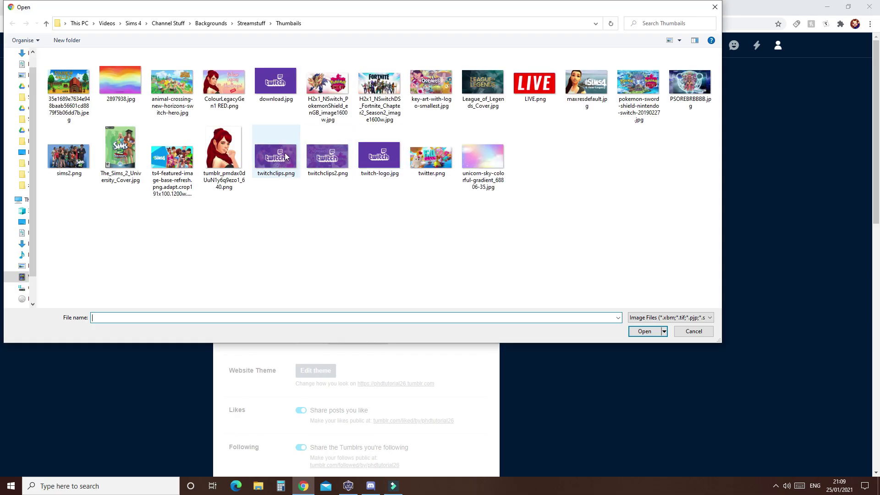
click(483, 157)
click(636, 329)
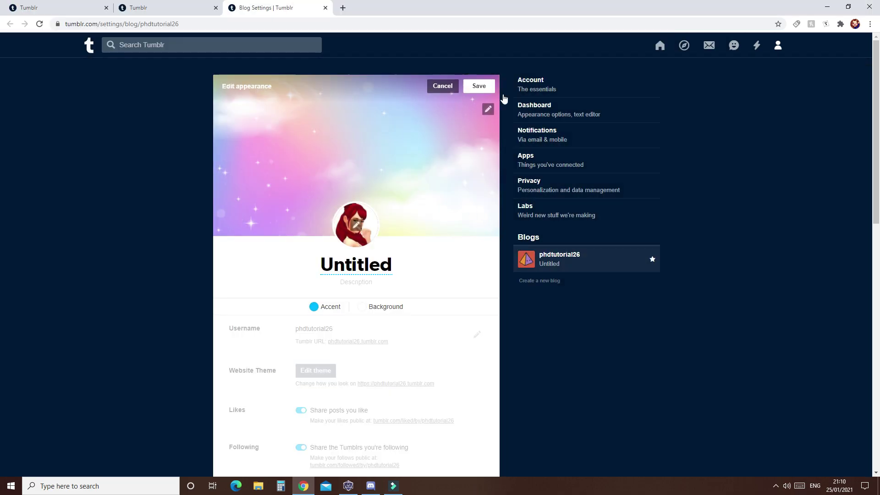
scroll(400, 295, down, 2)
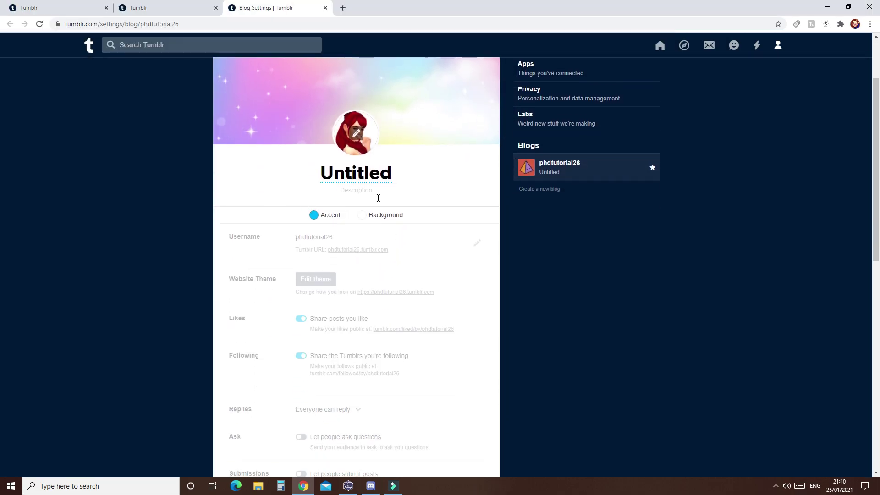
scroll(318, 220, up, 1)
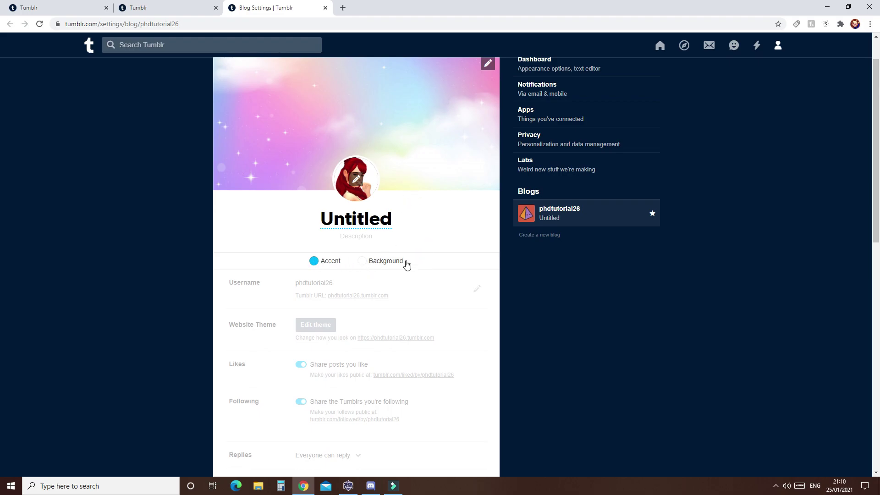
scroll(403, 270, down, 3)
scroll(414, 234, up, 4)
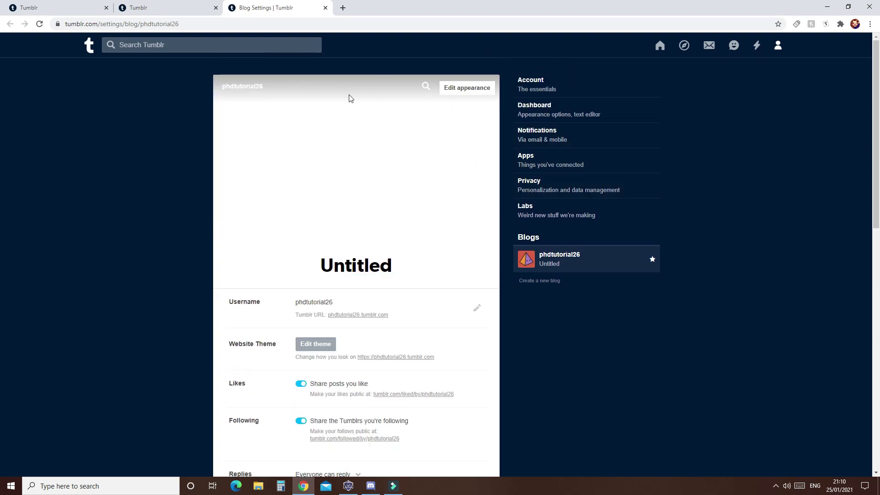
Step: Look over the blog's saved appearance and scan its full list of settings
scroll(348, 219, down, 3)
scroll(373, 208, up, 3)
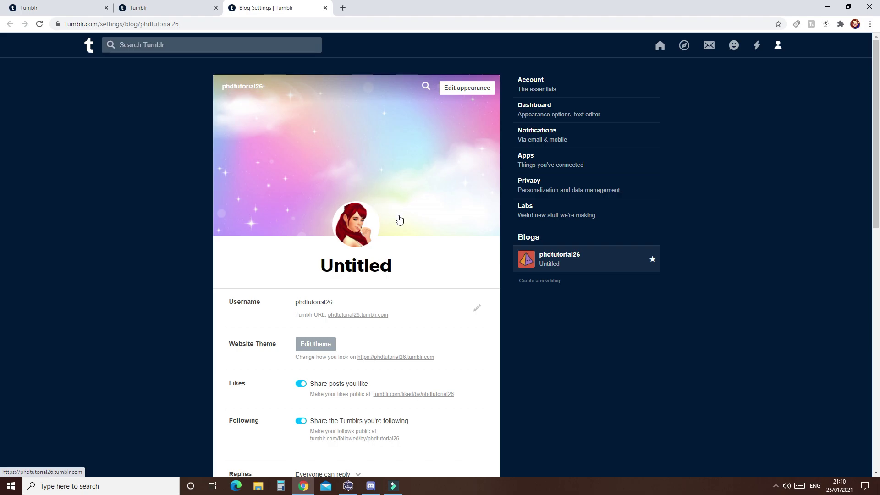
scroll(399, 218, down, 12)
scroll(390, 255, up, 5)
scroll(315, 139, up, 6)
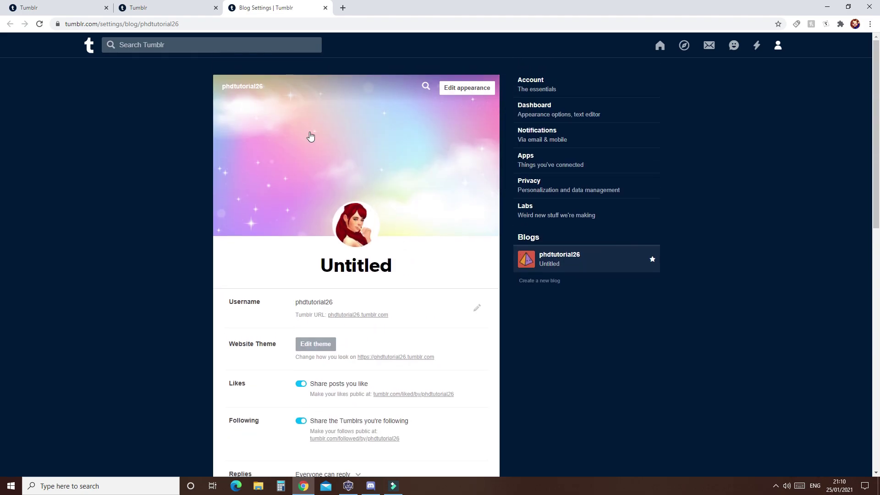
scroll(524, 133, down, 4)
scroll(525, 133, up, 4)
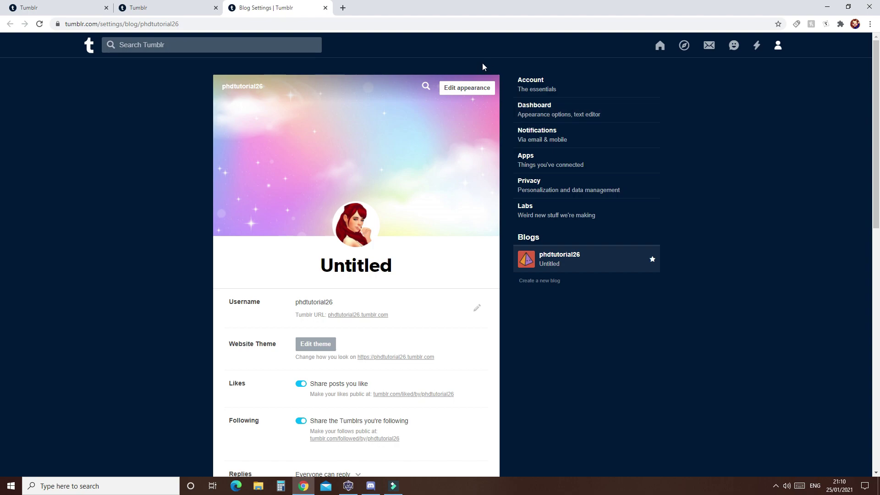
Step: View the Notifications and Account settings, and close the settings page to return to the dashboard
click(545, 131)
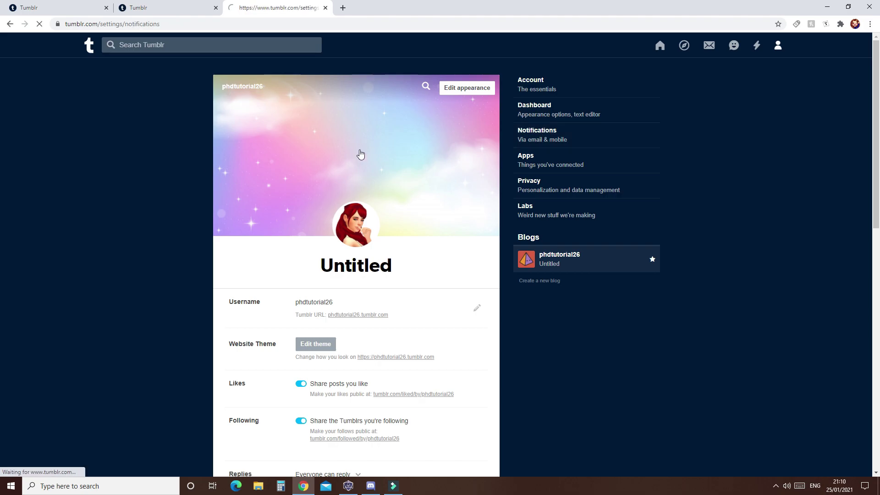
click(556, 94)
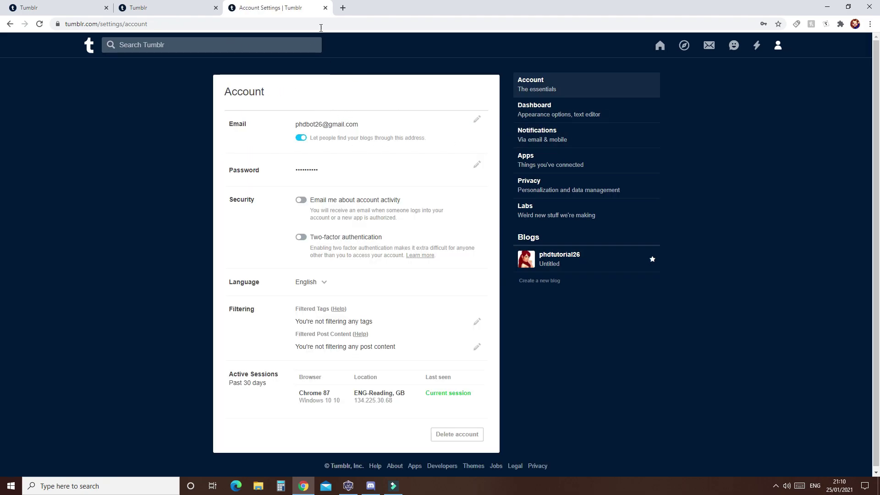
click(325, 8)
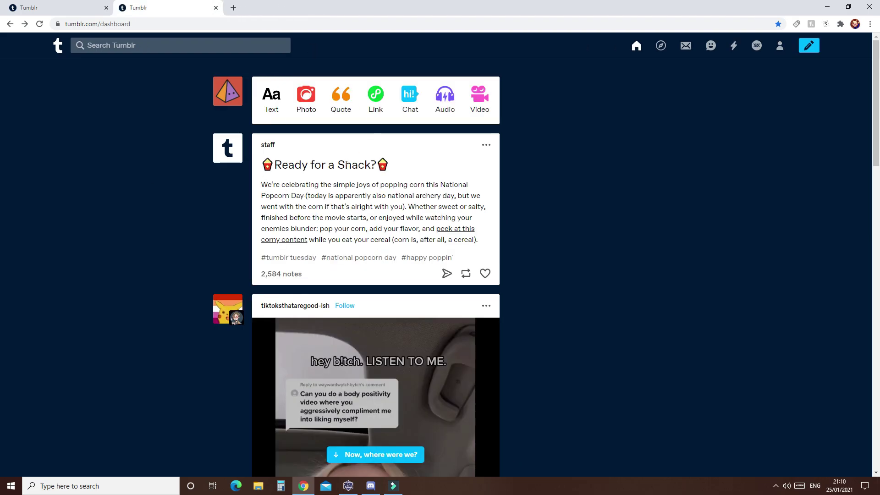
Step: Preview the new blog from the dashboard and follow its name to view the blog
scroll(347, 164, down, 1)
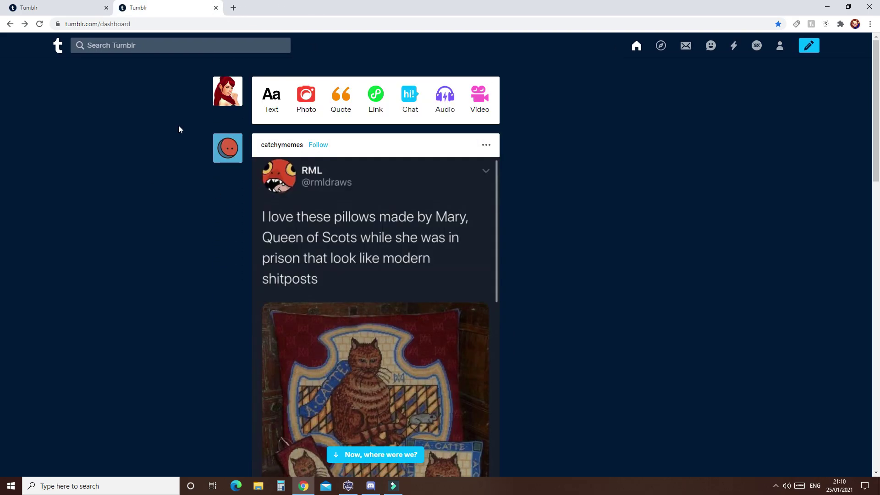
click(230, 98)
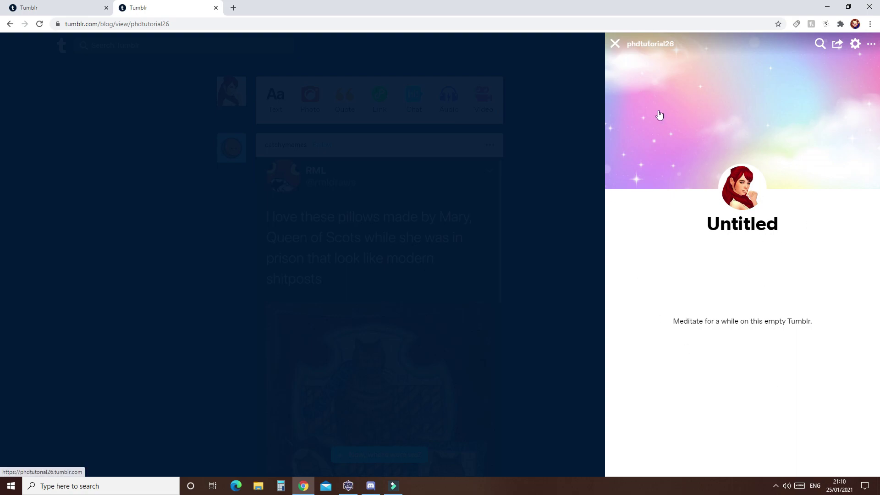
click(656, 46)
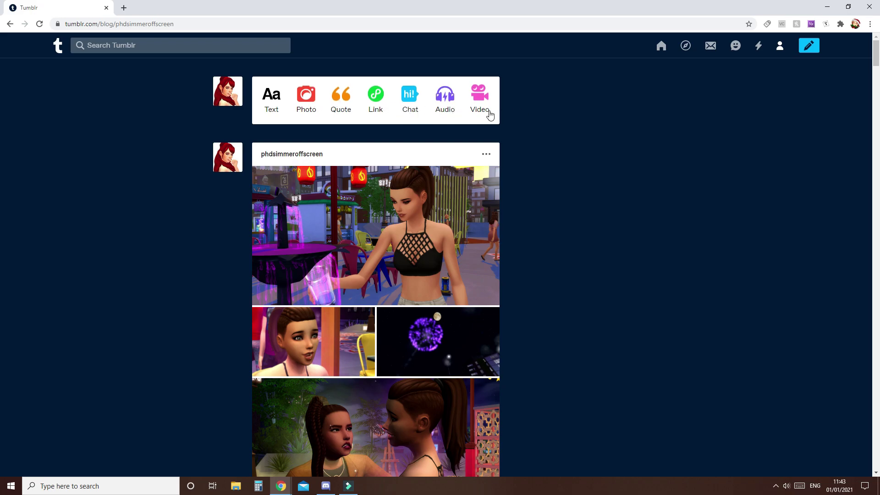
click(306, 97)
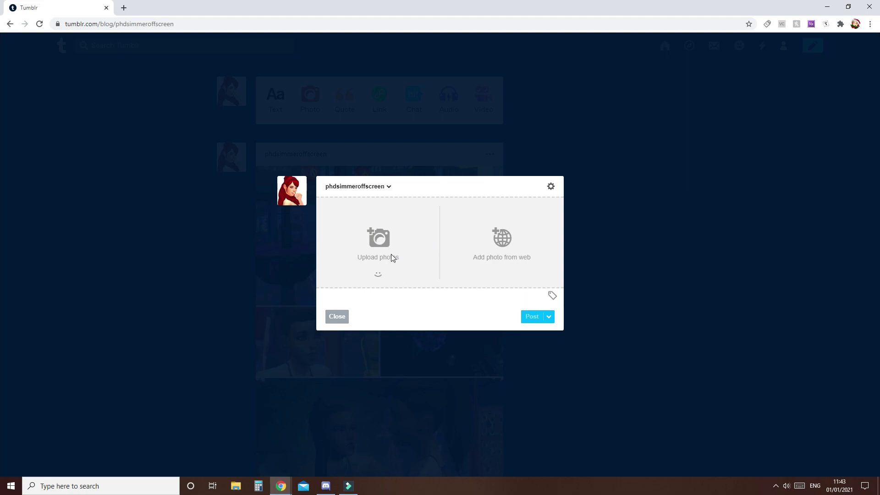
click(389, 252)
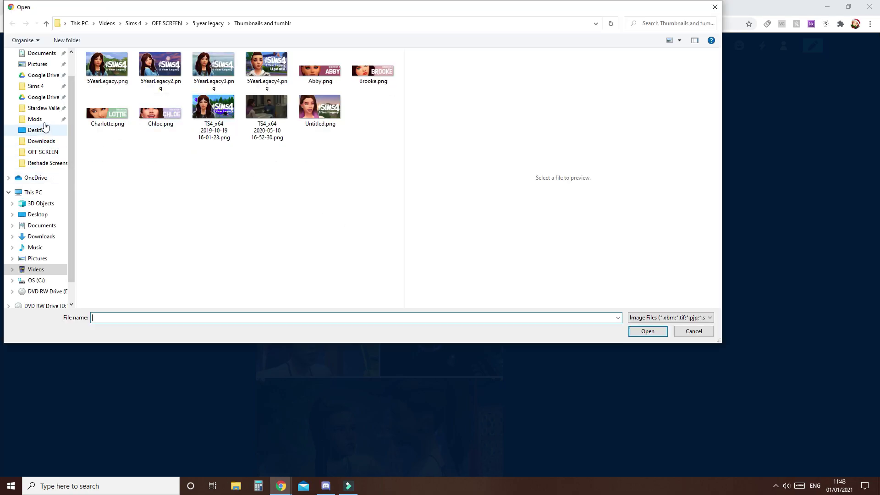
click(36, 86)
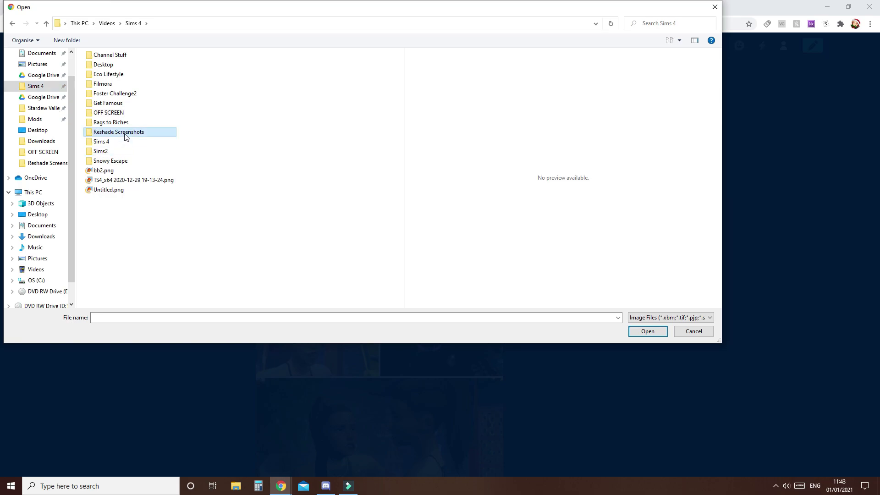
double_click(125, 132)
click(195, 140)
click(647, 331)
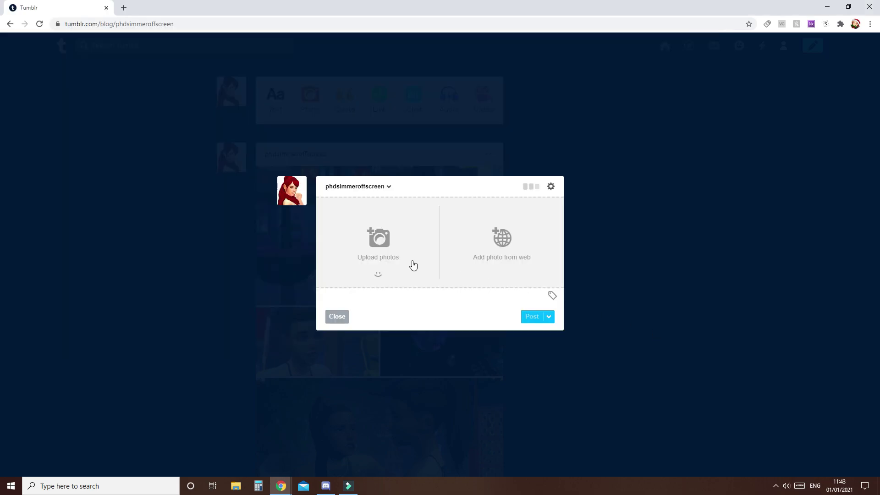
click(459, 284)
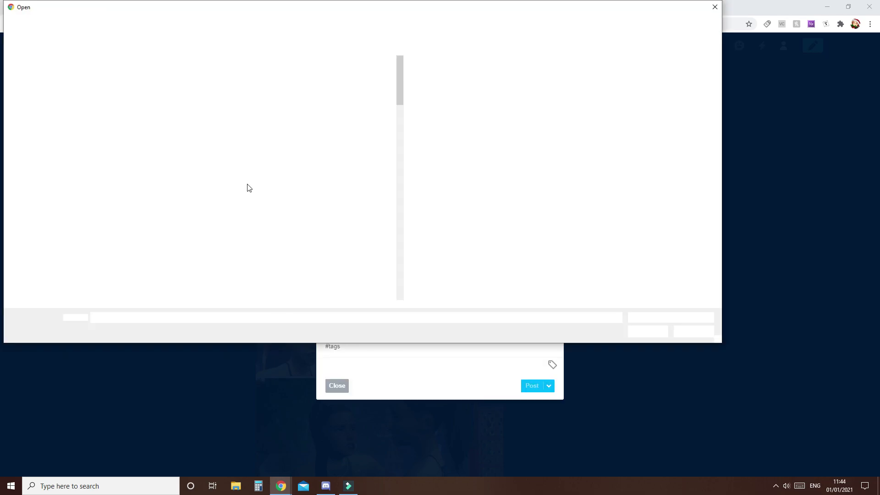
click(316, 164)
click(648, 331)
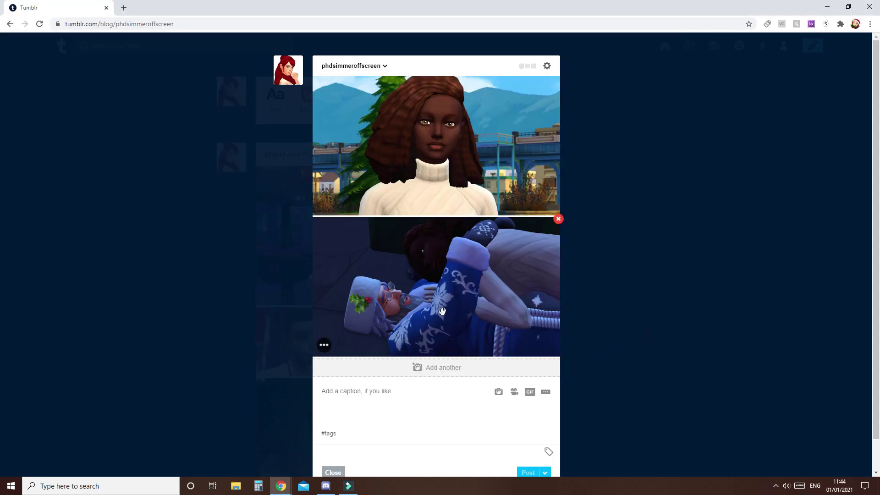
click(443, 372)
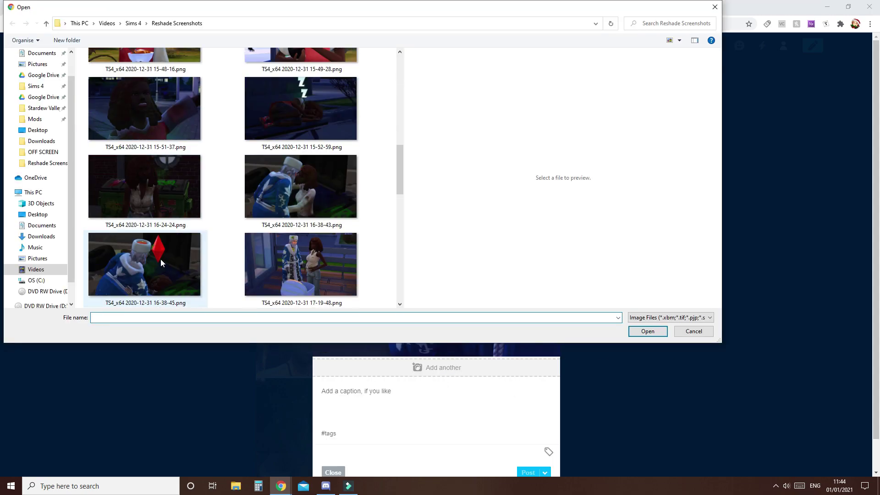
scroll(164, 261, down, 2)
click(144, 187)
click(638, 333)
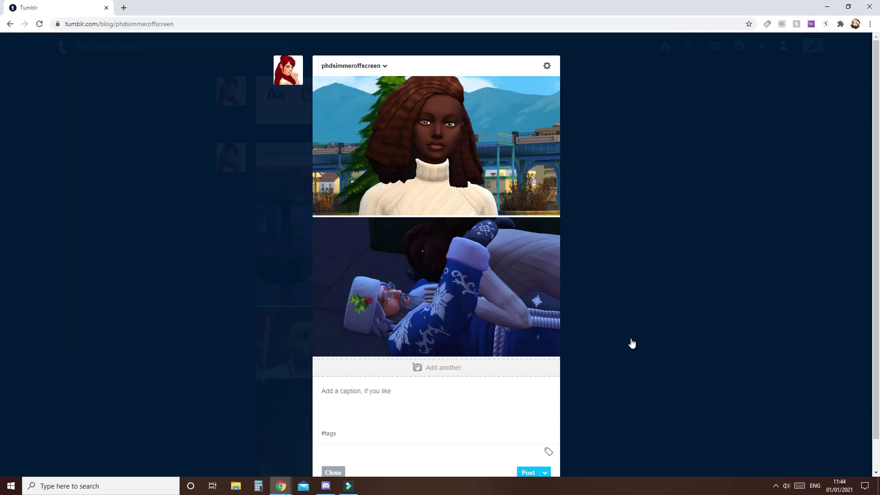
scroll(403, 302, down, 4)
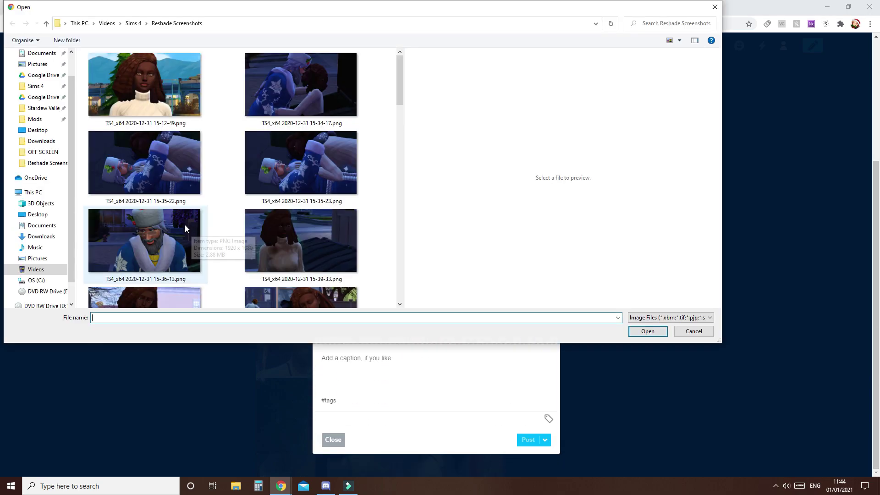
scroll(186, 225, down, 2)
click(149, 261)
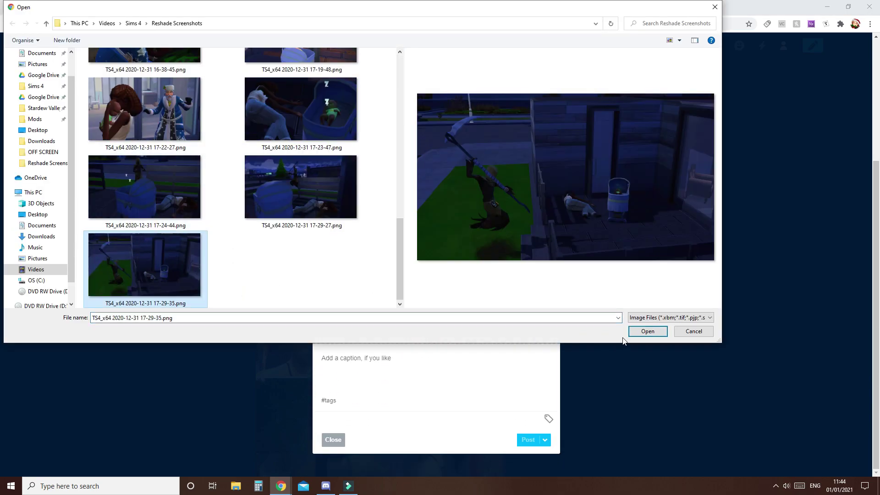
click(639, 332)
Step: Rearrange the photo set so the blue-coat and scythe shots sit side by side between the portrait and the bassinet photo
scroll(436, 299, up, 5)
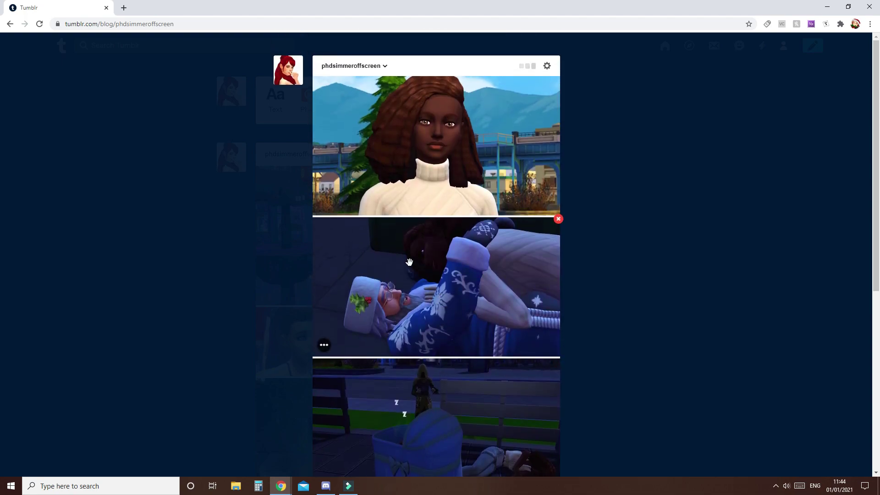
drag(439, 344, 505, 333)
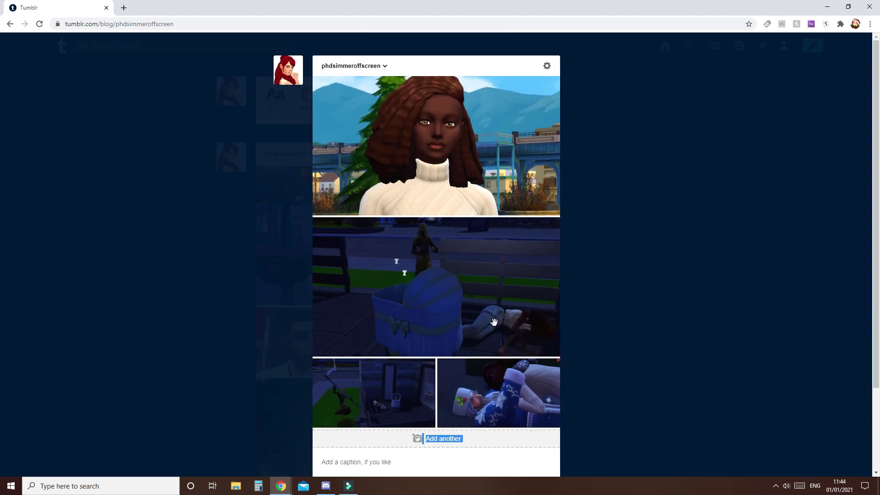
drag(462, 373, 498, 260)
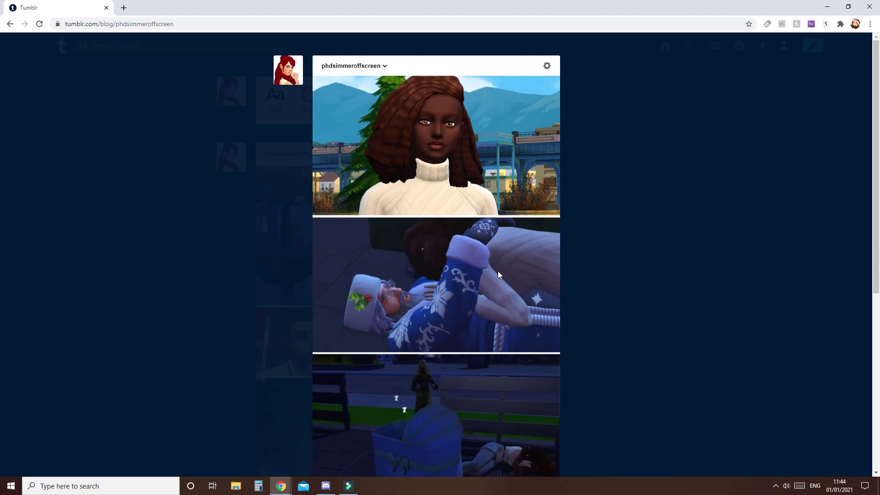
scroll(433, 361, down, 3)
drag(373, 432, 548, 291)
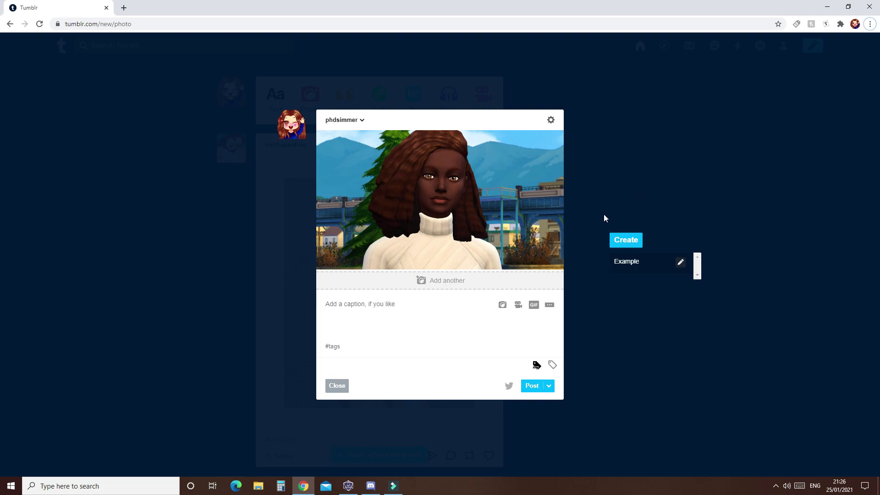
Step: In the phdsimmer photo post, add the ASTRID title image from the zodiac legacy folder and reorder it with the portrait
click(460, 281)
click(179, 23)
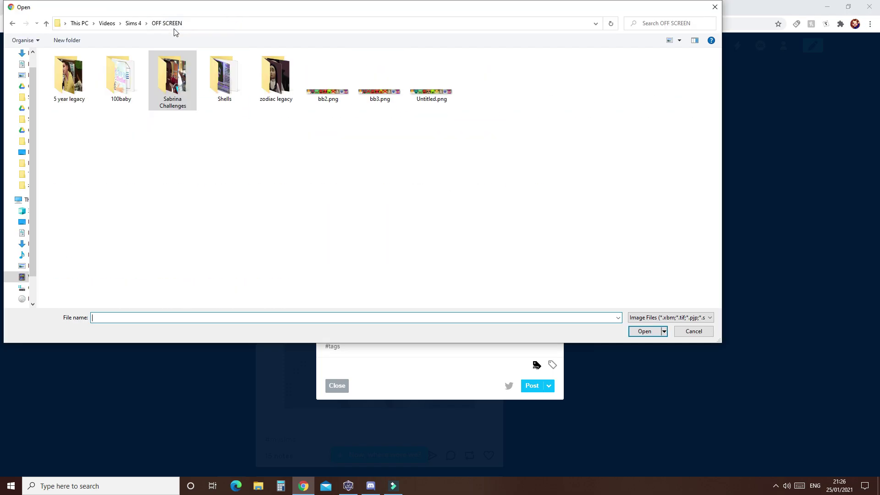
double_click(272, 71)
click(121, 82)
click(644, 330)
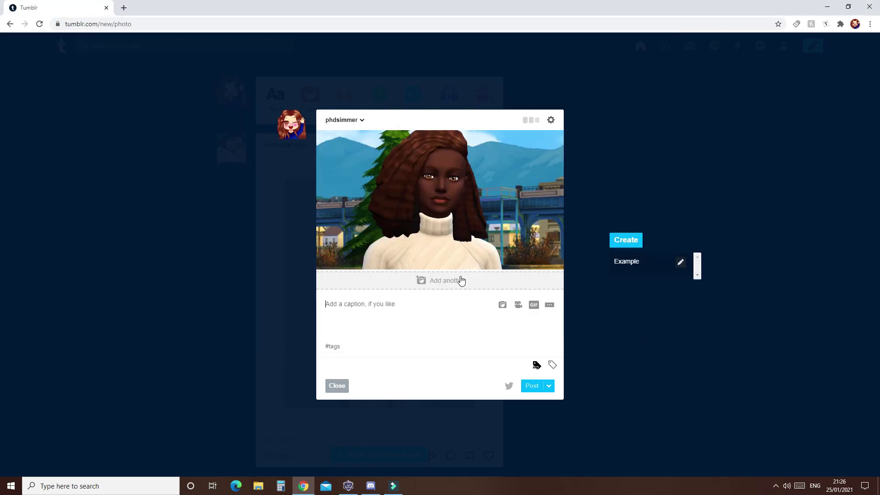
drag(422, 273, 499, 174)
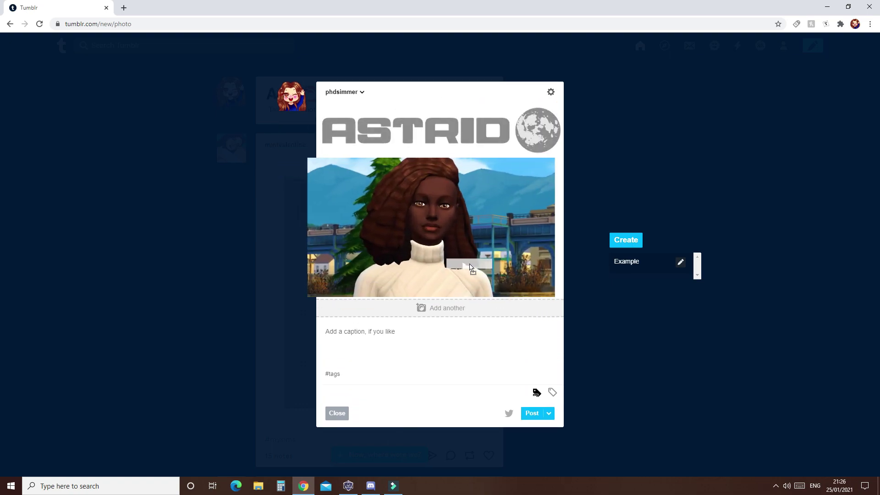
drag(472, 302, 467, 312)
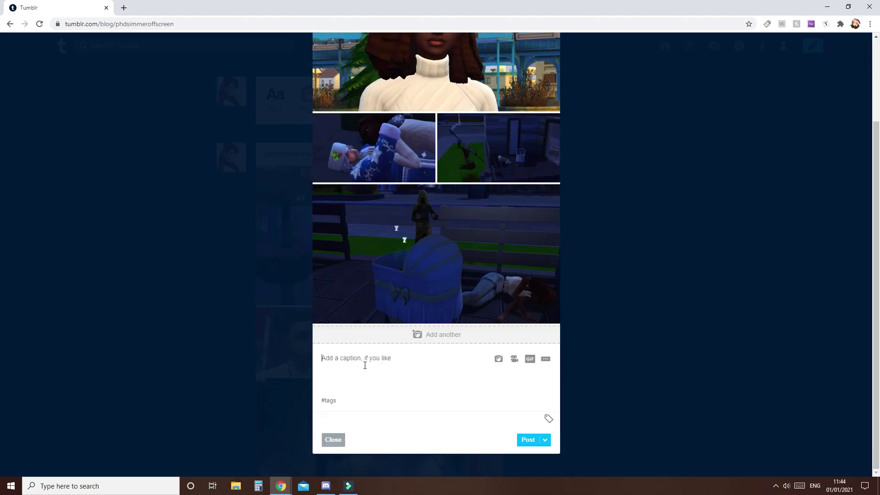
Step: Caption the phdsimmeroffscreen photo post "gjetjpte" and apply the "zoadiac gen1" quick tag set
text(gjetjpte)
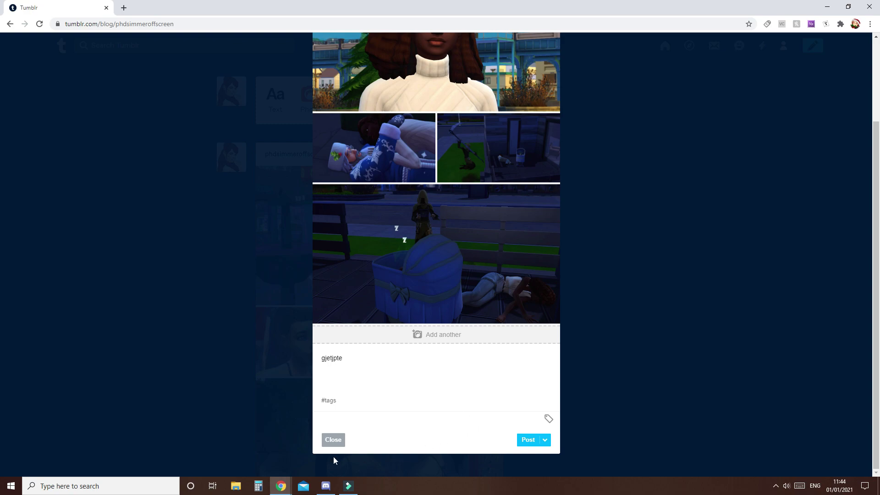
click(548, 418)
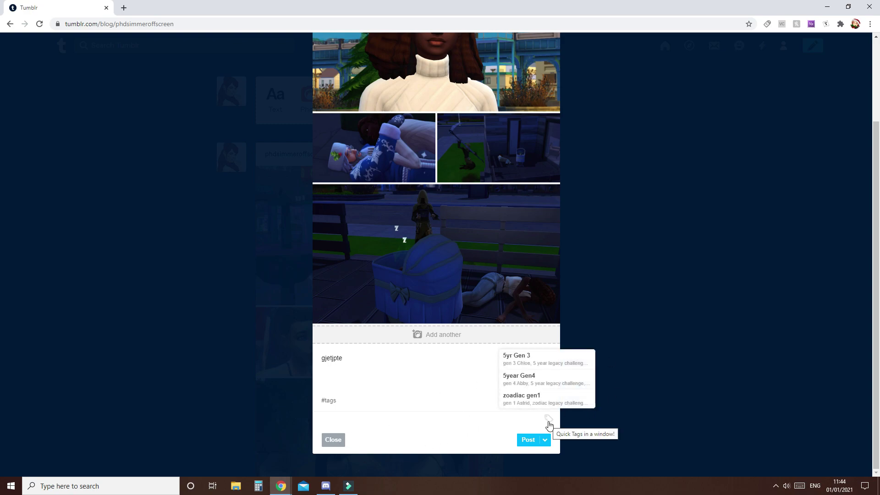
click(352, 398)
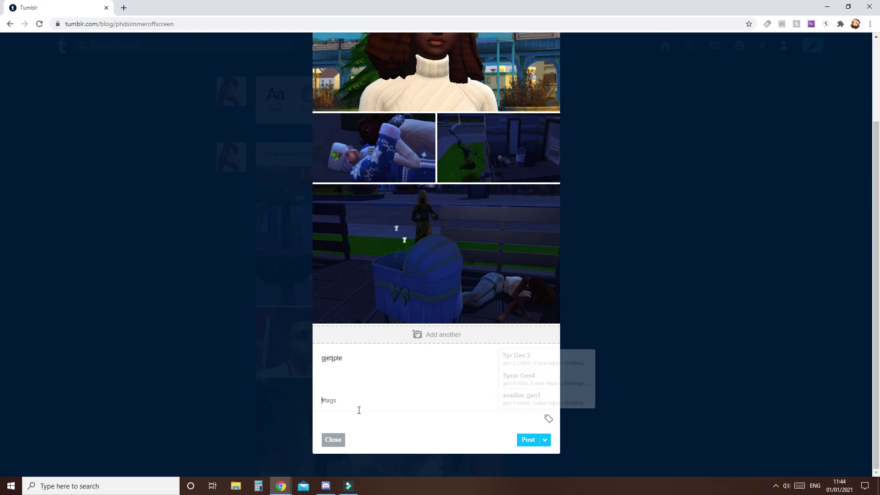
click(546, 420)
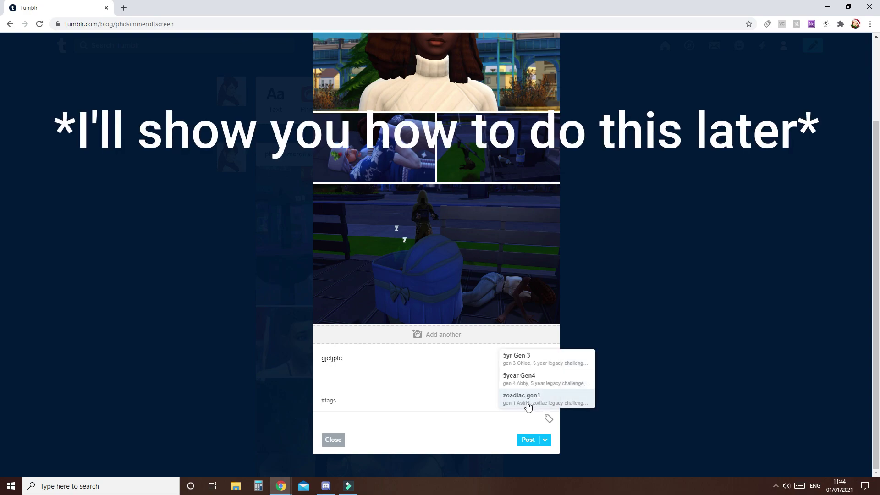
click(528, 406)
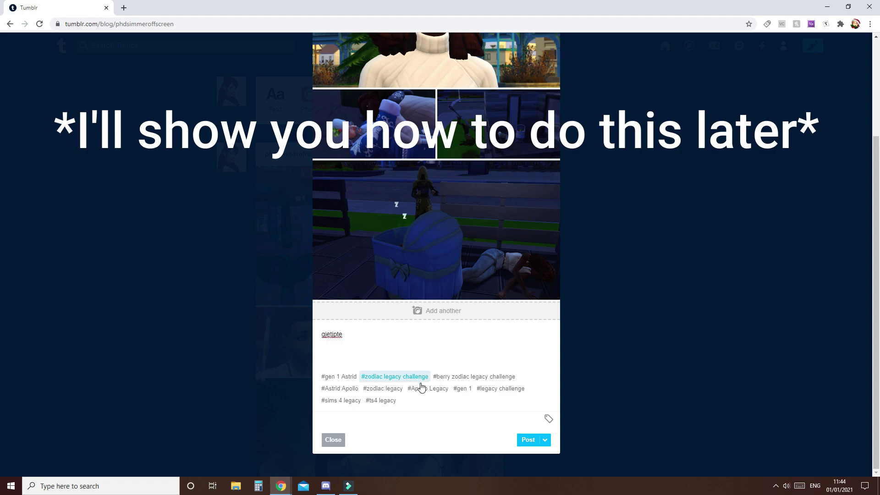
click(548, 419)
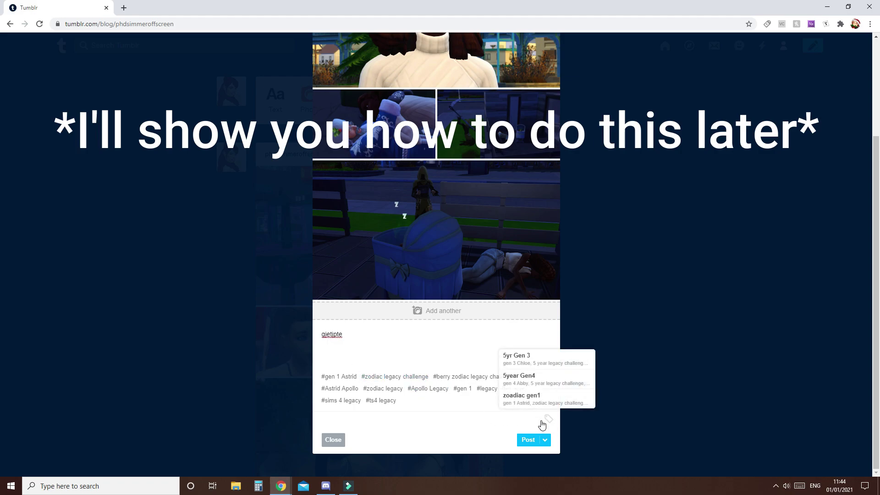
click(417, 402)
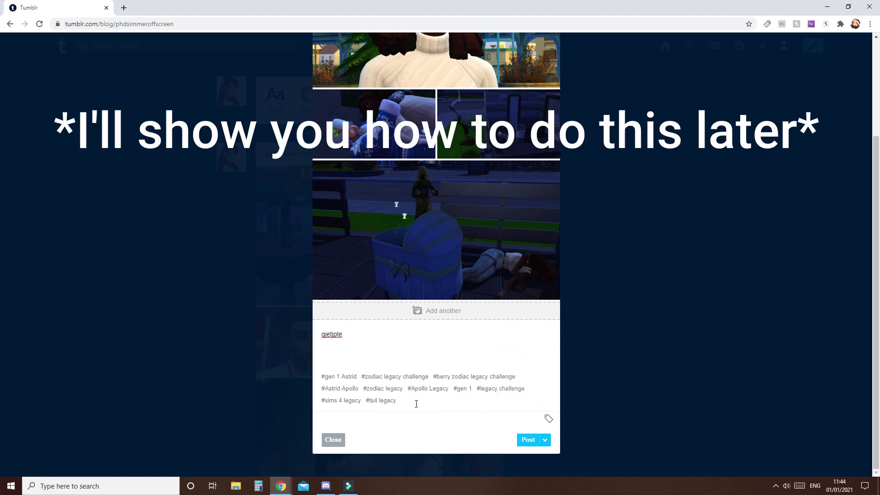
drag(346, 335, 316, 368)
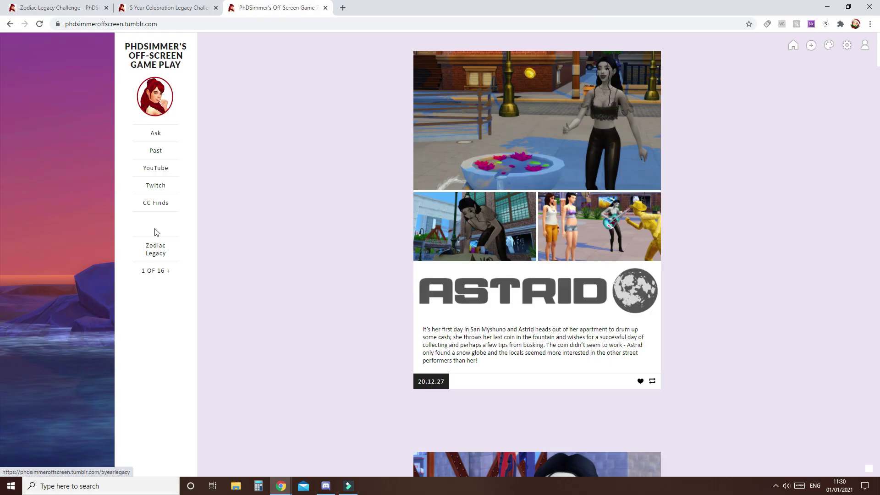
Step: View the blog's 5 Year Legacy page and close the two other browser tabs
click(156, 225)
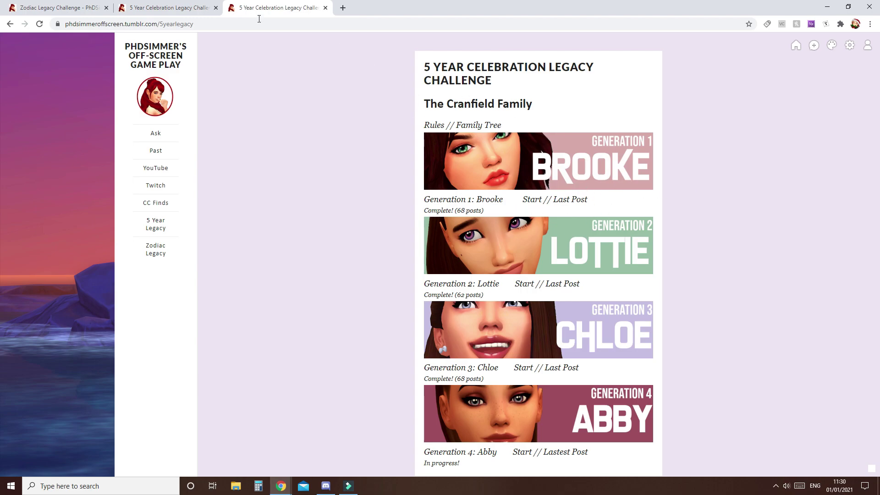
click(215, 8)
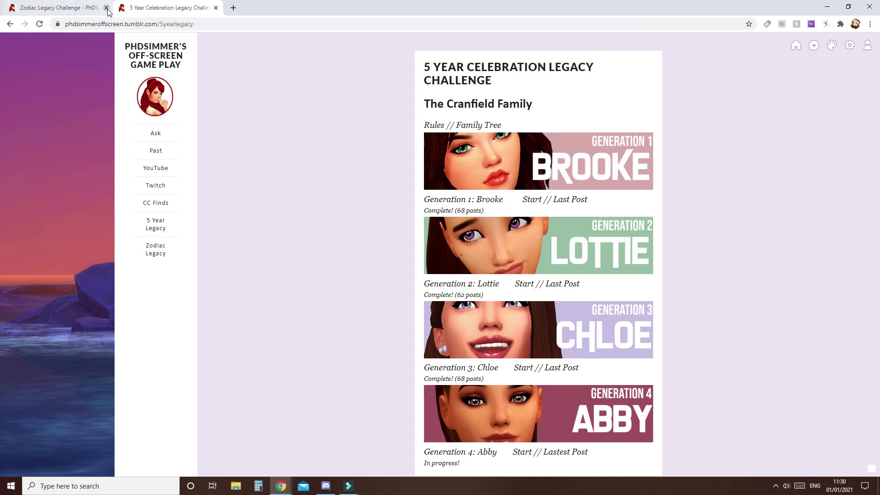
click(107, 8)
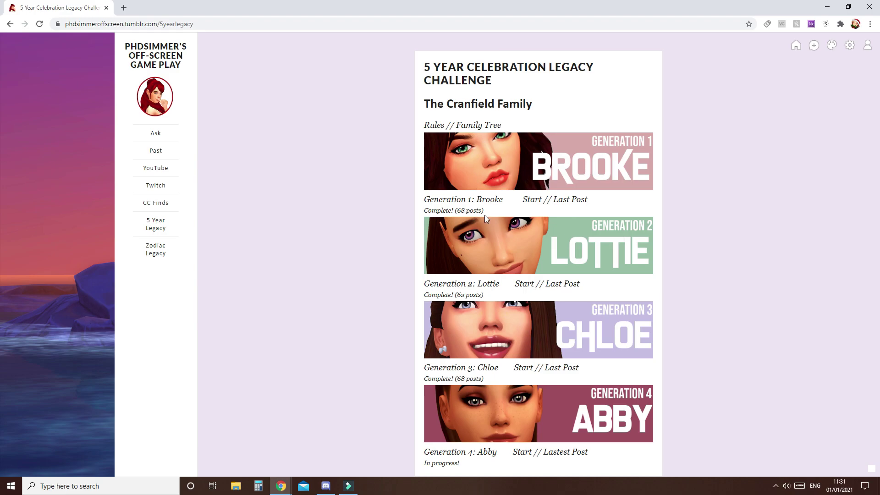
Step: Go to the settings of the phdsimmeroffscreen blog and open its website theme for editing
click(850, 45)
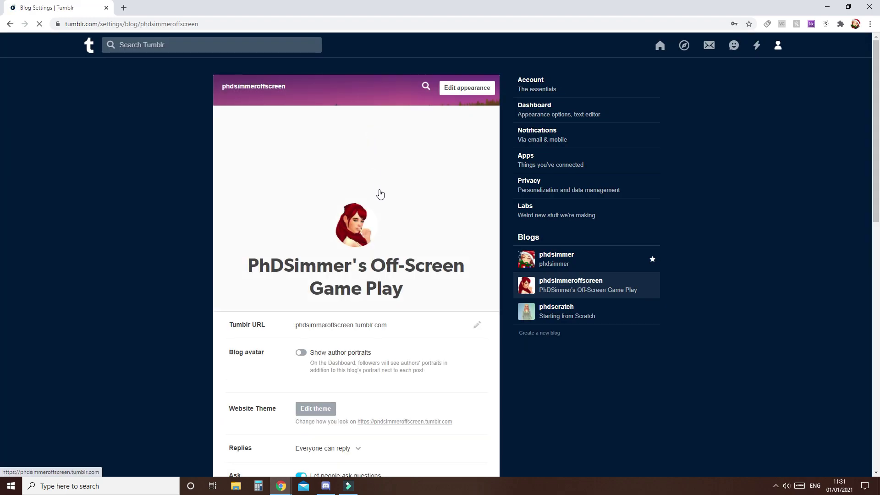
scroll(440, 330, down, 5)
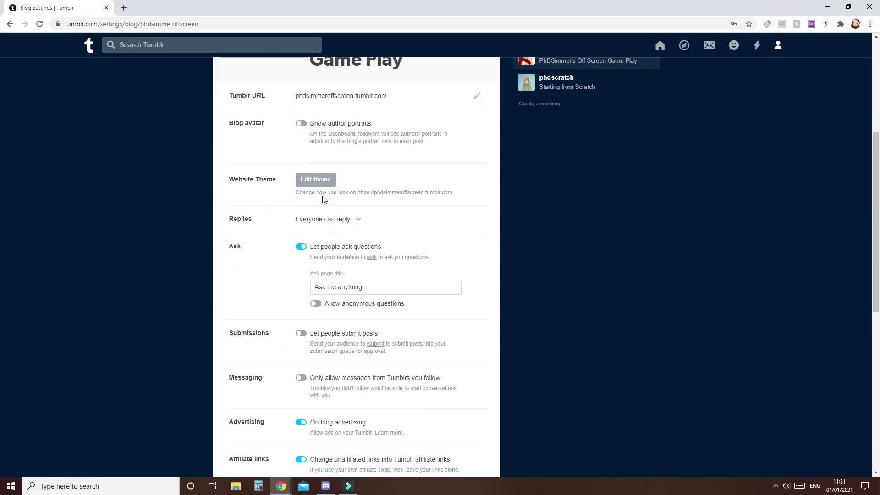
click(317, 180)
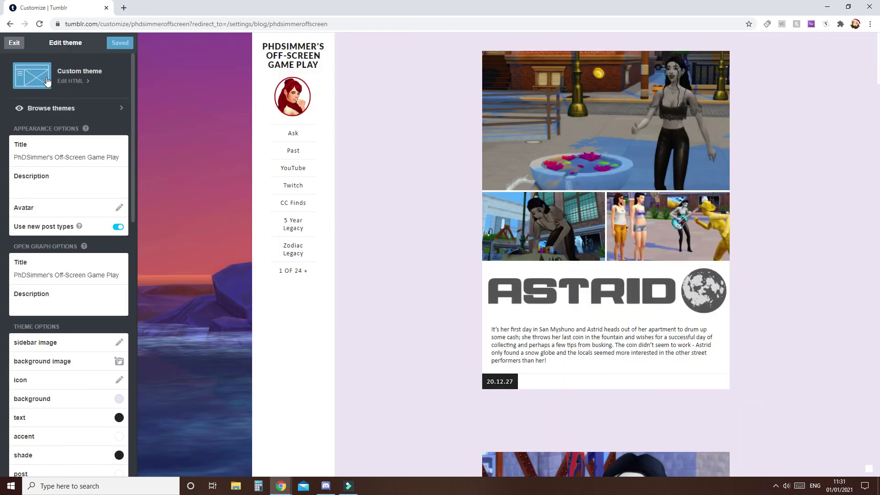
Step: Open the /5yearlegacy page of the blog for editing from the theme's page list
scroll(64, 285, down, 12)
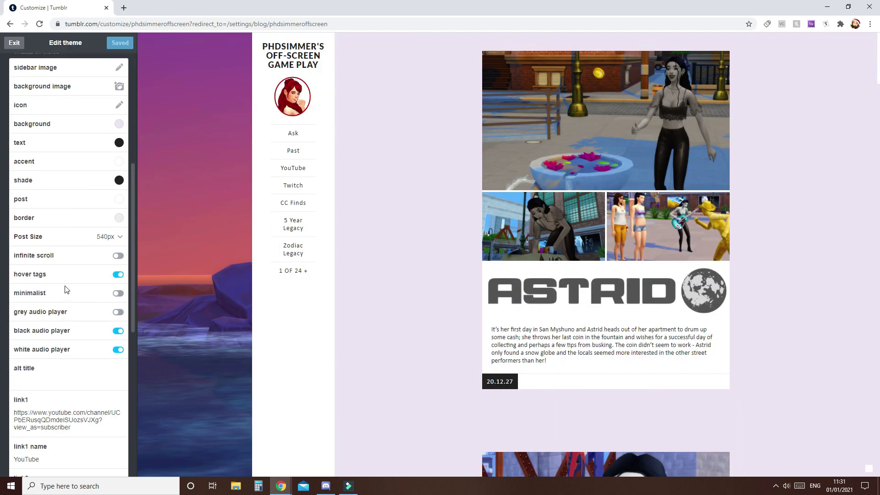
scroll(63, 293, down, 2)
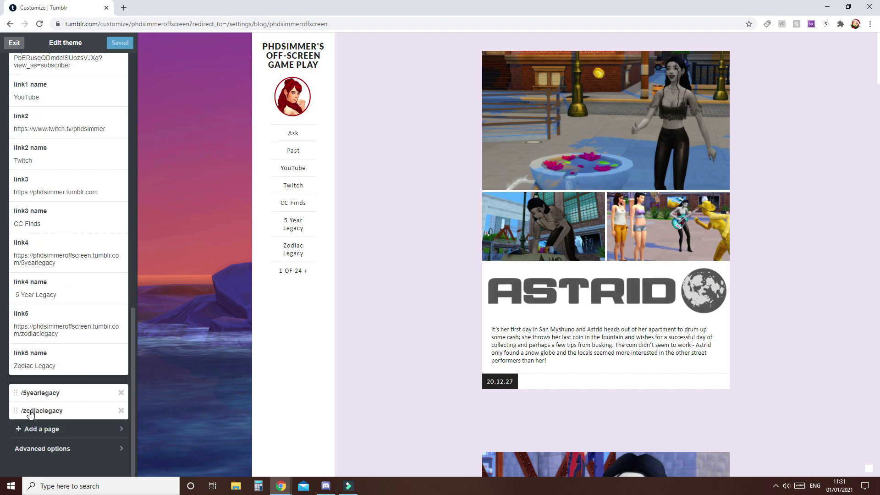
click(40, 392)
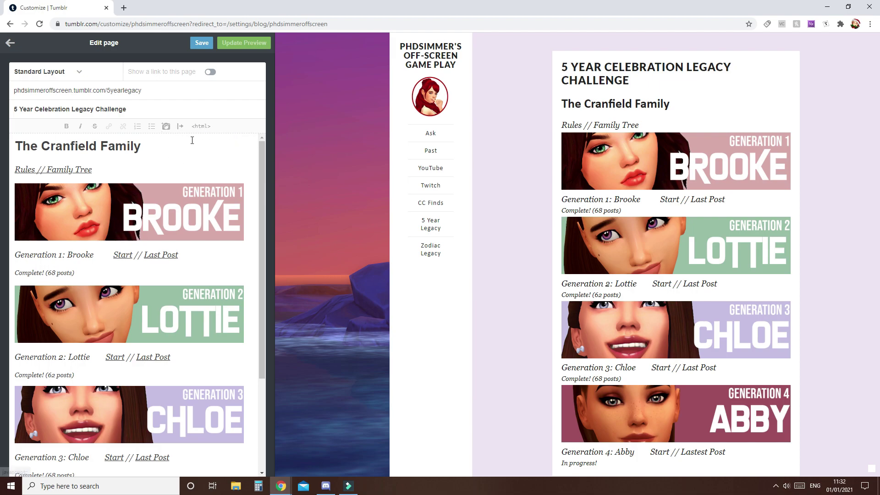
click(207, 127)
click(200, 127)
Step: Insert the image Abby.png from the Thumbnails and tumblr folder below the last line of the page
click(249, 252)
scroll(207, 331, down, 3)
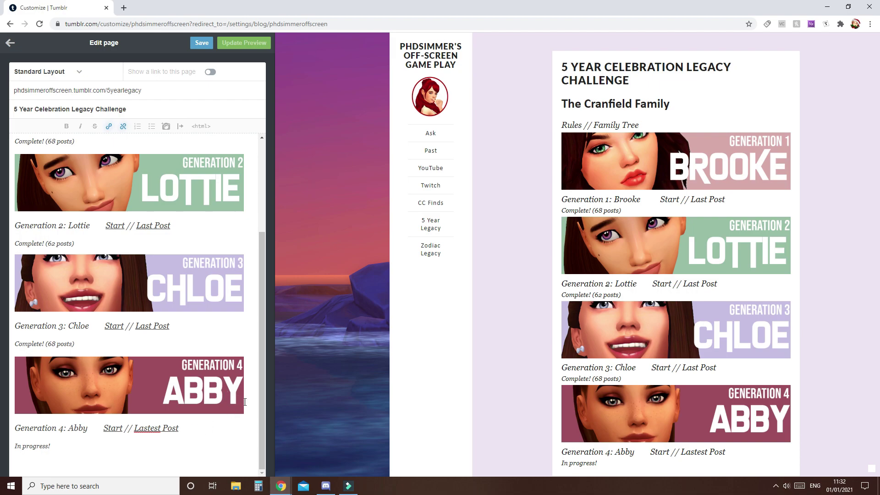
click(111, 449)
click(168, 131)
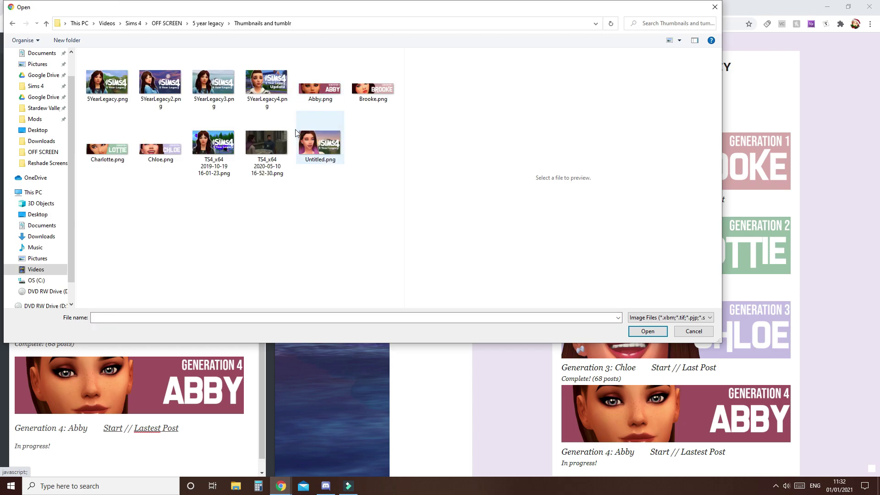
click(331, 96)
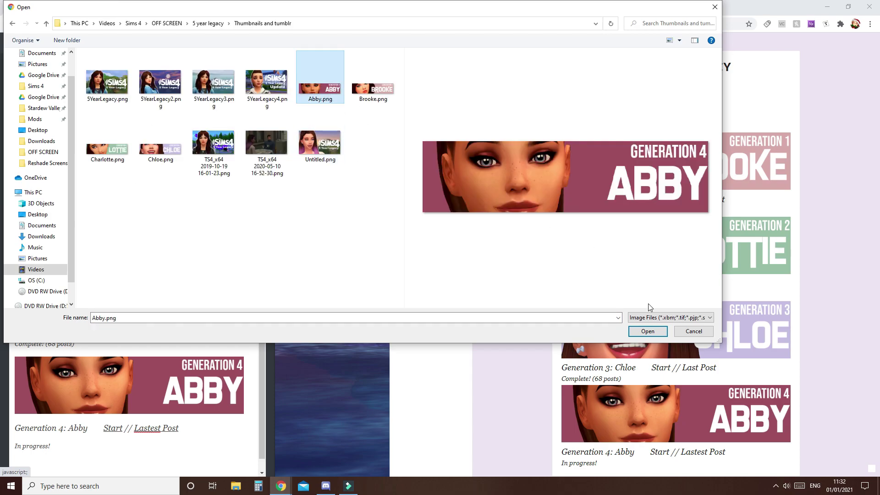
click(648, 331)
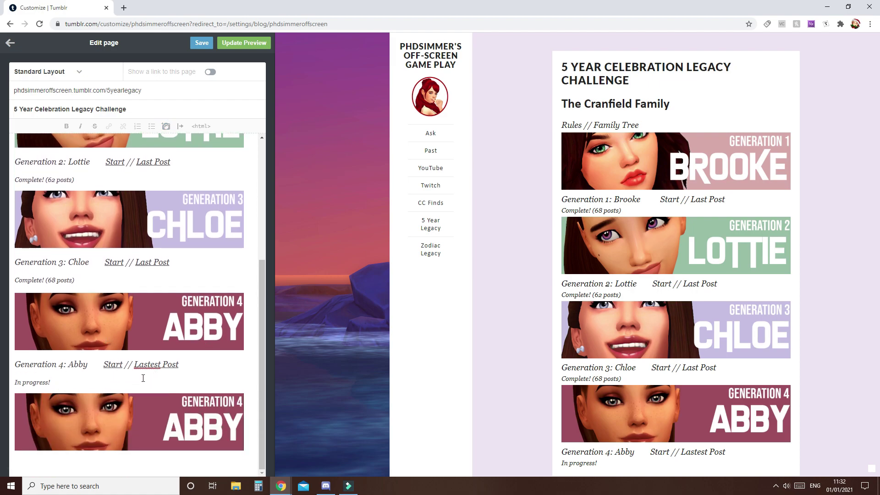
Step: Add the caption line "Generation 4: Abby Start // Latest Post" beneath the newly inserted Abby banner
scroll(135, 318, up, 4)
scroll(135, 317, down, 3)
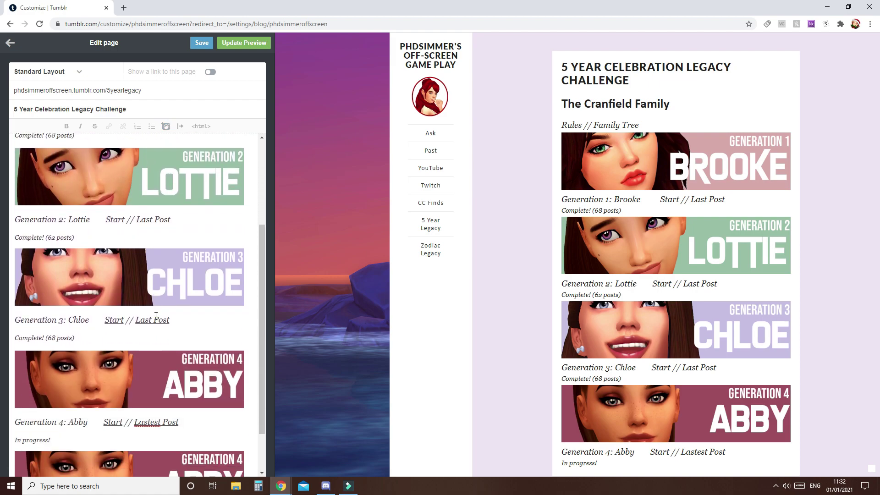
scroll(60, 381, down, 1)
scroll(60, 382, down, 1)
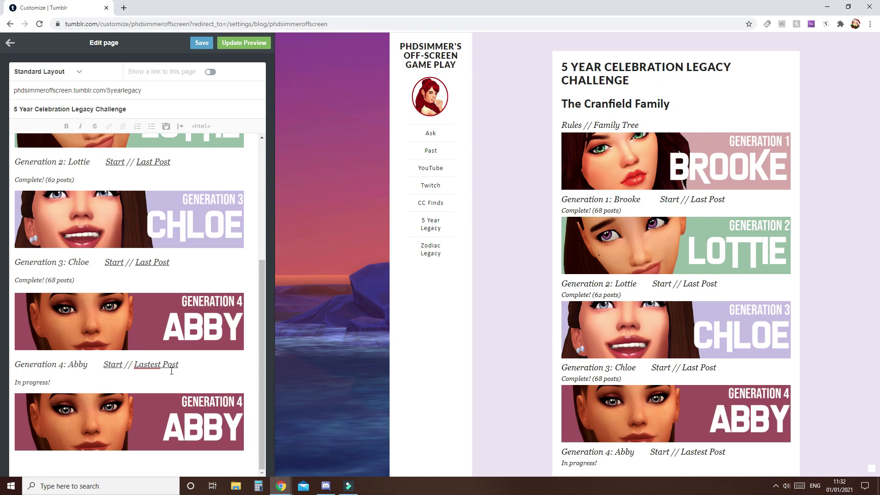
scroll(171, 330, up, 4)
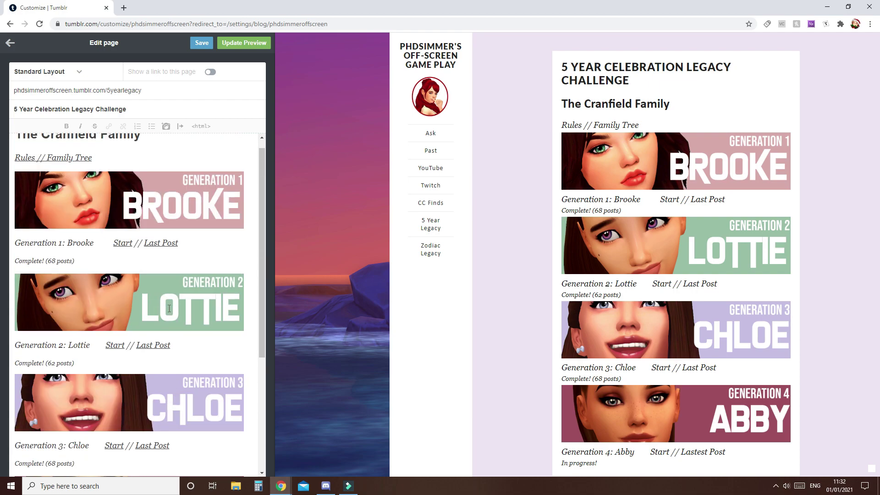
scroll(155, 261, down, 4)
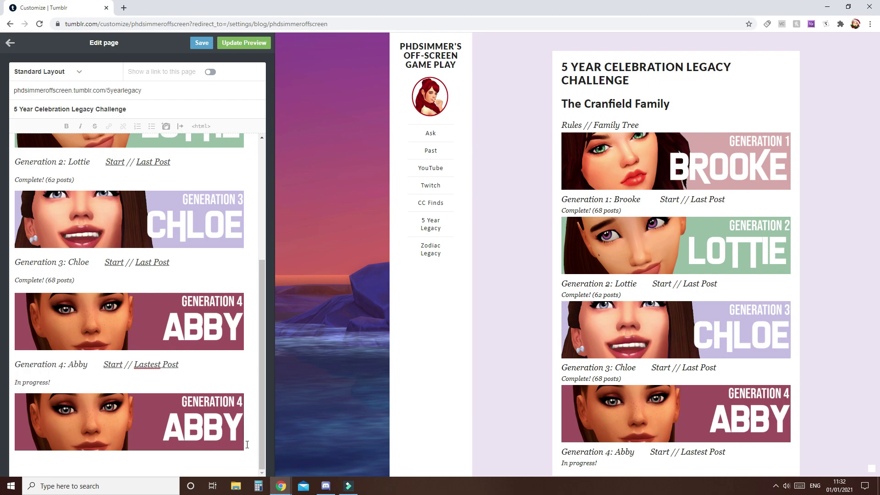
key(Return)
text(Generation 4: Abby        Start)
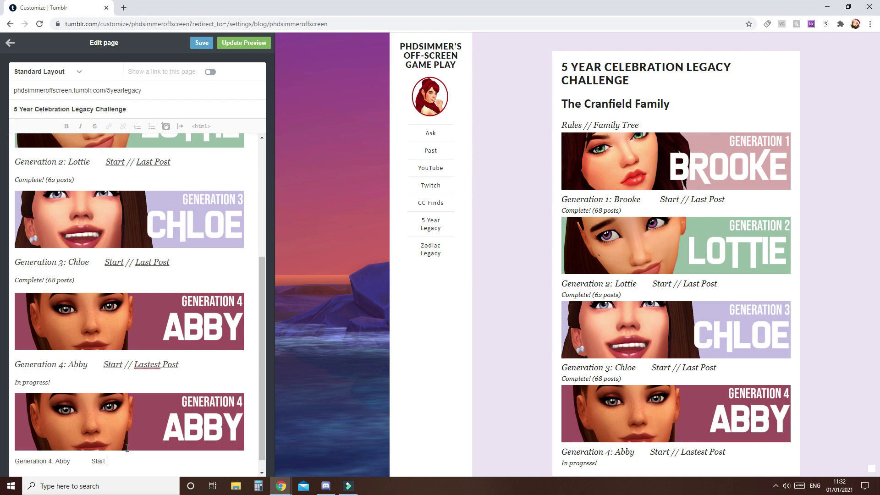
text( // Latest Post)
Step: Italicise the new "Generation 4: Abby Start // Latest Post" caption without bold
drag(145, 462, 9, 460)
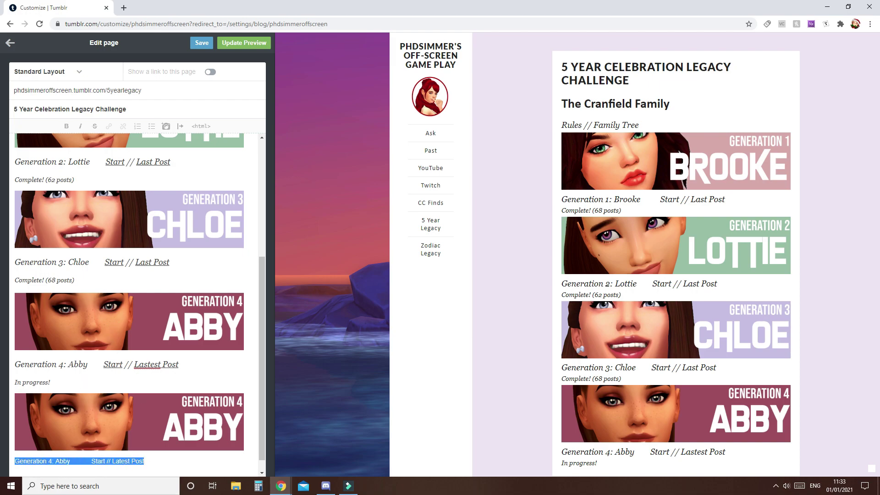
click(80, 126)
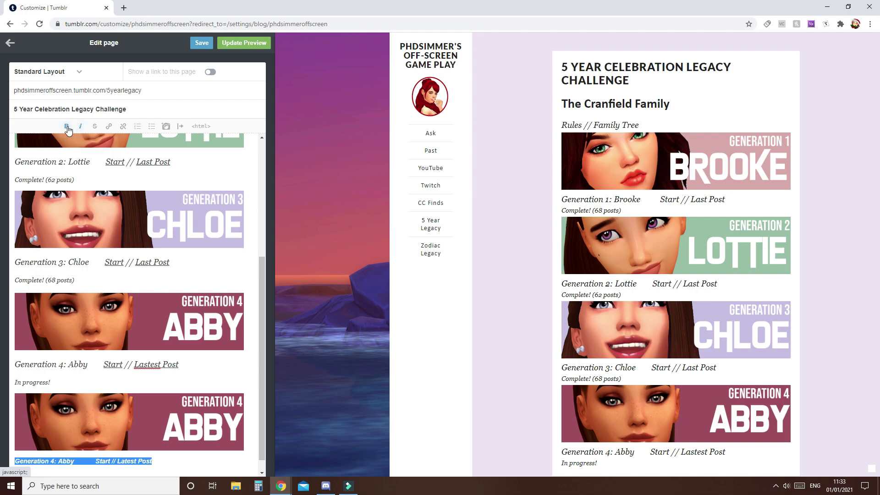
click(161, 461)
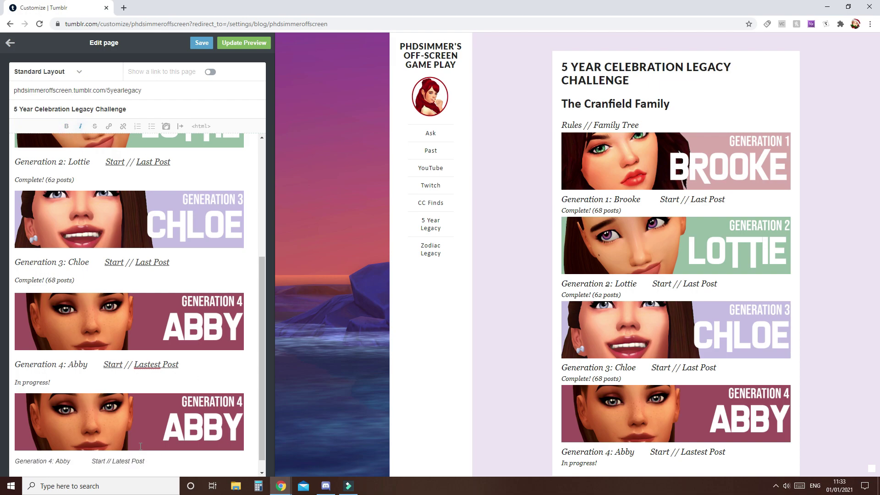
scroll(141, 448, down, 1)
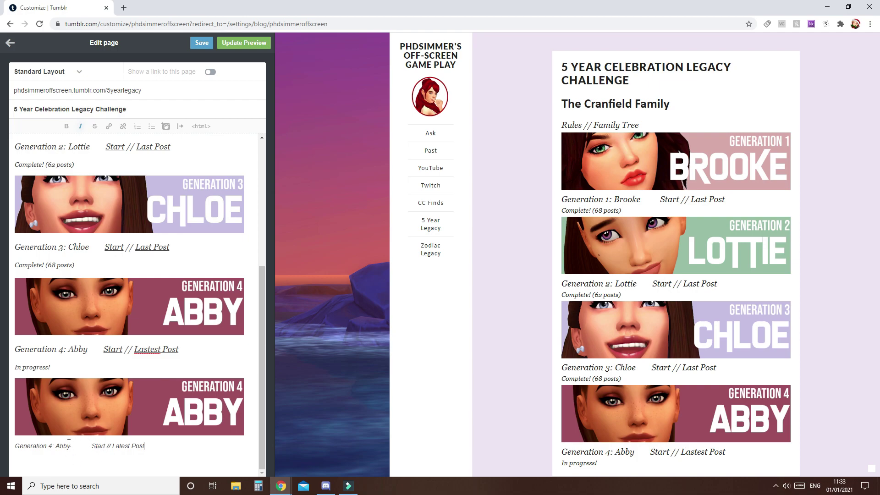
Step: Compare the linked text elsewhere on the page with the Start and Latest Post text in the new Abby caption
drag(90, 447, 161, 447)
click(168, 457)
scroll(97, 224, up, 5)
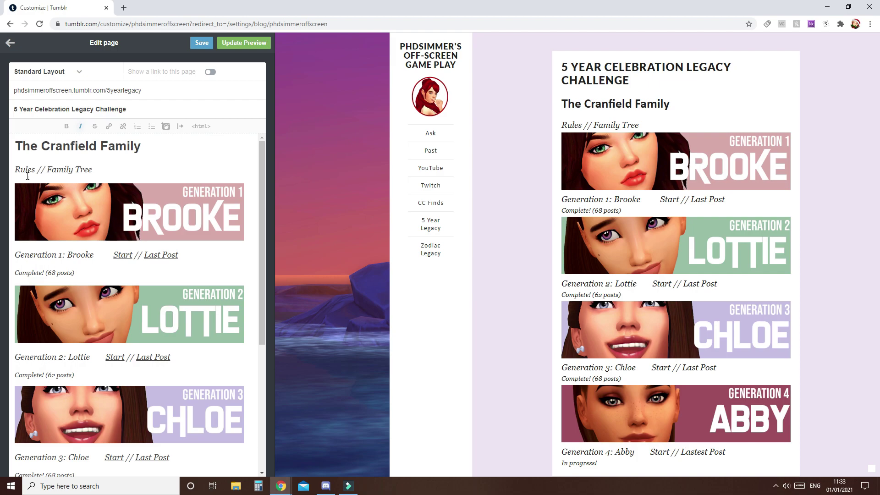
scroll(134, 337, down, 5)
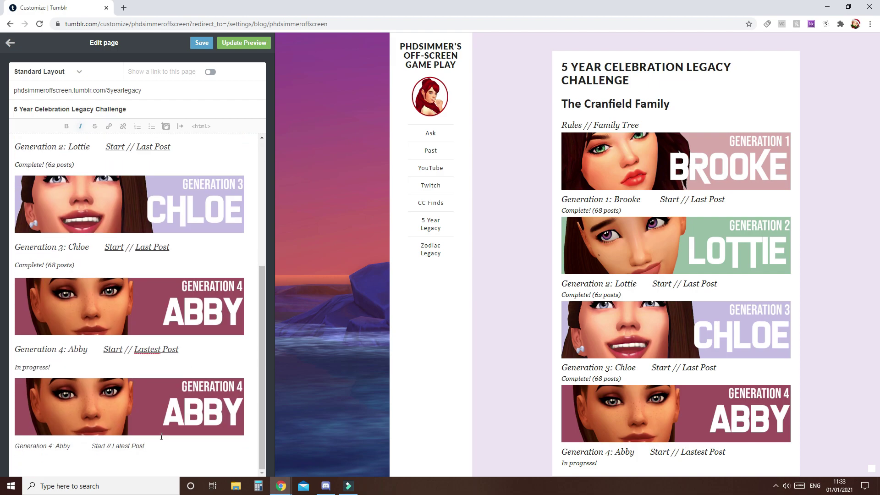
drag(152, 447, 113, 446)
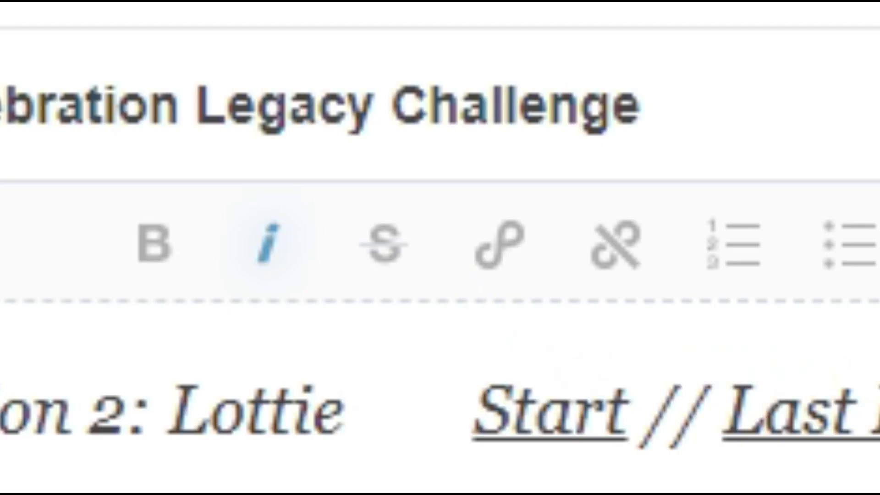
click(139, 456)
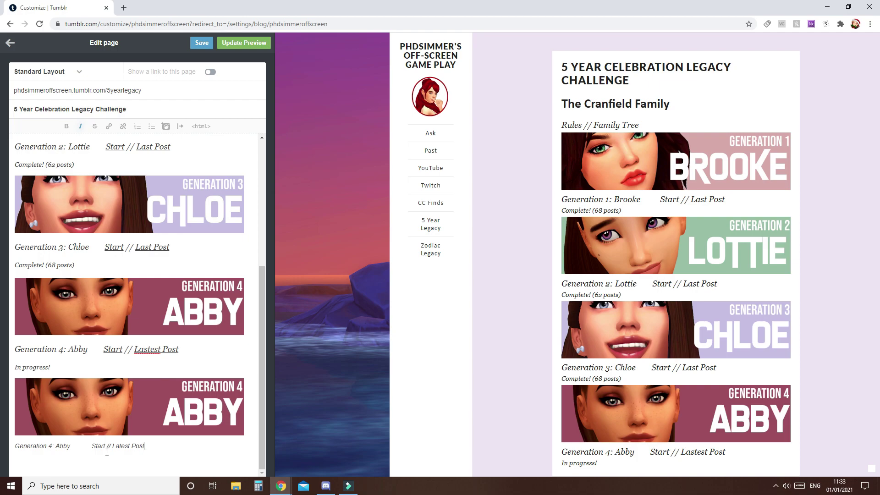
drag(105, 449, 90, 451)
click(158, 448)
Step: Save the edited page, return to the theme settings and view the 5 Year Legacy page on the blog
click(205, 46)
click(9, 42)
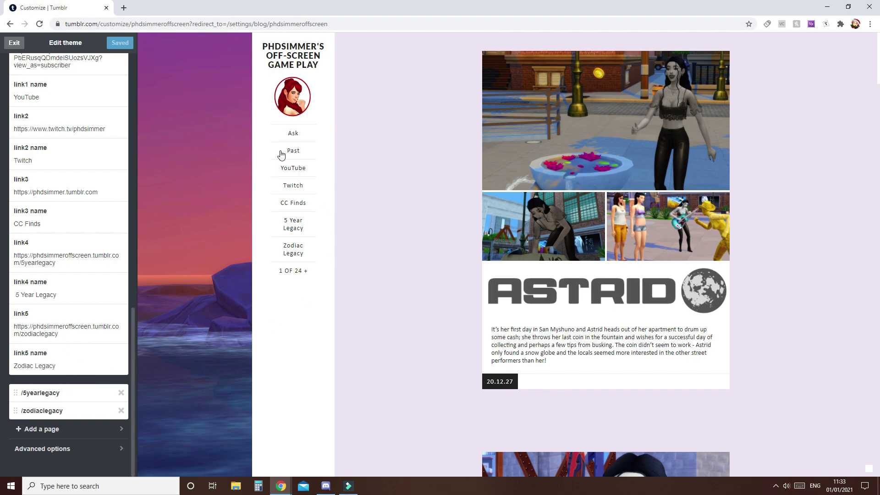
click(293, 224)
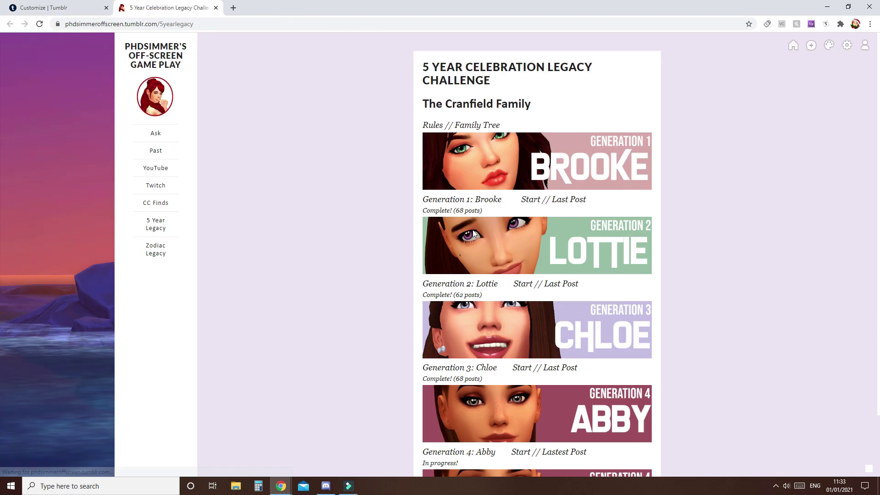
scroll(572, 403, down, 2)
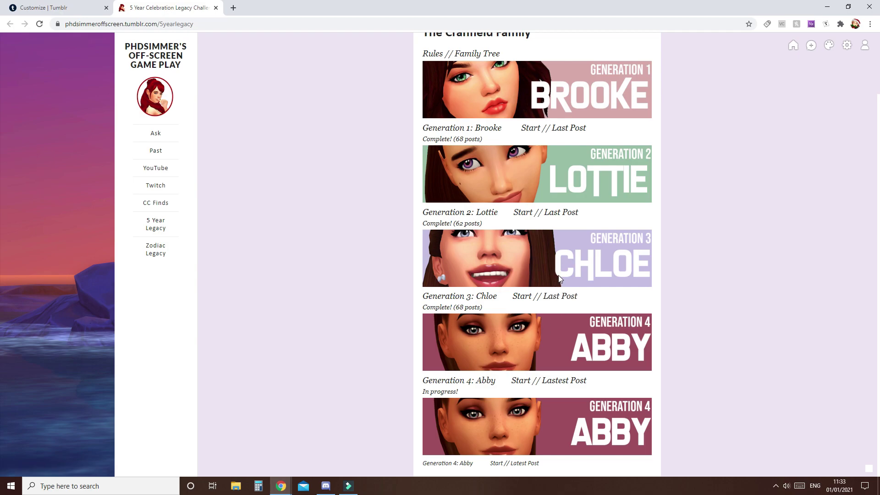
scroll(559, 278, up, 1)
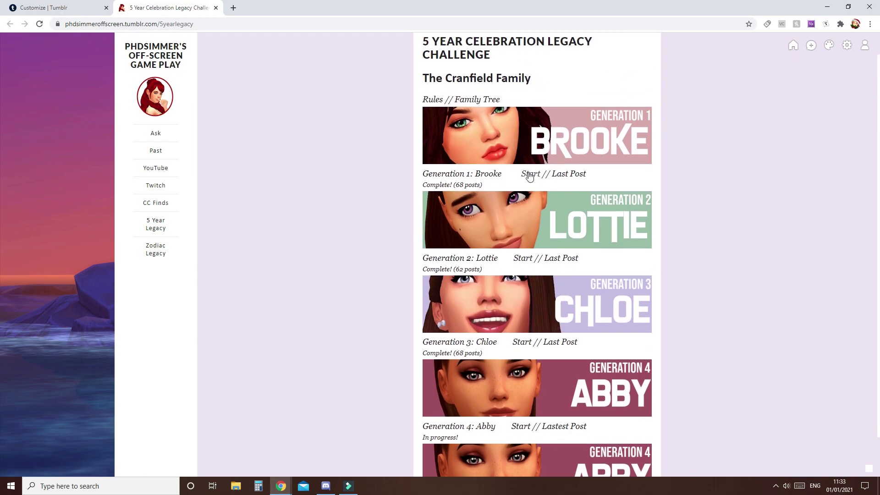
Step: Follow the Start links of Generation 1 Brooke and Generation 2 Lottie to check their tagged posts, returning to the 5 Year Legacy page
click(532, 175)
scroll(532, 402, down, 3)
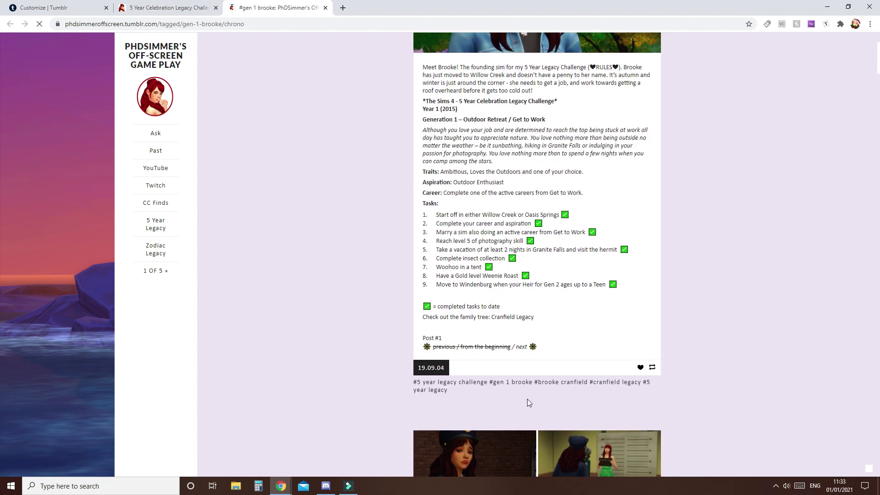
scroll(529, 398, down, 2)
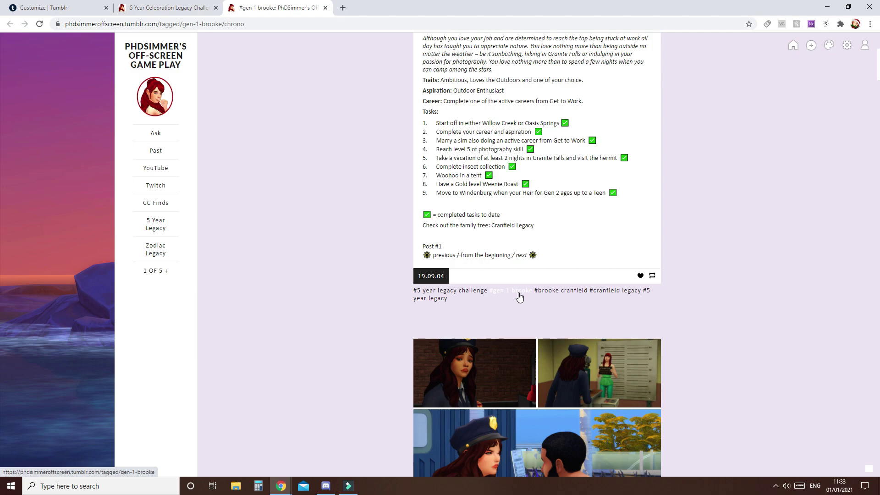
click(157, 227)
click(522, 213)
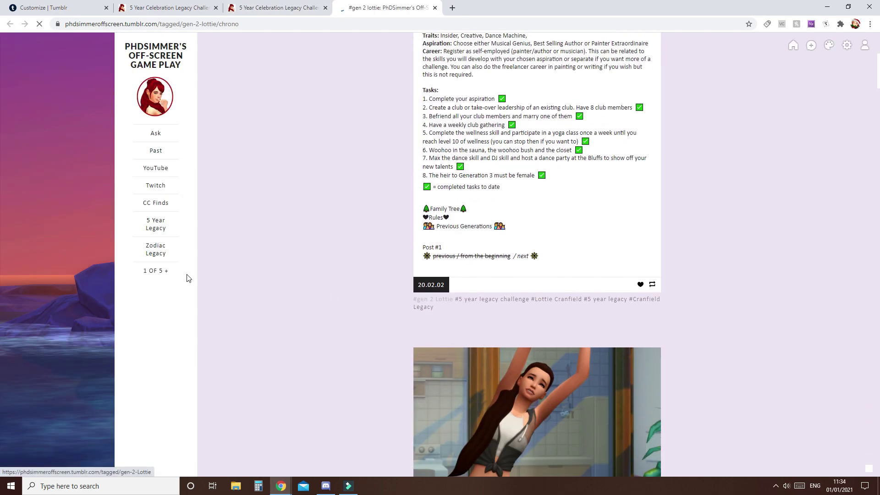
click(158, 253)
click(155, 228)
Step: Follow Generation 3 Chloe's Start link, check the first post's tags and return to the 5 Year Legacy page
scroll(528, 277, down, 2)
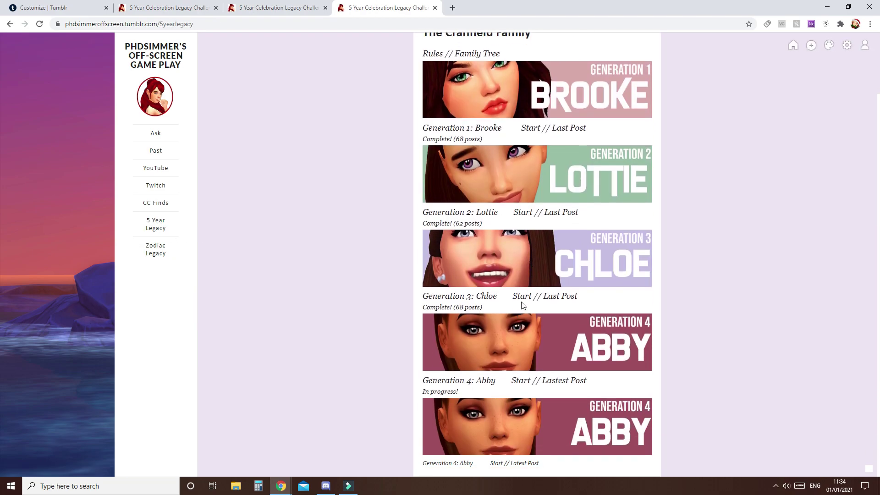
click(522, 299)
scroll(496, 334, down, 5)
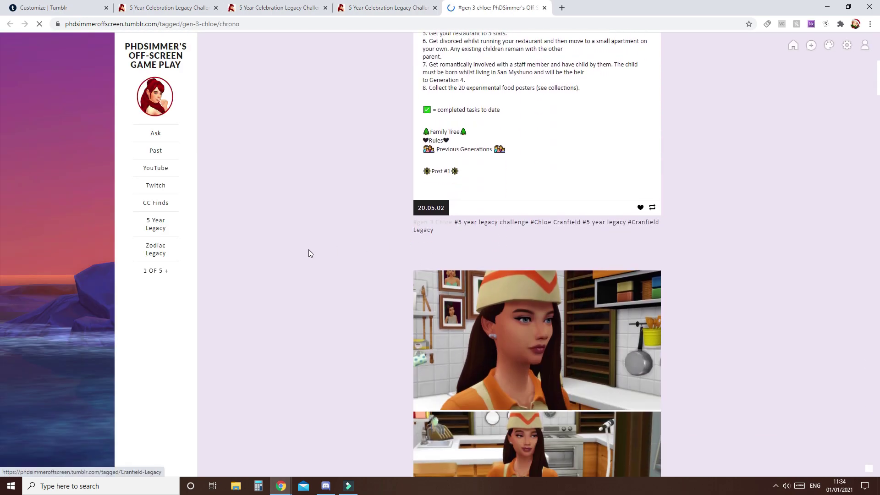
click(156, 224)
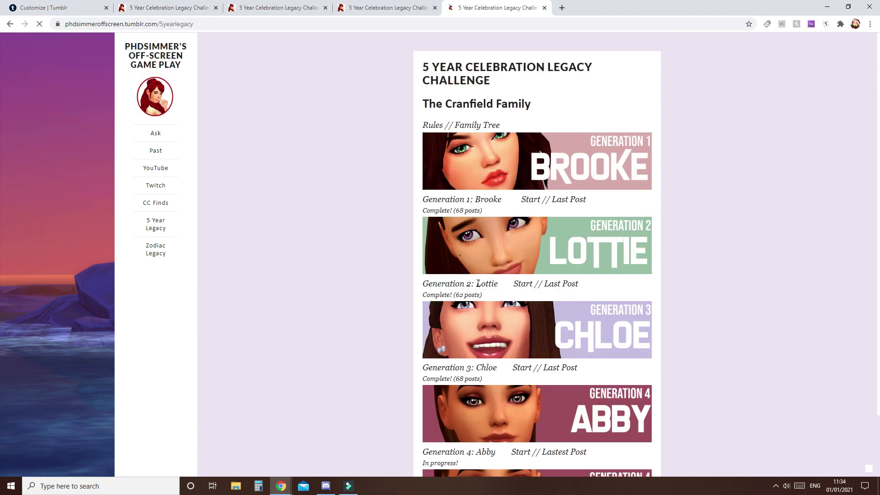
Step: Follow Generation 4 Abby's Start link and open the "gen 4 Abby" tag from the first post
scroll(478, 384, down, 2)
click(520, 381)
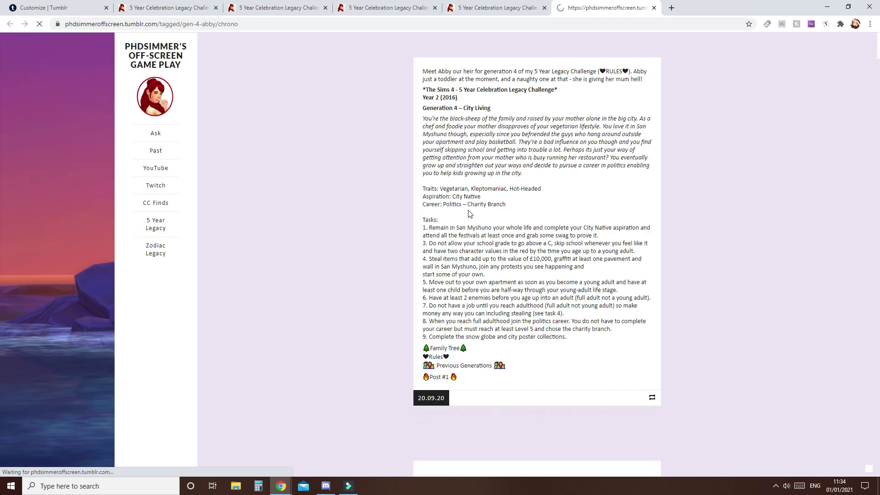
scroll(480, 372, down, 4)
scroll(480, 371, down, 4)
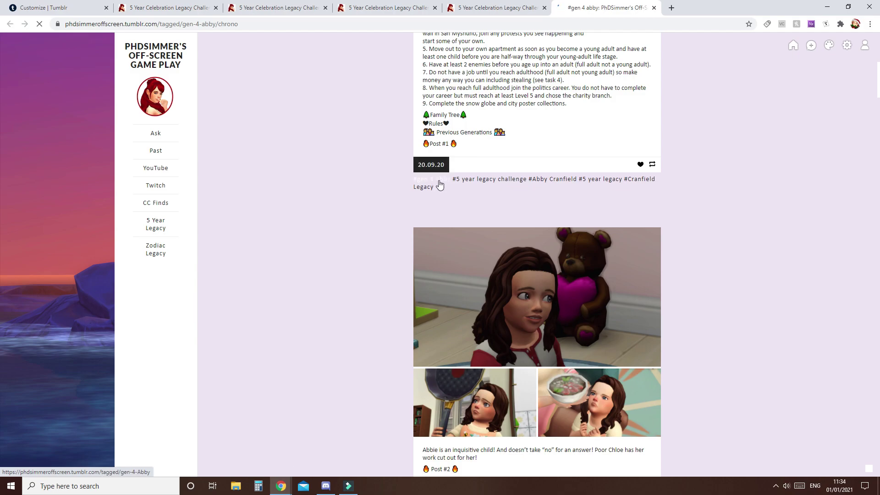
Step: Close the extra 5 Year Celebration Legacy Challenge tabs, keeping the theme customizer and the gen 4 Abby tag page open
click(325, 8)
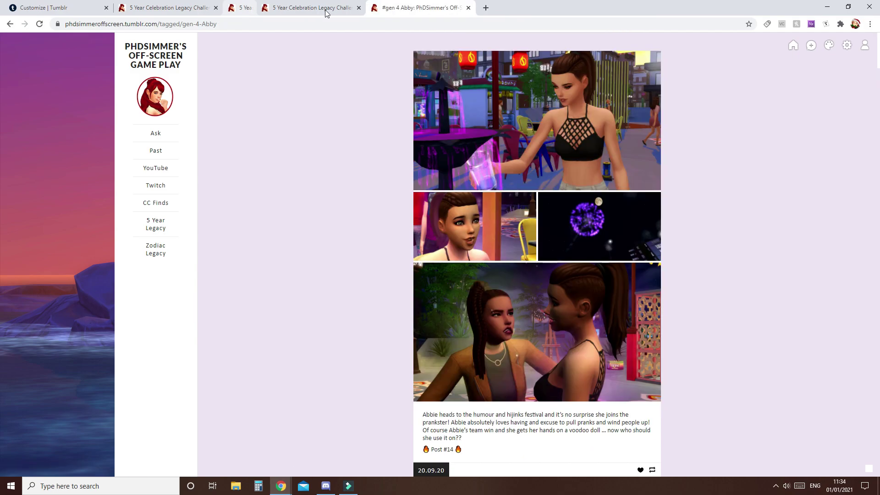
click(325, 8)
click(215, 8)
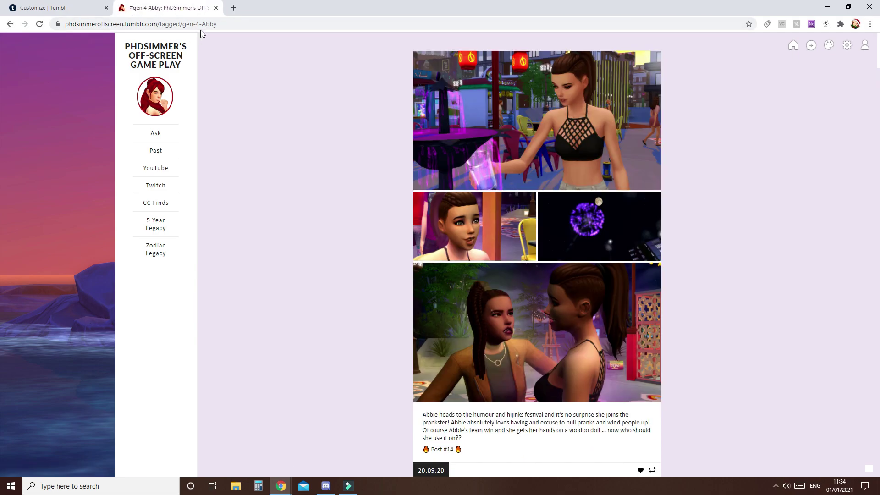
Step: Copy the web address of the gen-4-Abby tagged page after browsing its posts
click(209, 23)
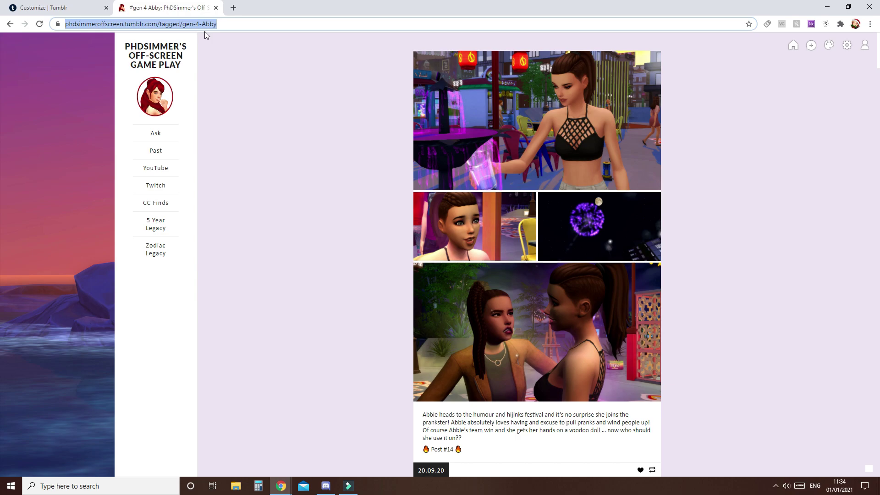
right_click(208, 25)
click(255, 76)
right_click(193, 25)
click(231, 73)
scroll(591, 193, down, 10)
scroll(610, 210, down, 20)
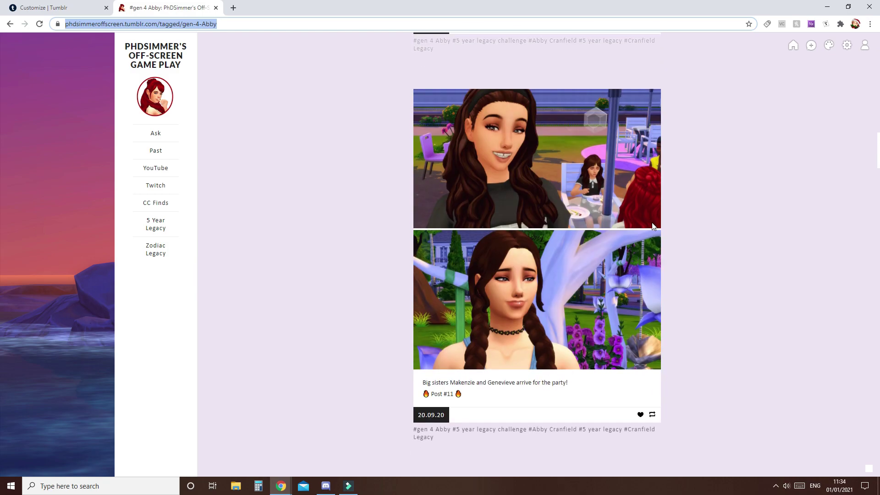
scroll(581, 160, up, 20)
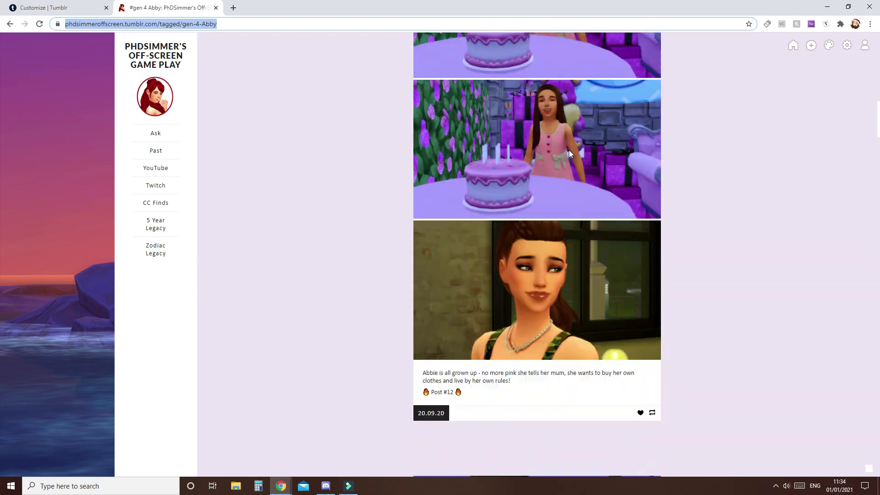
scroll(571, 133, up, 5)
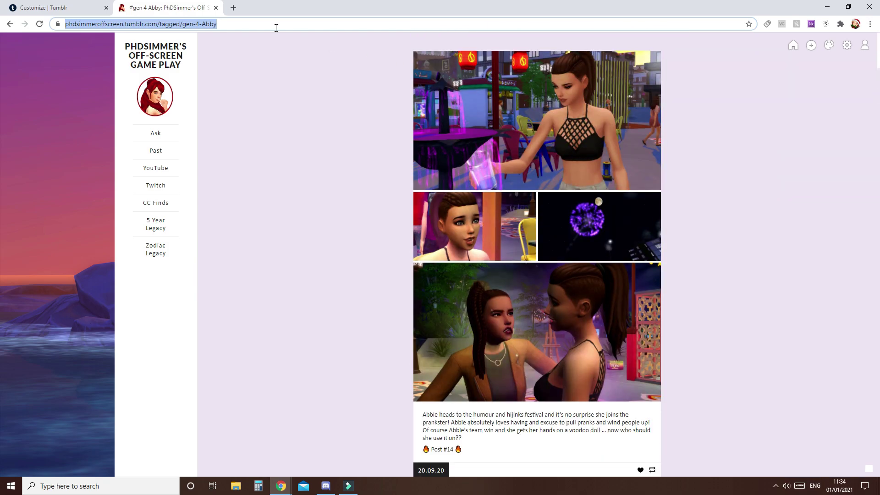
right_click(200, 27)
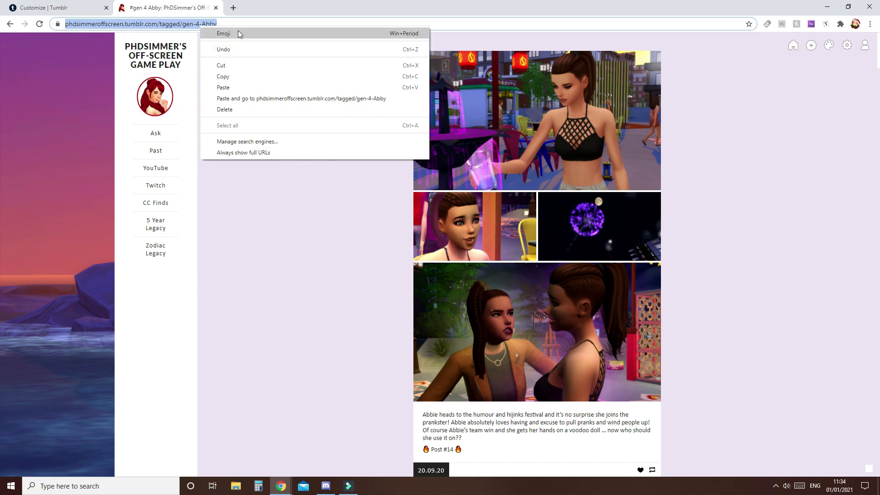
click(246, 75)
Step: Return to the theme customizer and open the /5yearlegacy page for editing at the Generation 4 entries
click(55, 7)
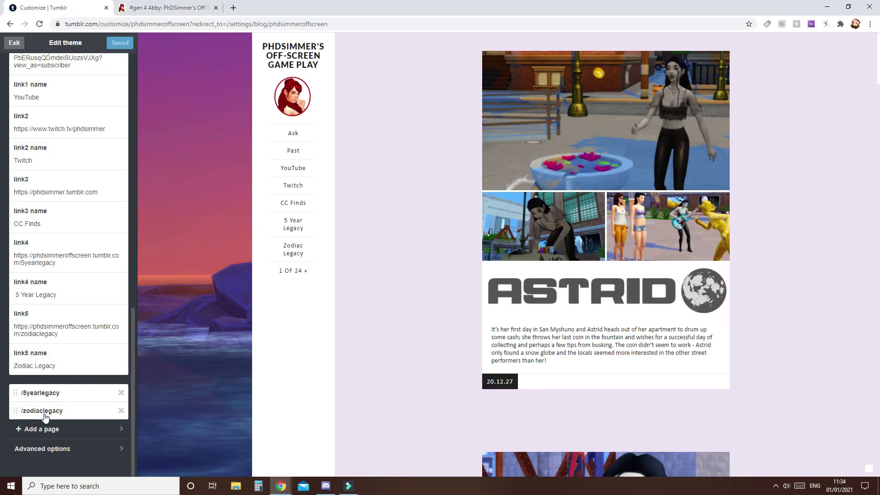
click(105, 393)
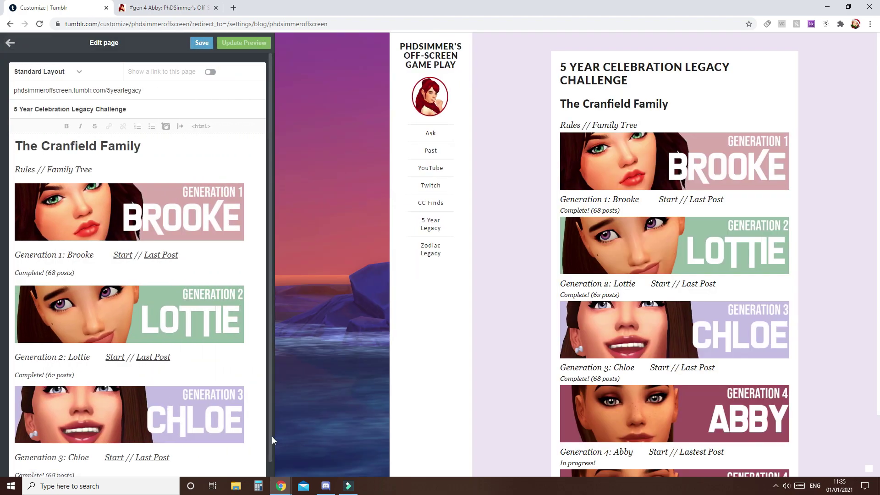
scroll(124, 425, down, 1)
scroll(95, 453, down, 5)
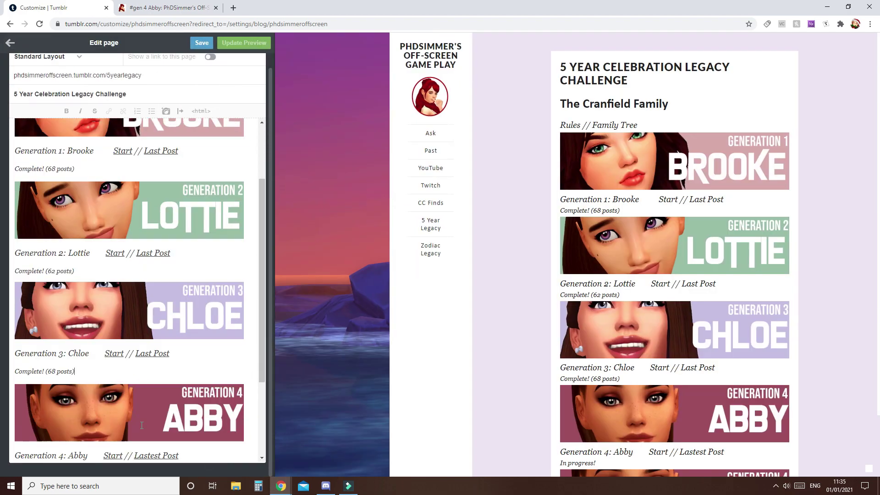
Step: Link "Latest Post" under the second Generation 4 Abby banner to the copied tagged/gen-4-Abby address, opening in a new window
drag(144, 432, 112, 431)
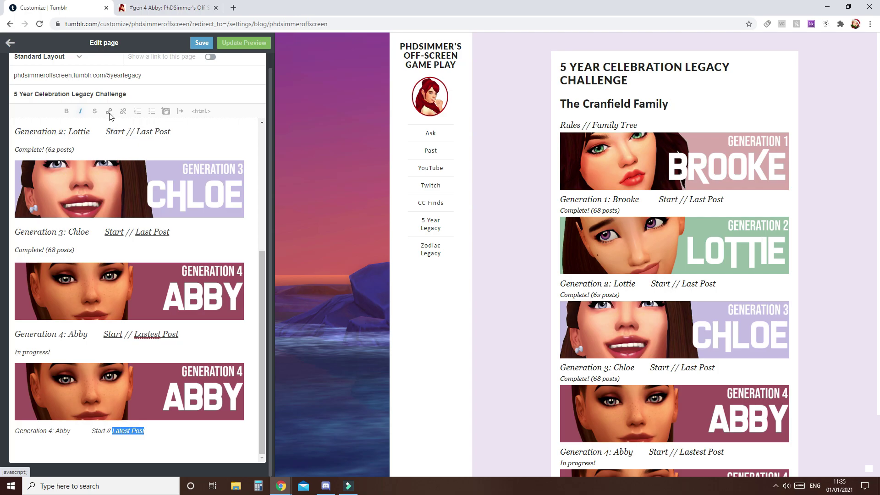
click(109, 112)
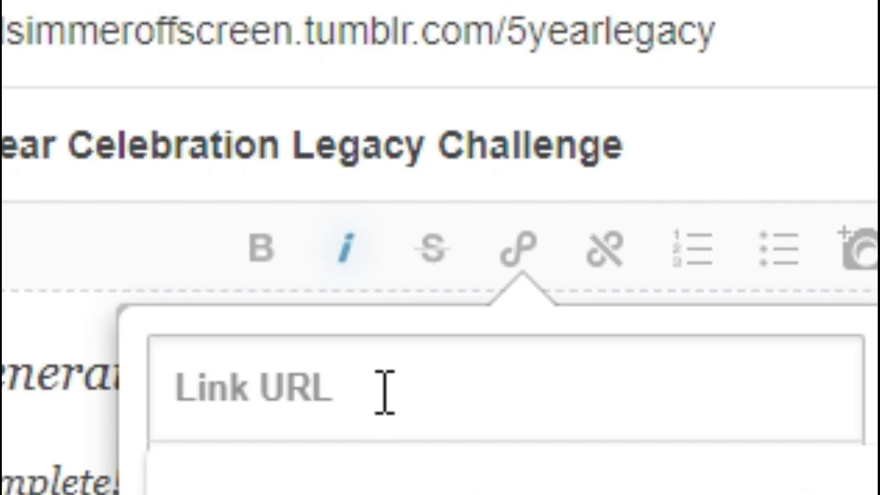
key(ctrl+v)
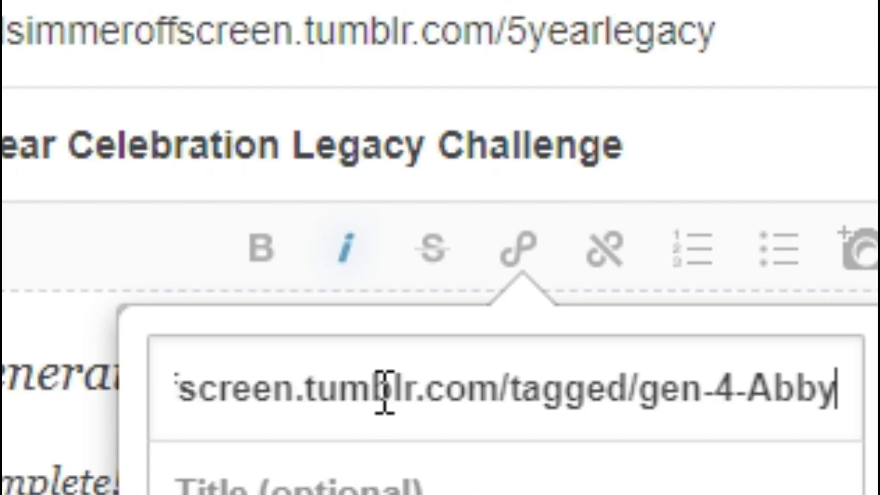
click(301, 434)
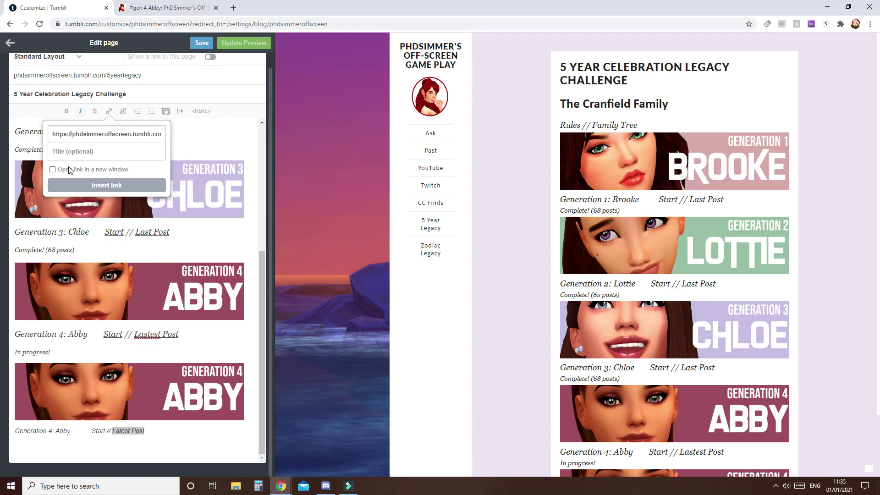
click(67, 170)
click(101, 184)
click(163, 432)
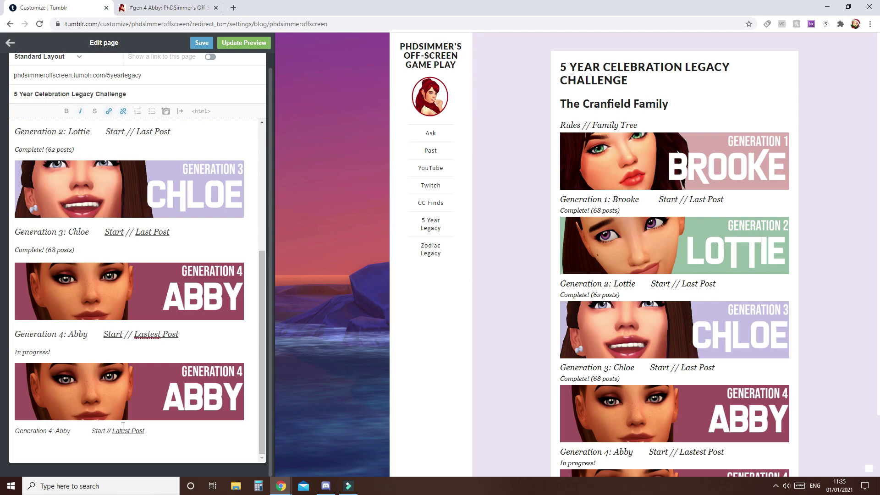
Step: Link "Start" on the same Generation 4 line to the tagged/gen-4-Abby address with /chrono appended, opening in a new window
drag(153, 429, 116, 435)
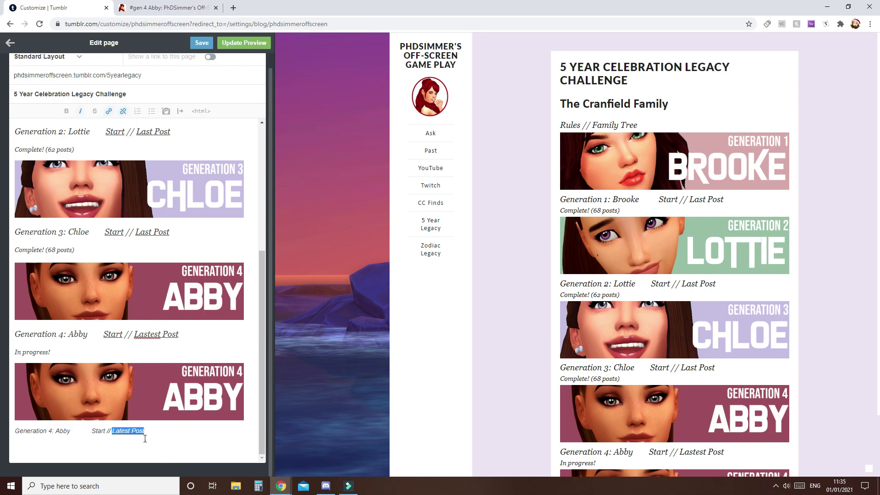
click(100, 430)
drag(100, 432, 92, 431)
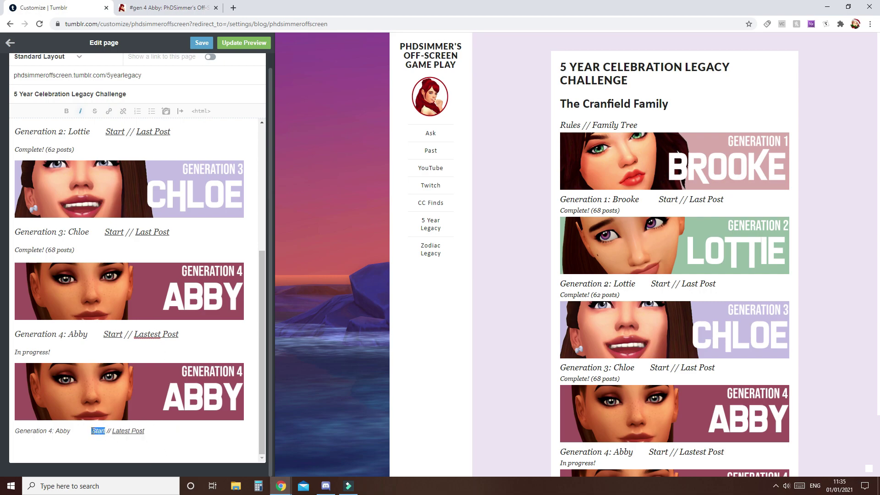
click(110, 111)
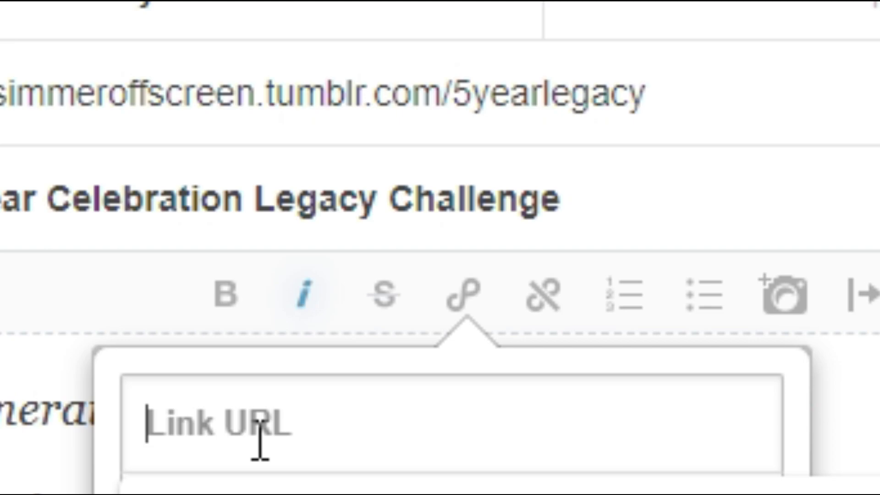
key(ctrl+v)
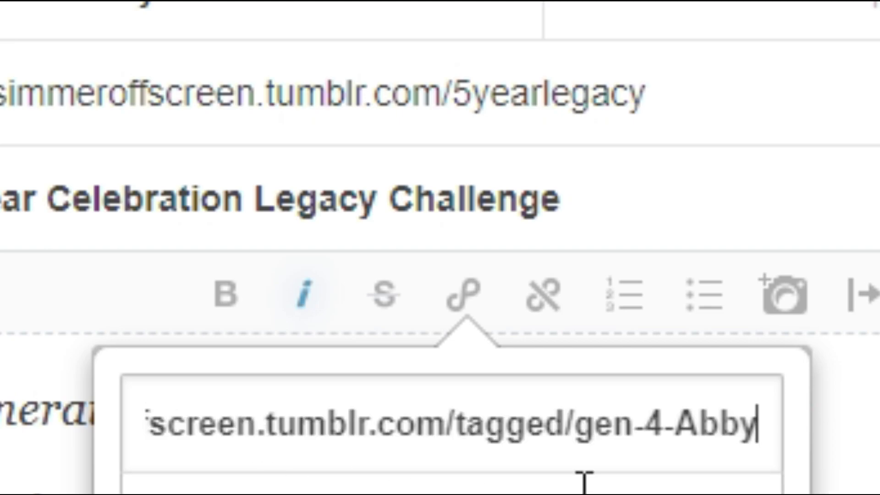
text(/)
text(chrono)
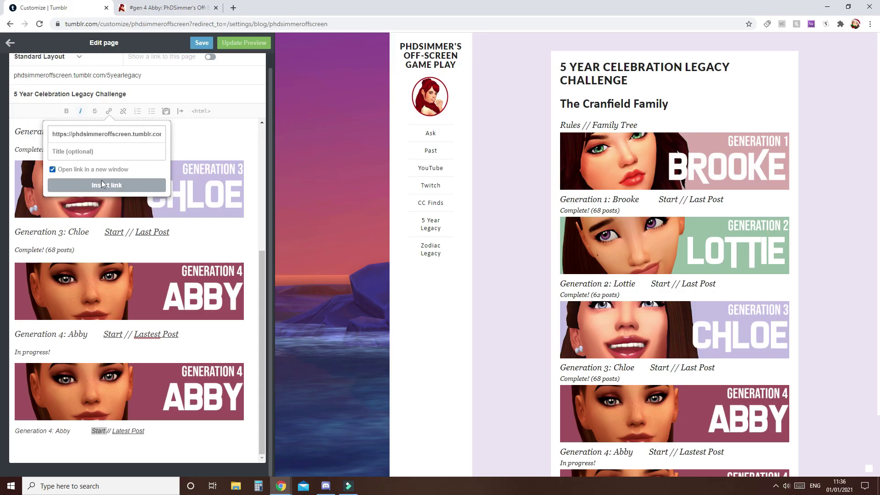
click(101, 185)
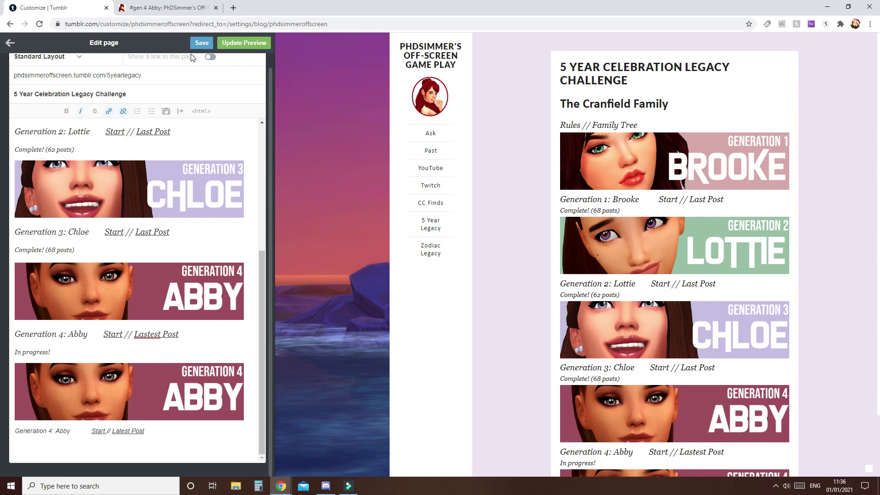
Step: Update the page preview with the new Generation 4 links and save the page
click(231, 46)
scroll(688, 381, down, 2)
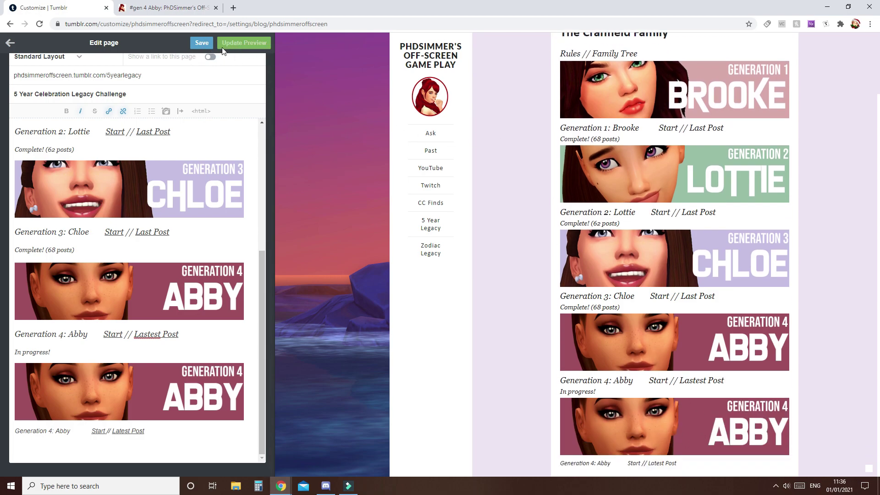
click(204, 46)
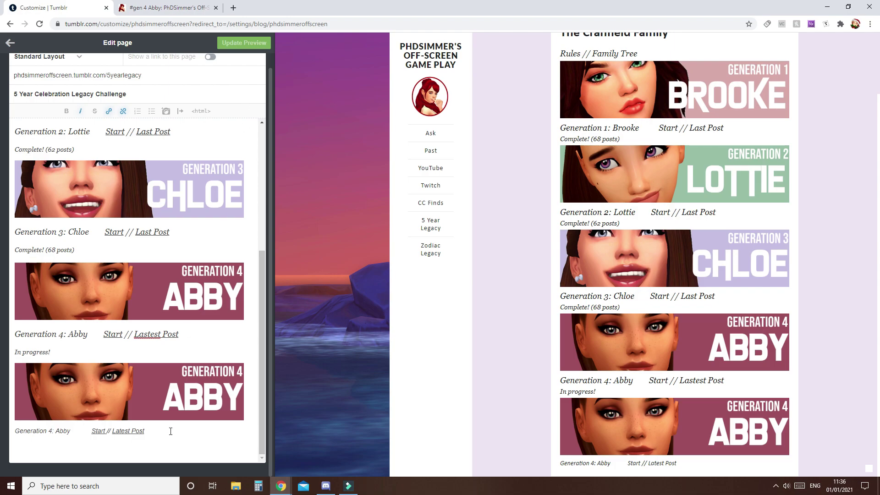
Step: Delete the duplicate Generation 4 Abby banner with its Start and Latest Post line, and refresh the preview
drag(168, 429, 10, 379)
key(BackSpace)
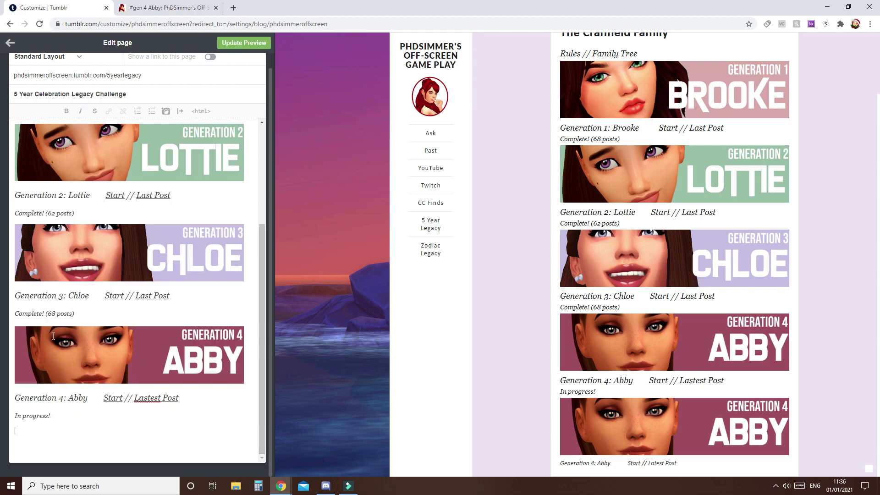
key(BackSpace)
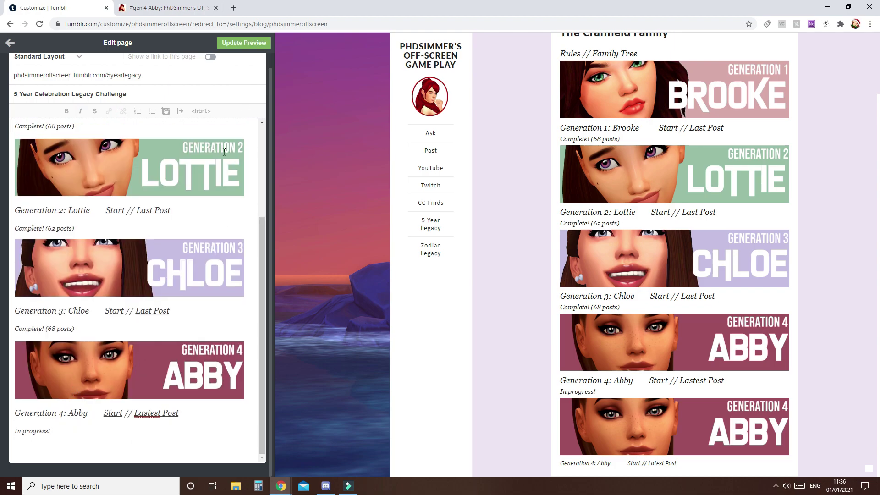
click(237, 46)
Step: Examine the page's HTML source and the "Complete!" and "In progress!" status lines under the generation banners
click(201, 111)
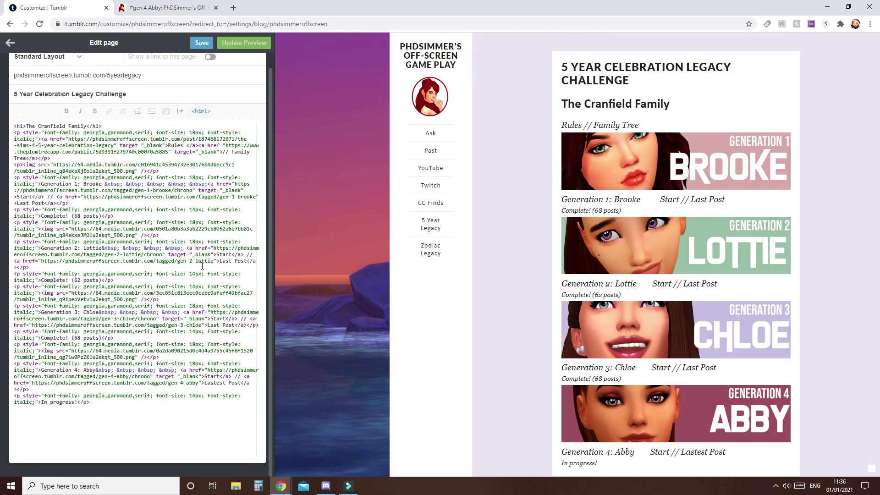
click(201, 111)
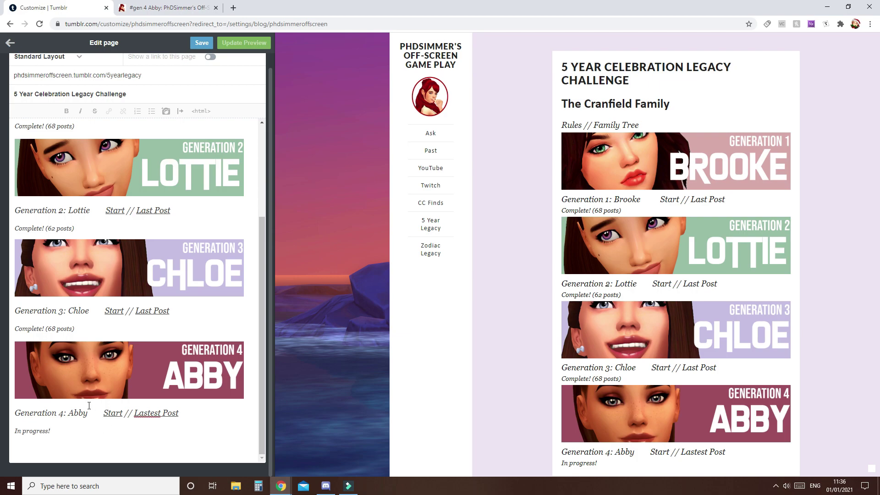
scroll(140, 411, down, 1)
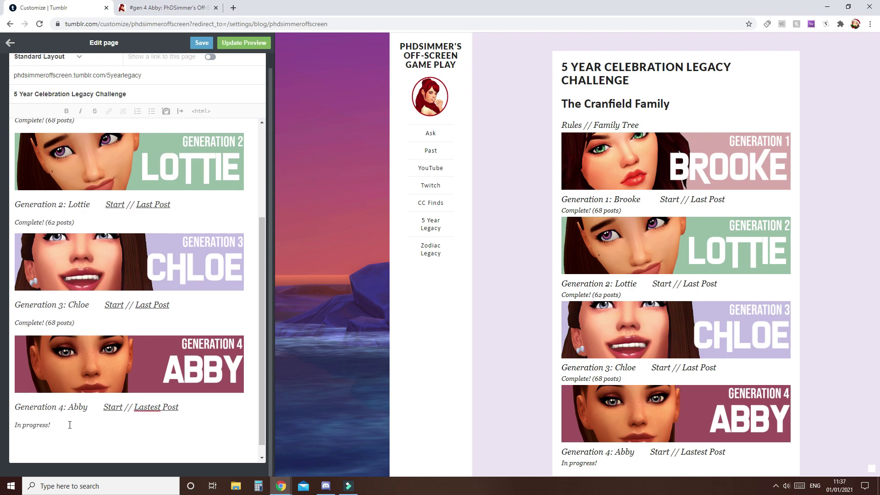
drag(59, 421, 4, 432)
drag(76, 323, 10, 326)
scroll(100, 337, up, 3)
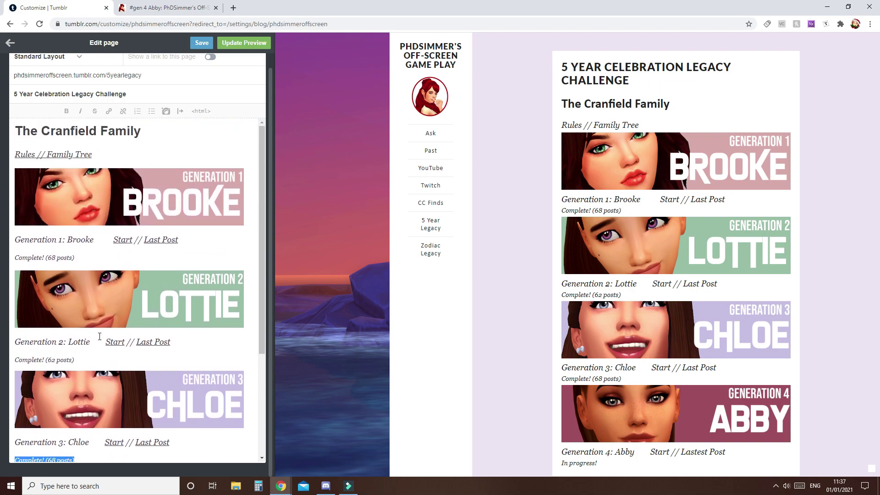
scroll(108, 272, down, 3)
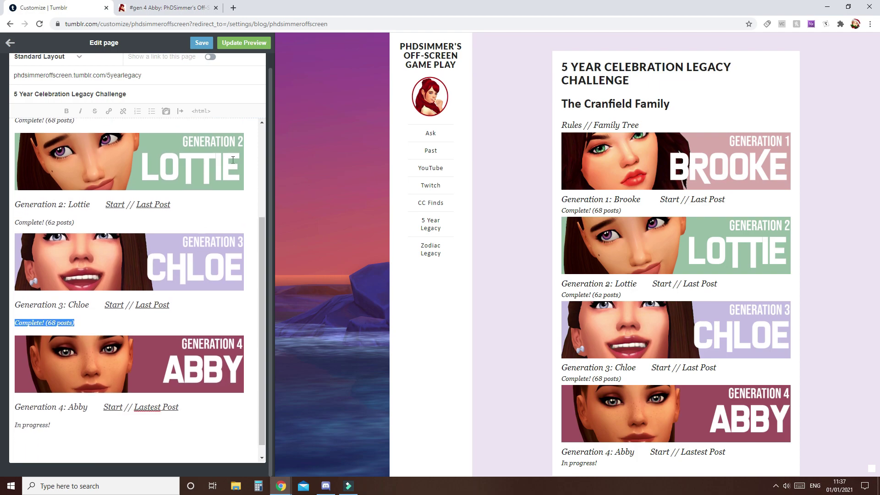
Step: Save the cleaned-up page, leave the page editor and display the 5 Year Legacy page on the blog
click(202, 43)
click(10, 42)
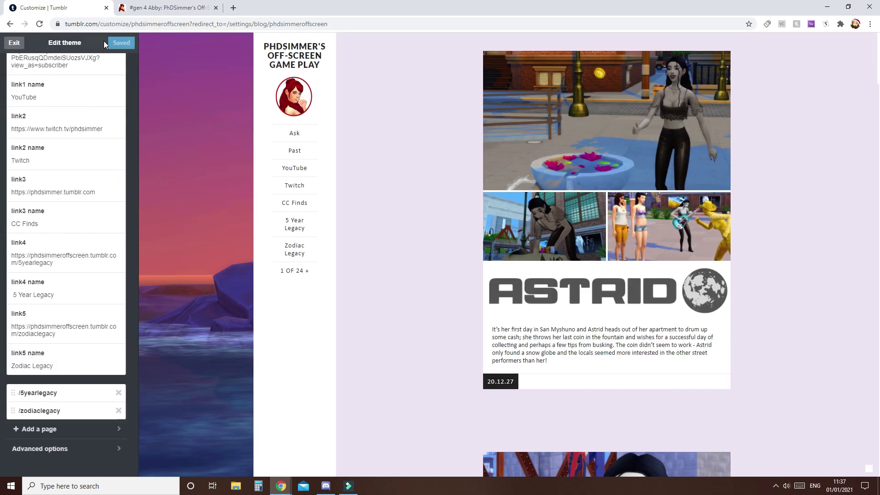
click(106, 40)
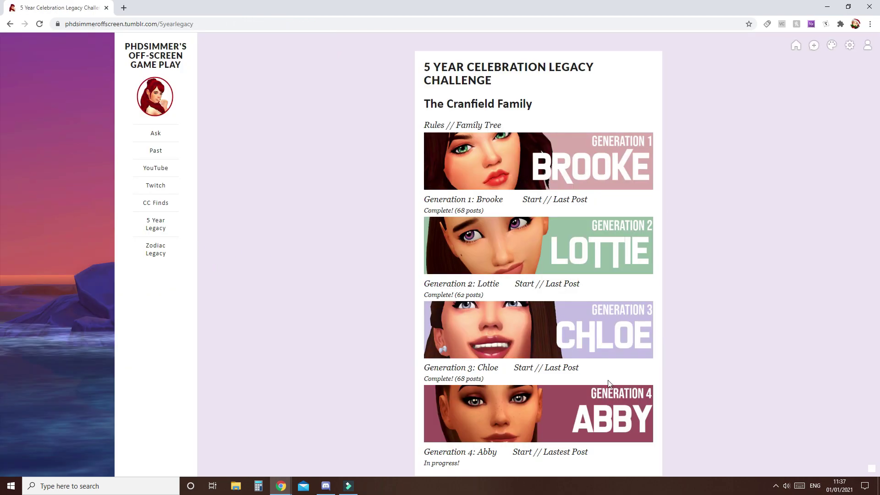
Step: Follow Generation 4 Abby's Start link and look through the tagged posts in chronological order
click(521, 455)
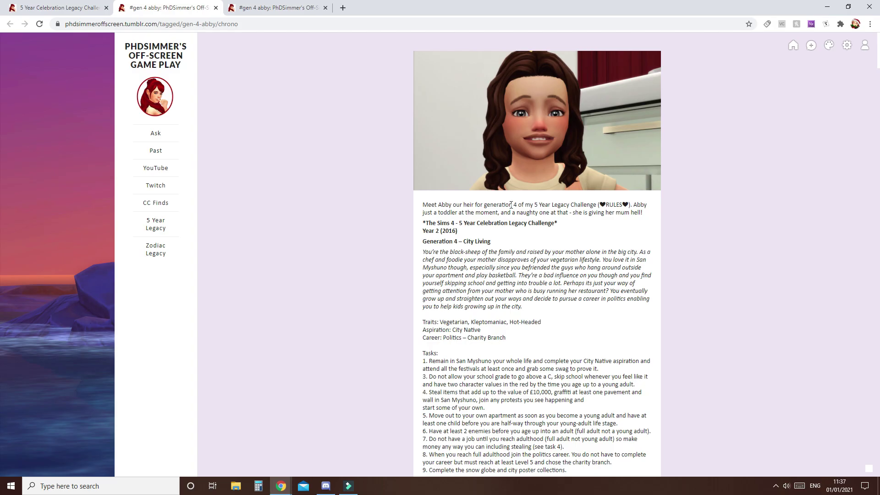
scroll(511, 205, down, 15)
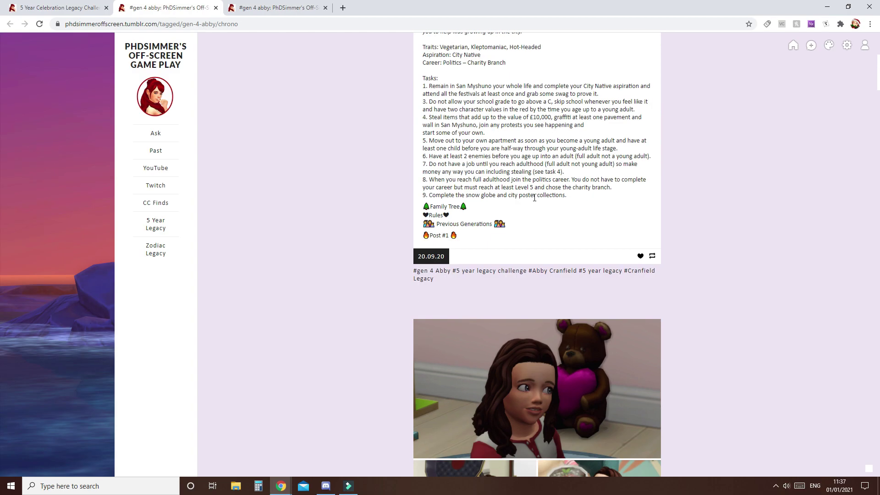
scroll(545, 184, down, 20)
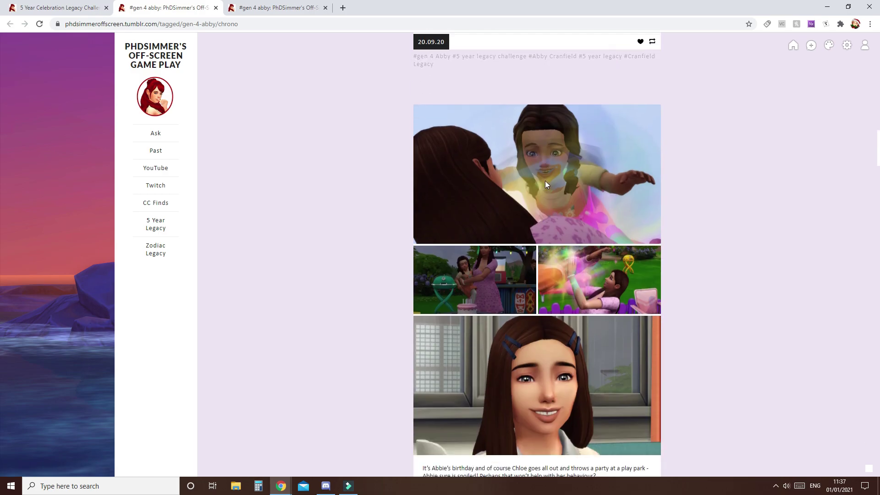
Step: Look through the rest of Abby's chronologically ordered posts down to Post #14, and close that listing
scroll(567, 216, down, 20)
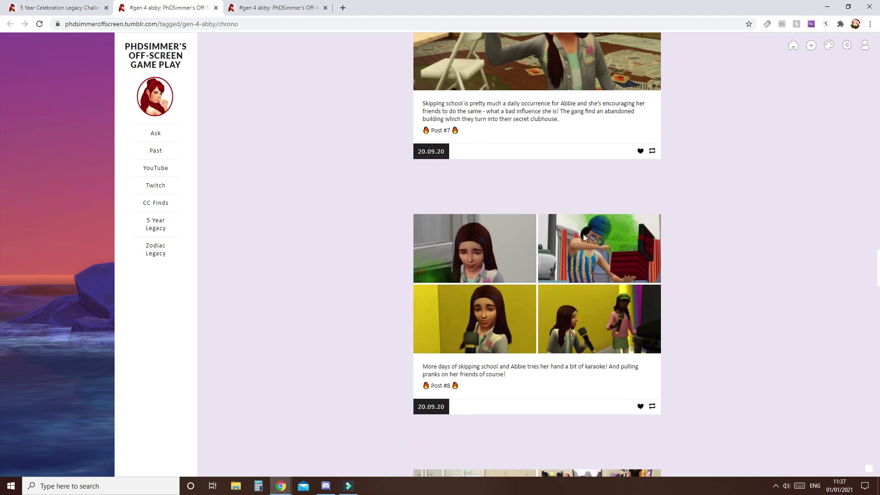
scroll(617, 271, down, 20)
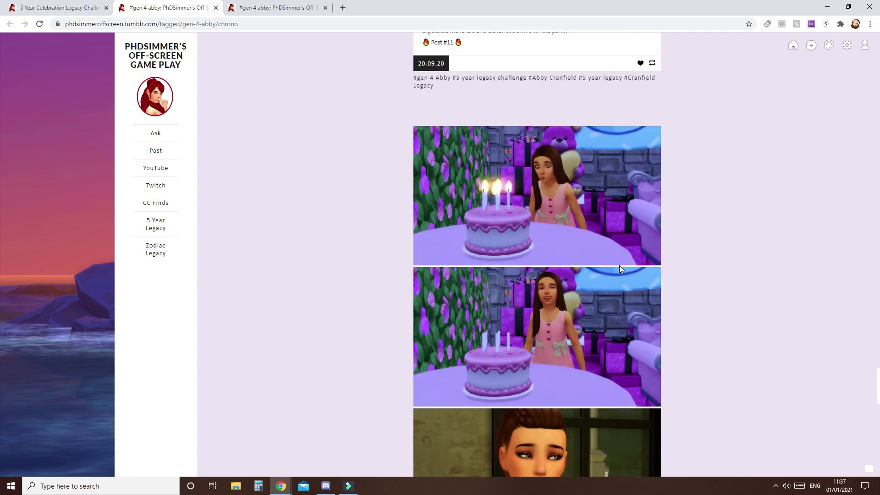
scroll(609, 283, down, 5)
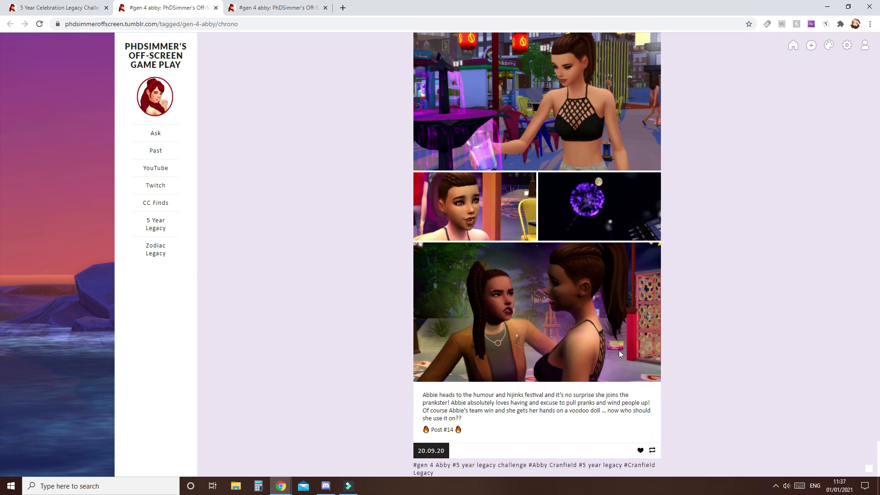
click(215, 8)
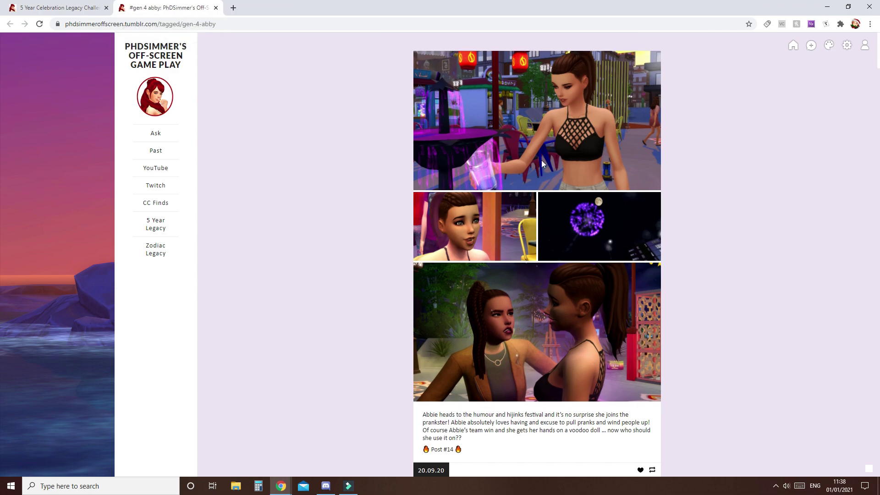
Step: Look through the Generation 4 Abby posts in newest-first order
scroll(545, 216, down, 20)
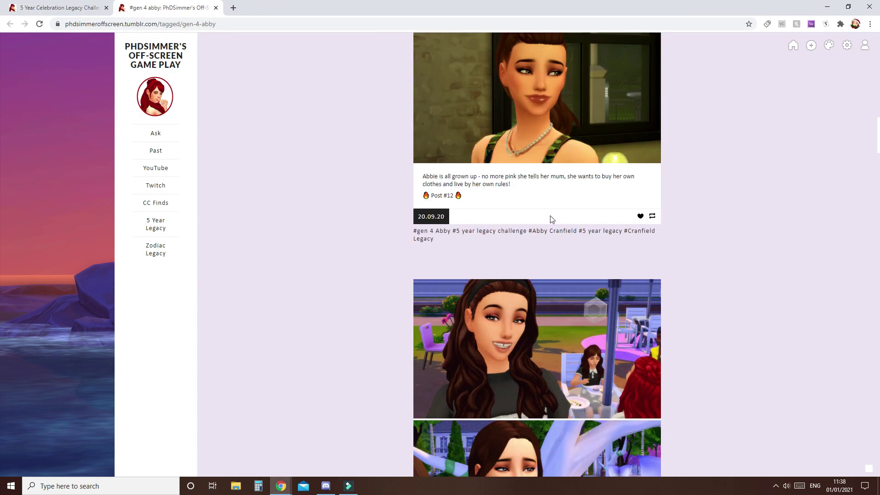
scroll(551, 219, down, 20)
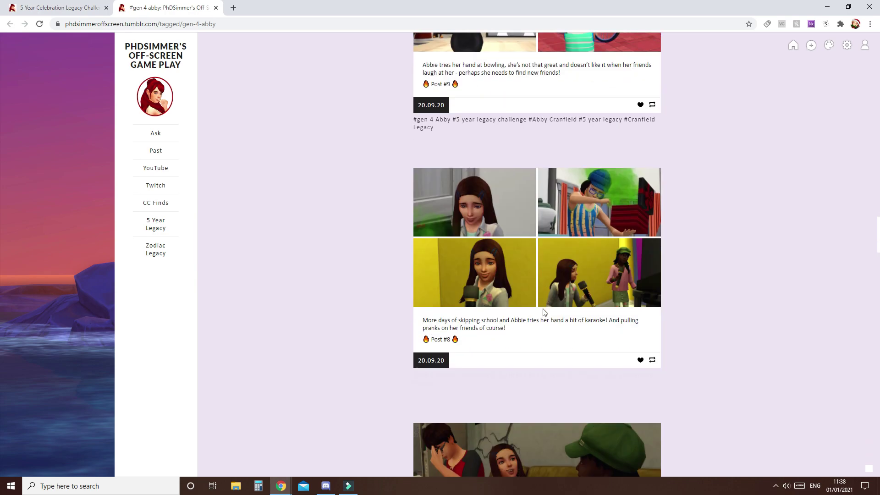
scroll(538, 290, down, 5)
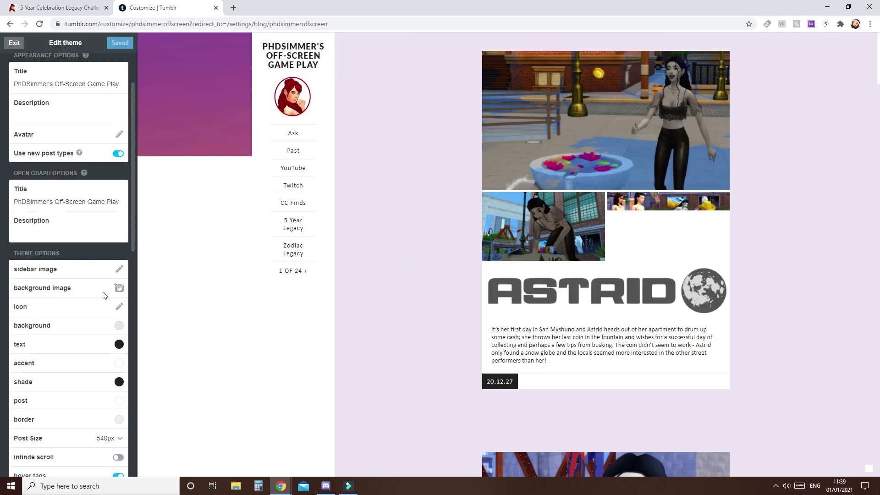
Step: Open the /zodiaclegacy page for editing from the blog's theme customization settings
scroll(49, 295, down, 10)
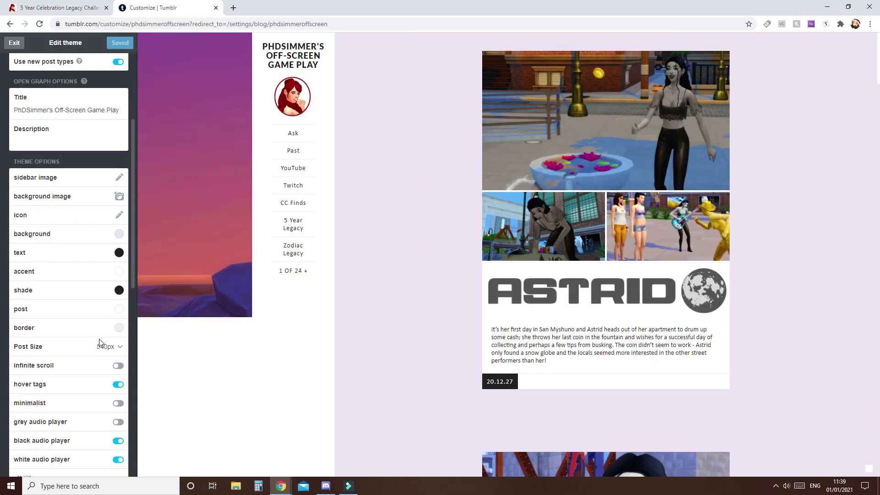
scroll(97, 357, down, 6)
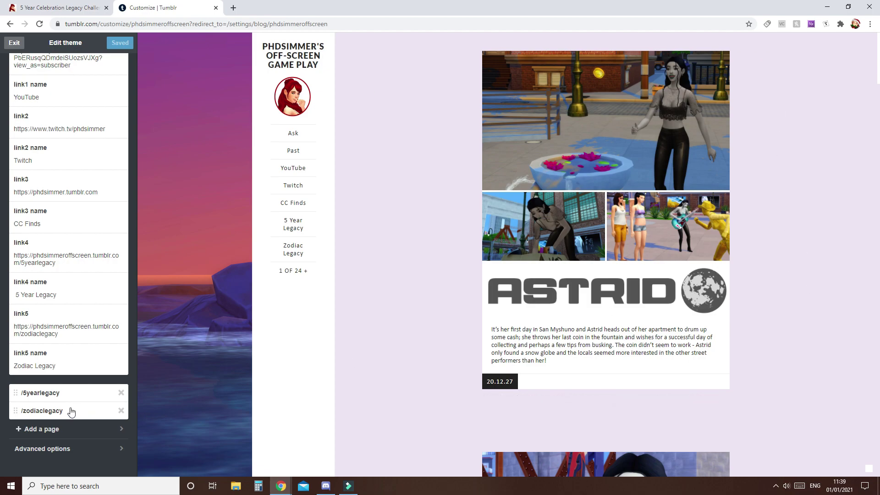
click(44, 416)
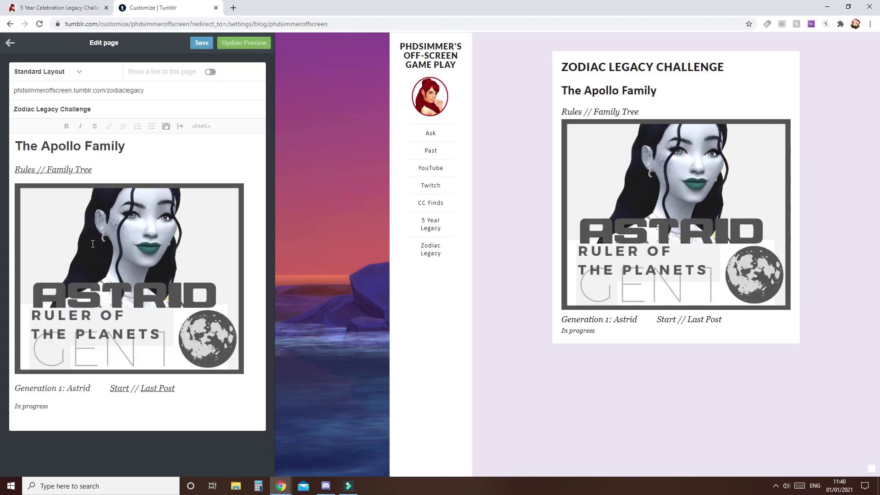
Step: Inspect the web address linked to "Rules" under The Apollo Family heading, and close the link settings unchanged
drag(37, 169, 15, 170)
click(109, 127)
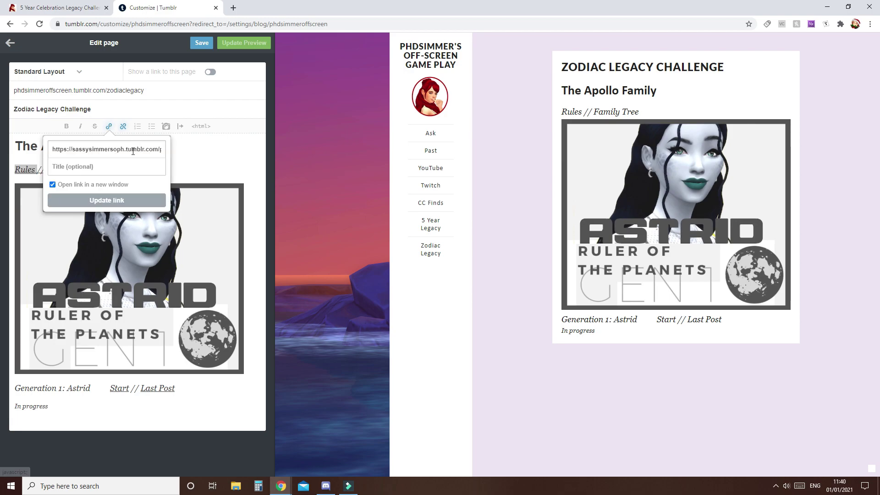
drag(67, 149, 192, 158)
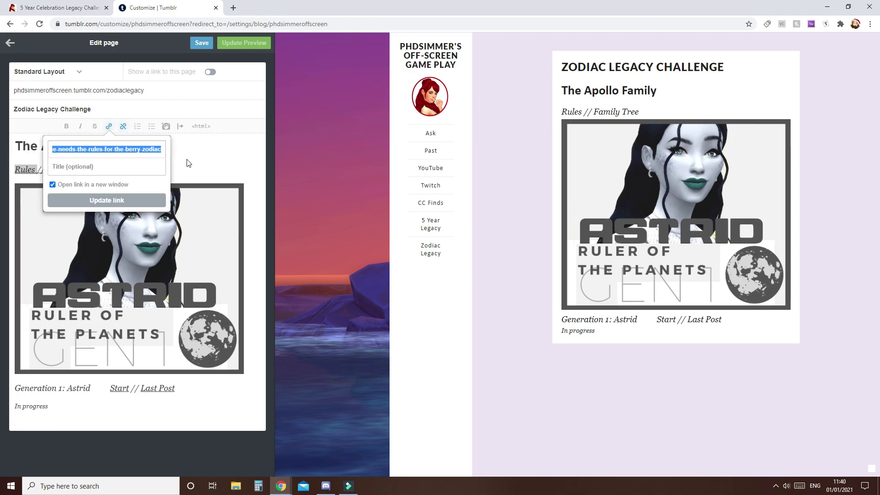
click(189, 164)
Step: Inspect the web address linked to "Family Tree" under The Apollo Family heading, and close the link settings unchanged
drag(65, 170, 15, 170)
drag(109, 172, 47, 170)
click(109, 126)
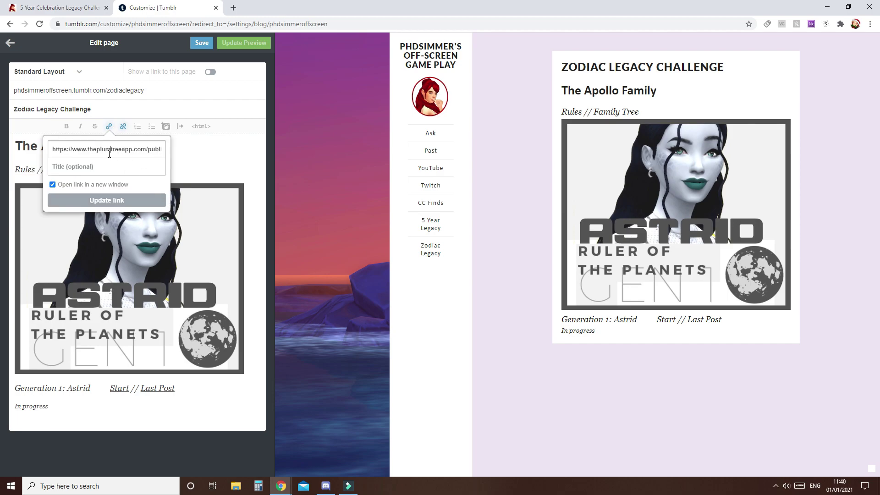
drag(68, 151, 180, 151)
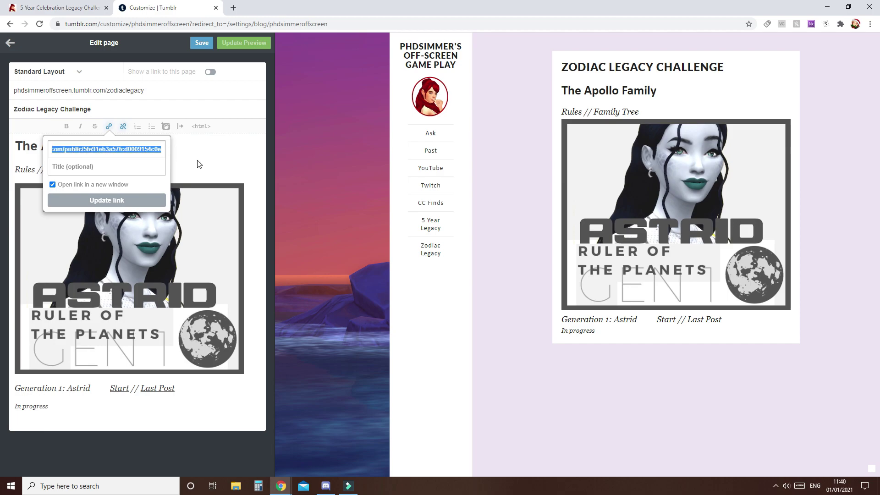
key(Escape)
Step: Add a new line reading "Rules // Family Tree" between the existing links line and the Astrid banner
click(109, 172)
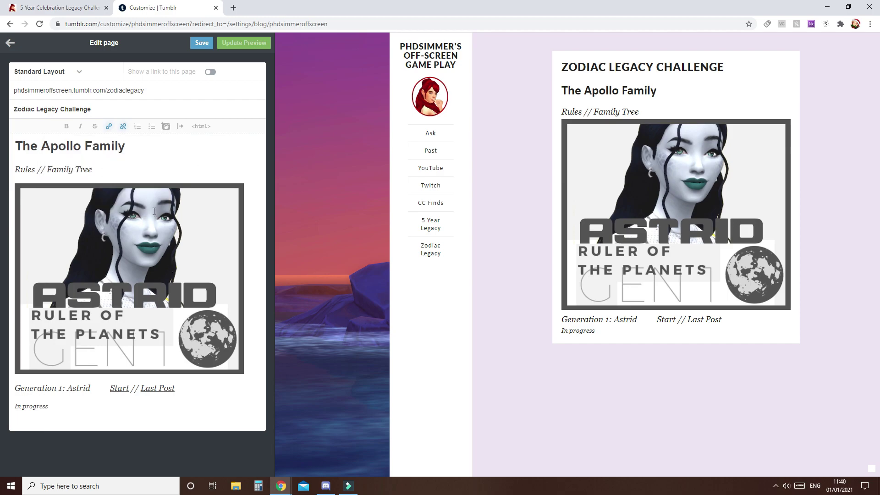
key(Return)
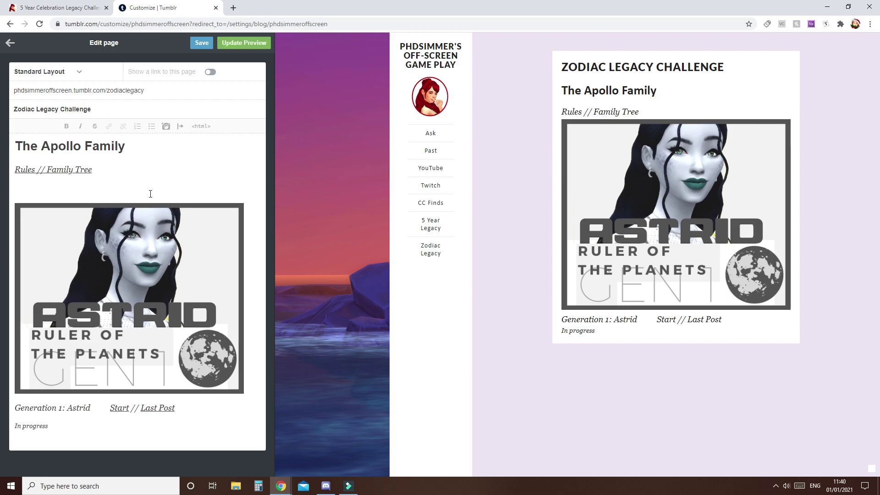
text(Ru)
key(BackSpace)
text(// Family Tree)
Step: Open the link settings for "Family Tree" and "Rules" in the new line, and leave the page editor without saving
drag(99, 189, 48, 191)
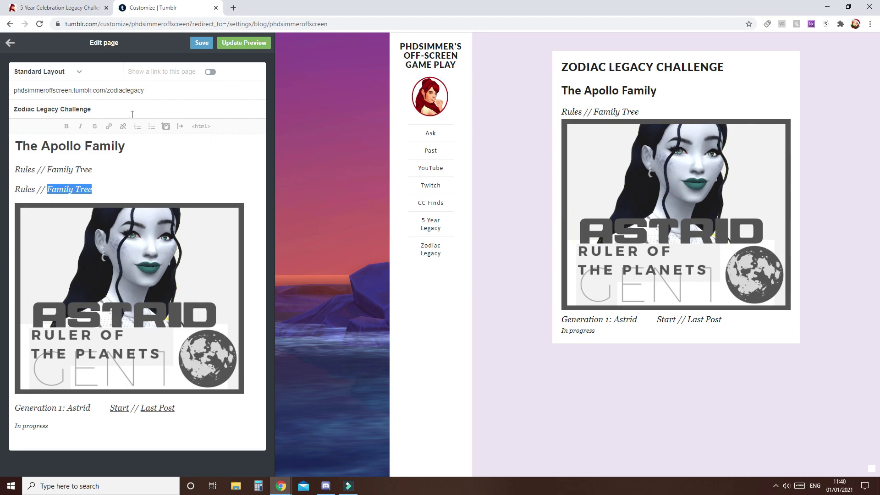
click(108, 126)
click(106, 198)
drag(47, 189, 13, 192)
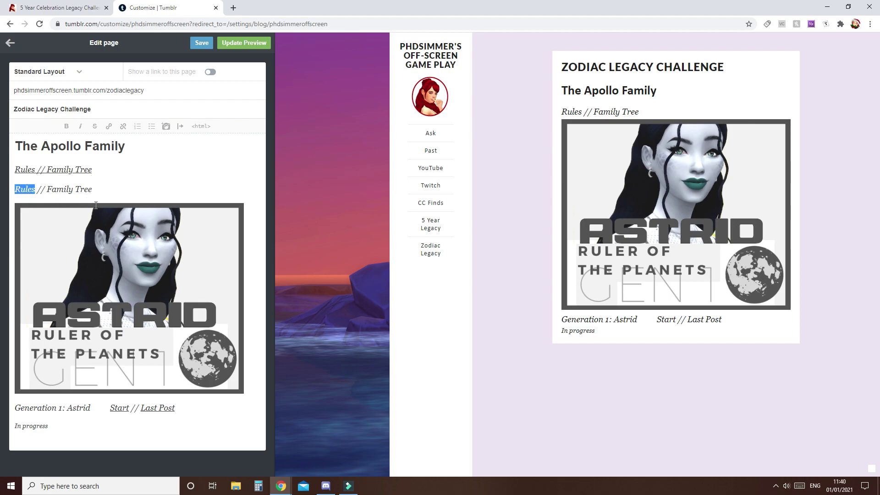
click(109, 126)
click(58, 146)
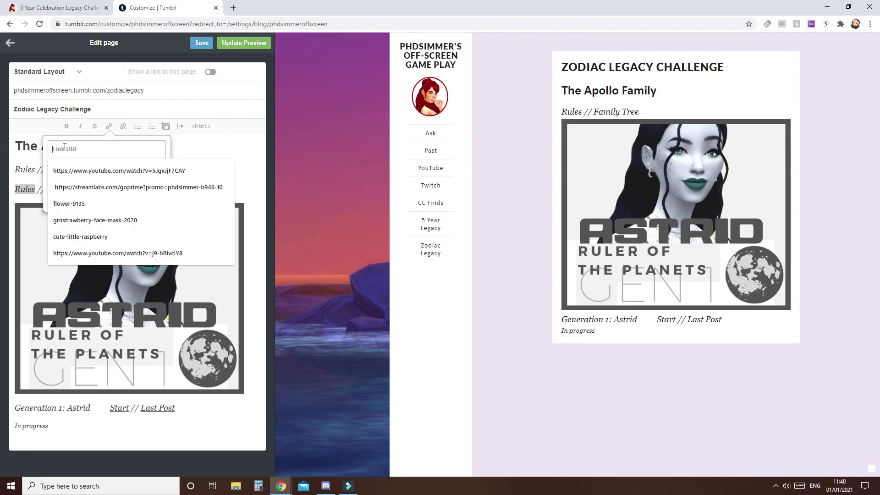
click(182, 152)
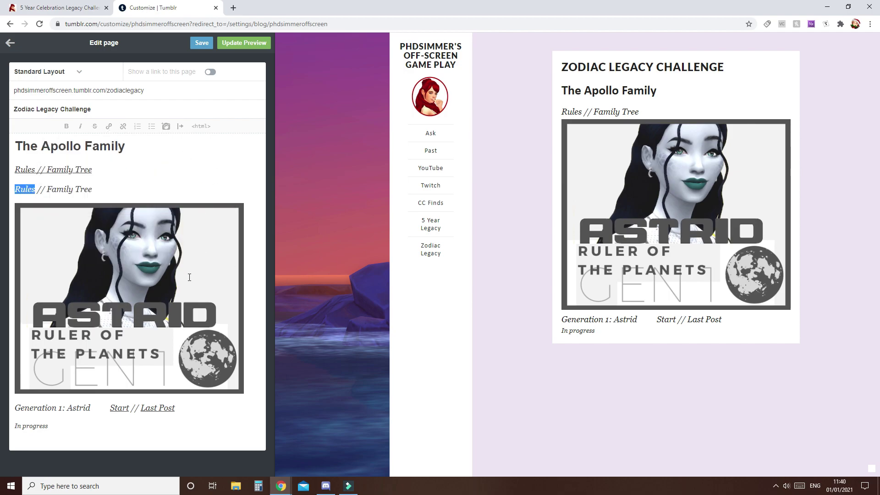
click(216, 8)
click(172, 238)
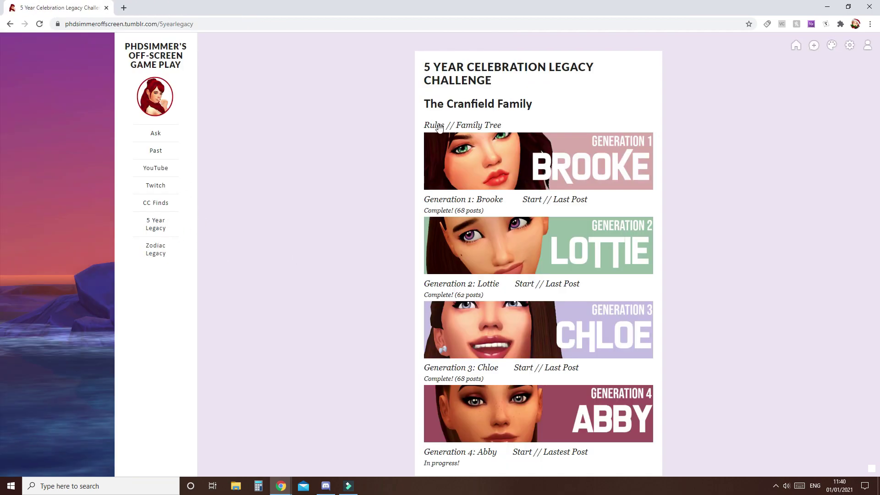
Step: Follow Generation 1 Brooke's Start link and examine Post #1's introduction, challenge heading, generation description, traits and checked task list
click(532, 200)
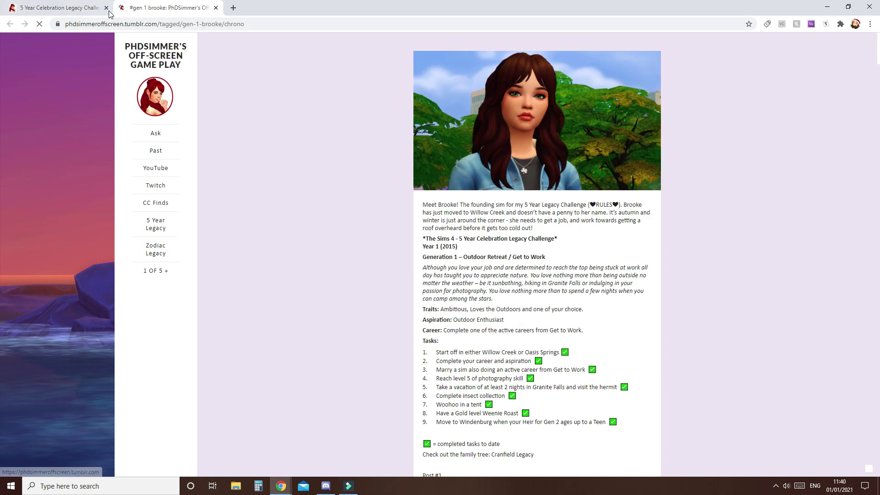
scroll(467, 260, down, 2)
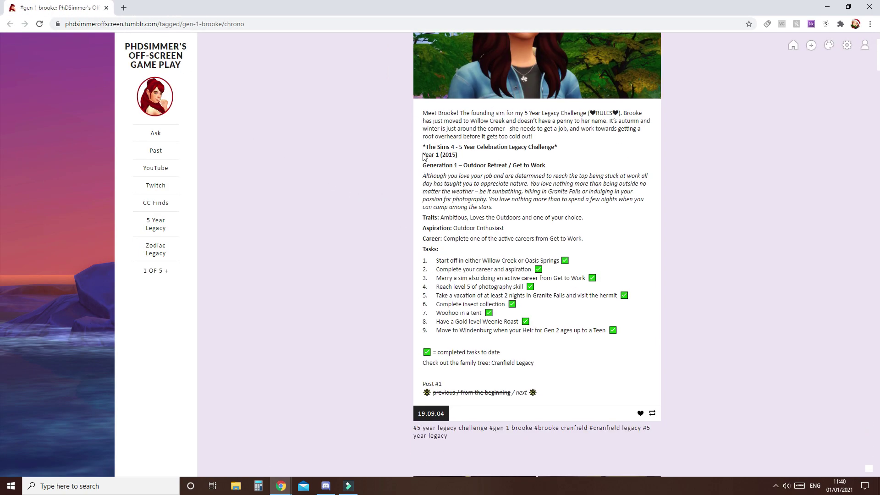
drag(426, 114, 571, 138)
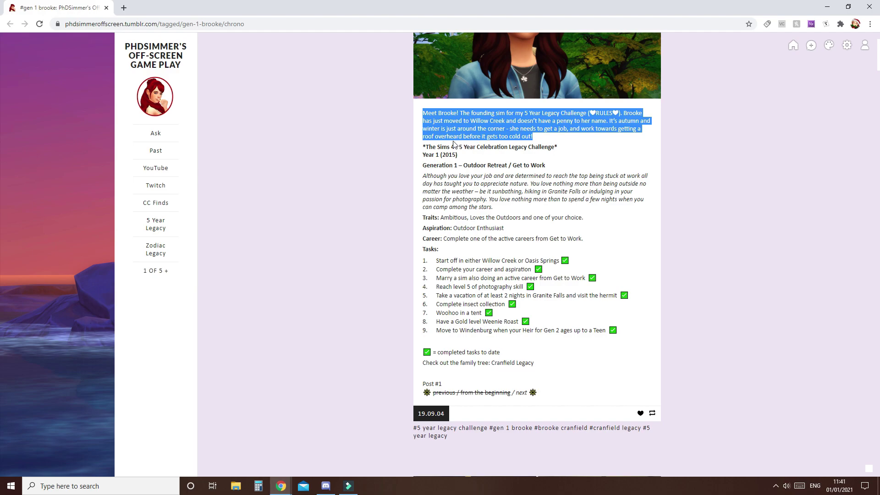
drag(423, 147, 577, 160)
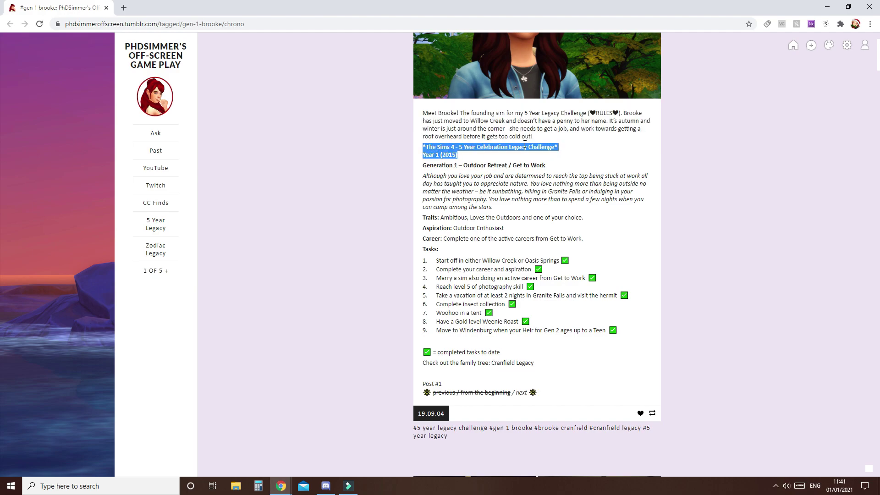
click(446, 177)
drag(423, 166, 575, 170)
drag(423, 176, 654, 339)
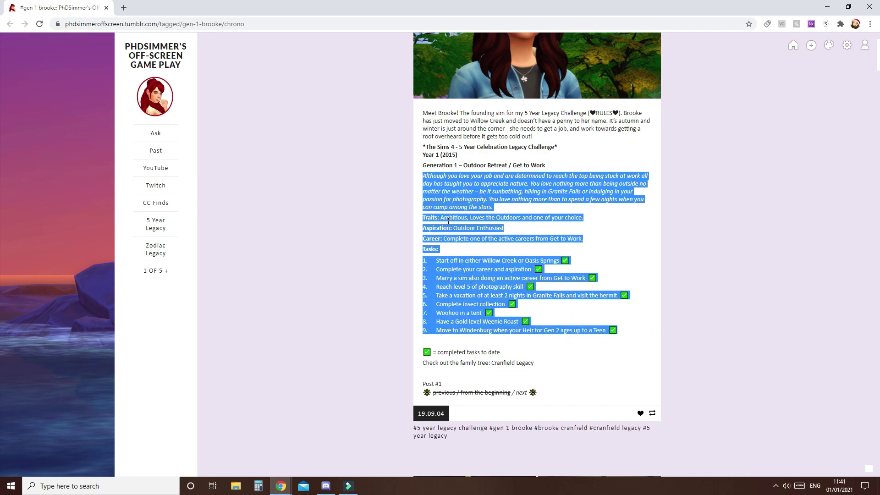
click(568, 258)
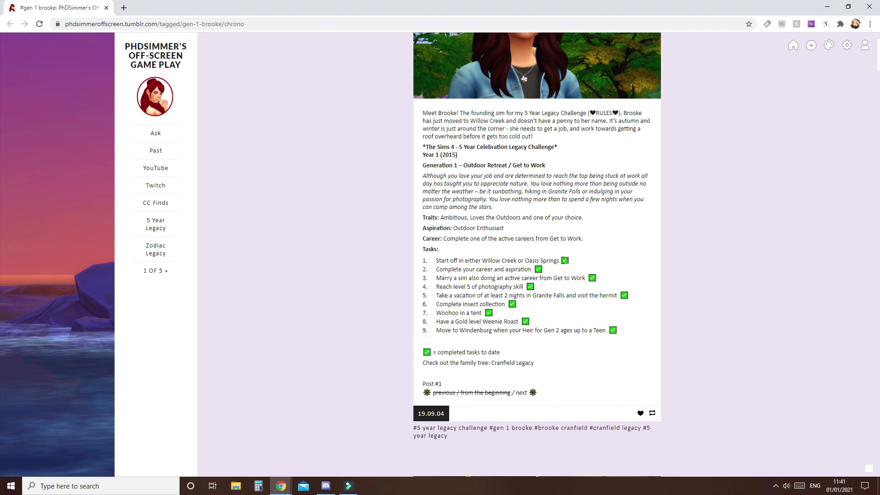
drag(573, 263, 532, 274)
click(571, 303)
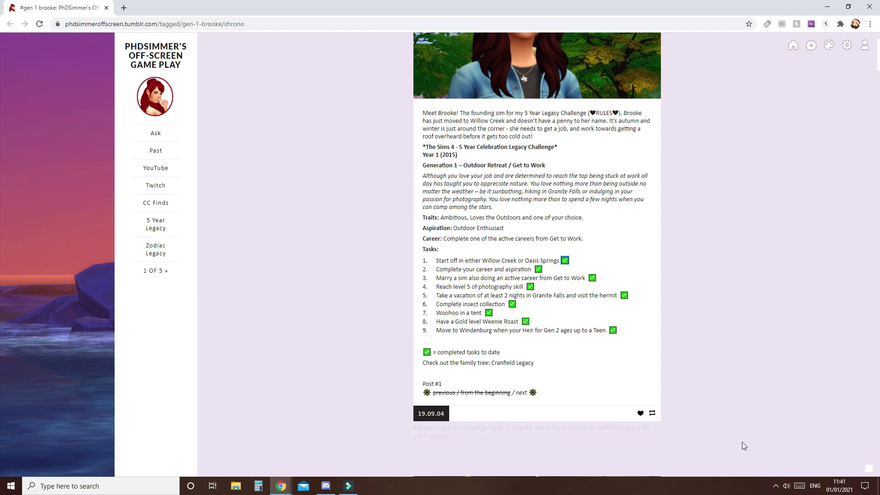
Step: Bring up the touch keyboard, view its emoji set, return it to letters and close it
click(799, 486)
click(332, 480)
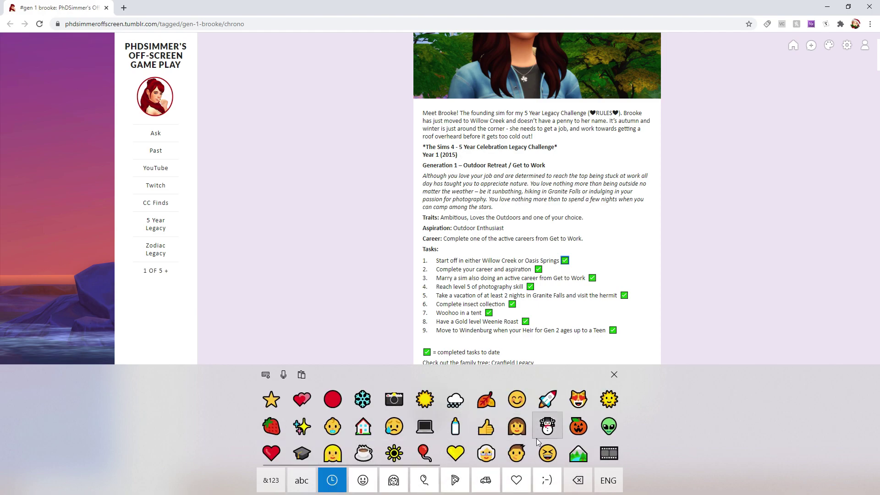
click(455, 481)
click(295, 480)
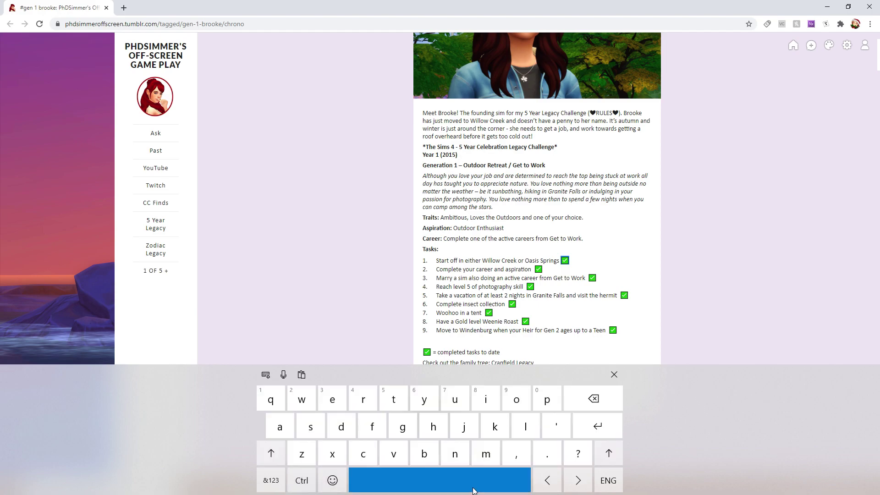
click(472, 481)
click(614, 374)
Step: Review Brooke's Post #1 from its picture down to the previous and next post links
scroll(417, 348, up, 5)
scroll(417, 348, up, 4)
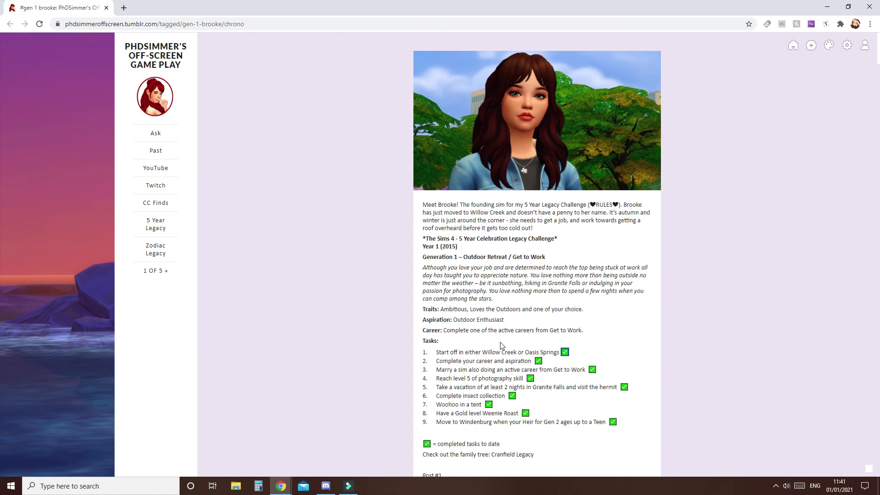
scroll(512, 347, down, 1)
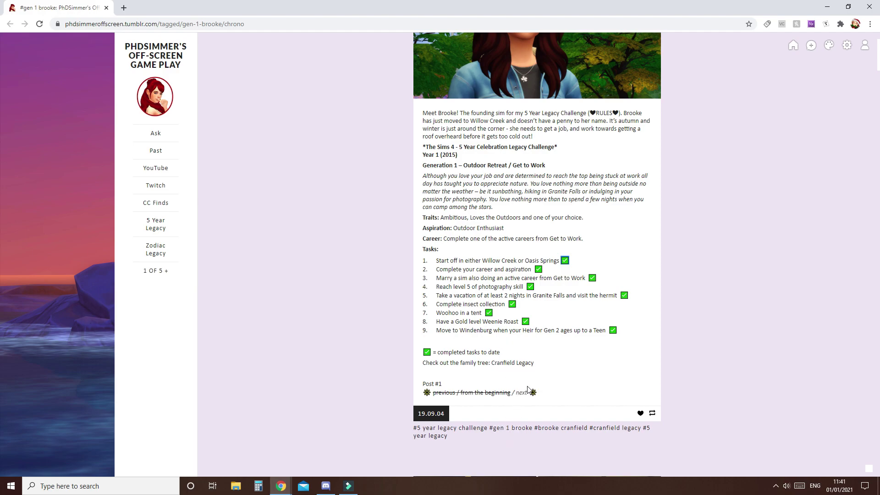
Step: Return to the 5 Year Legacy page, reopen Generation 1 Brooke's Start posts and look over Post #1's ending and tags
click(155, 224)
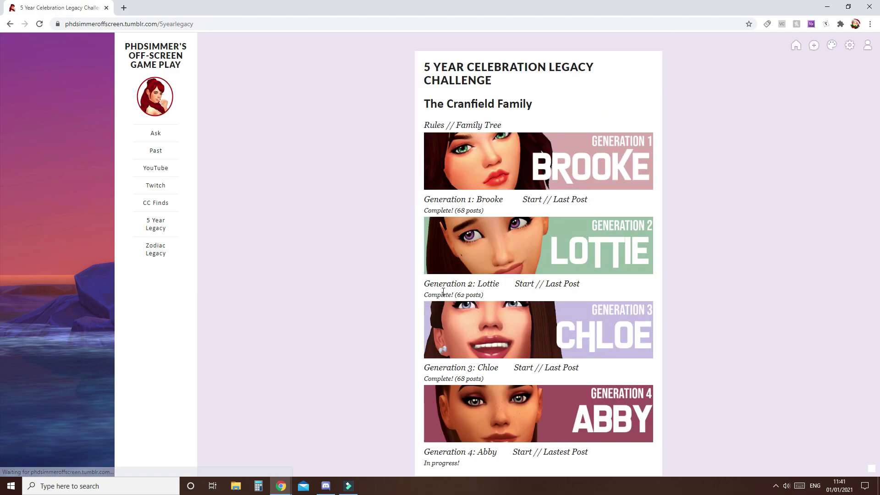
click(525, 200)
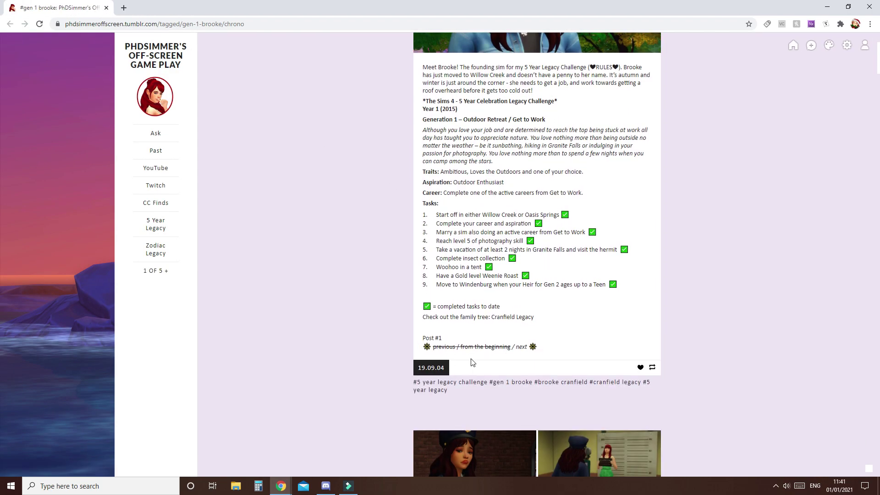
scroll(735, 174, up, 3)
scroll(596, 275, down, 4)
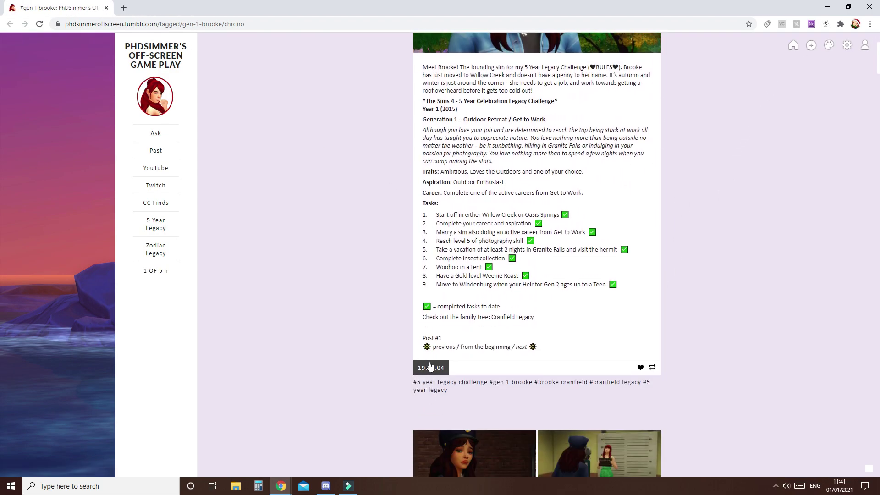
Step: Open Brooke's Post #1 on its own page, close the tagged-posts page and open the post for editing
click(473, 367)
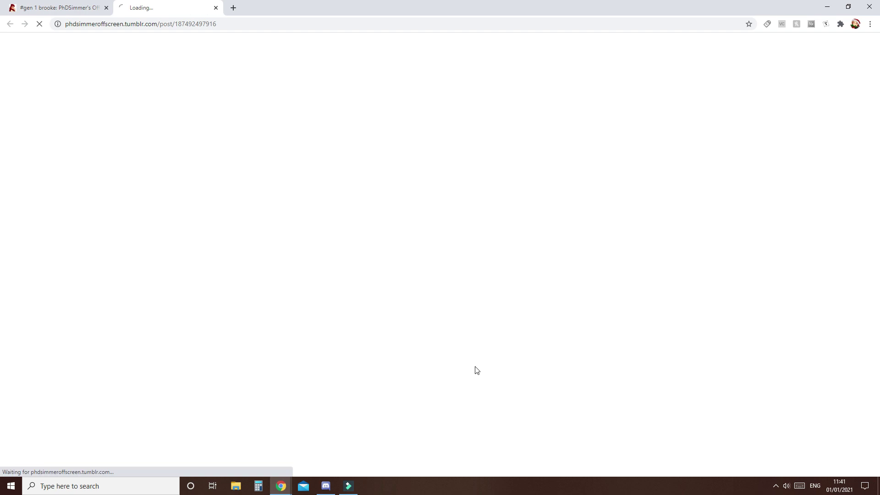
click(106, 8)
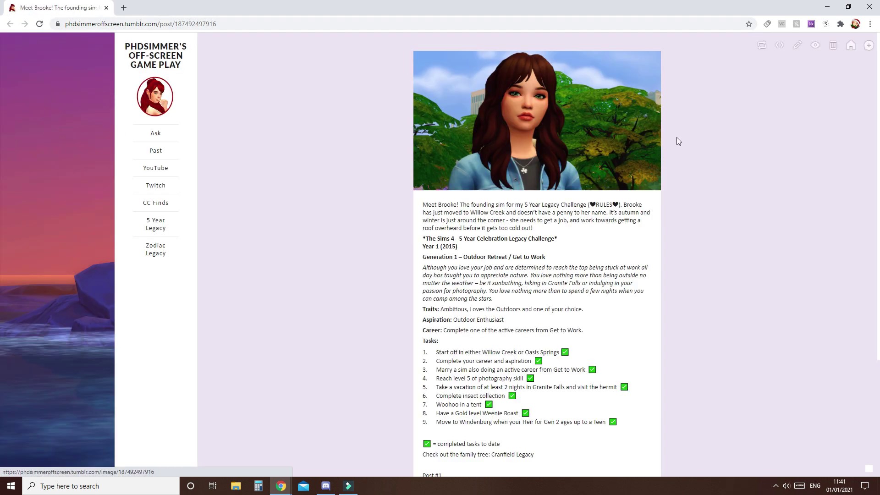
click(793, 45)
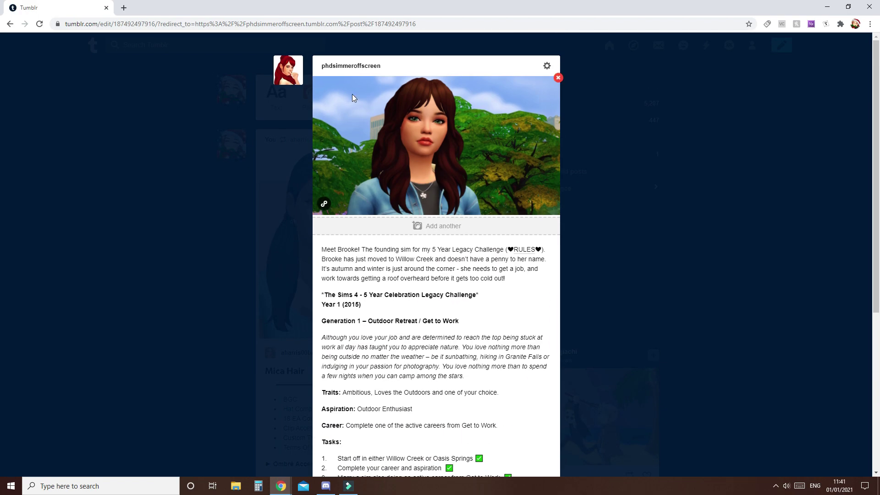
scroll(369, 148, down, 5)
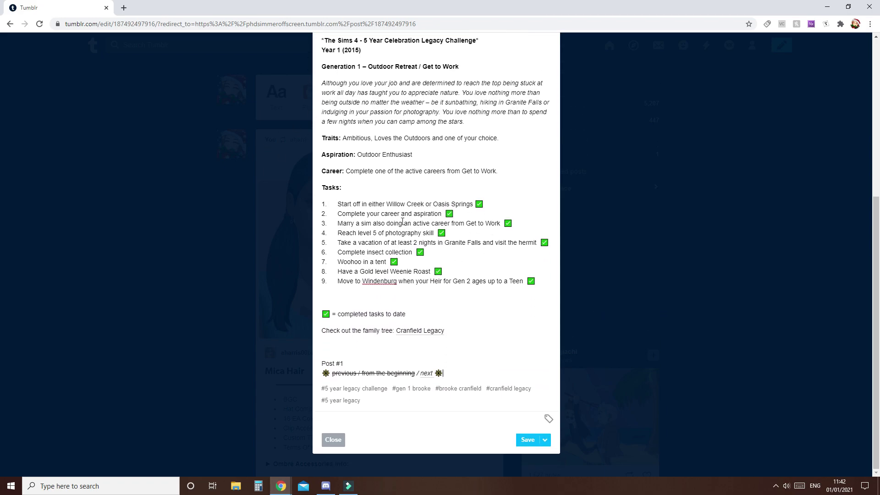
Step: Add a line below the existing navigation line with a star emoji and "previous / from the beginning / next"
double_click(449, 270)
click(496, 369)
key(Return)
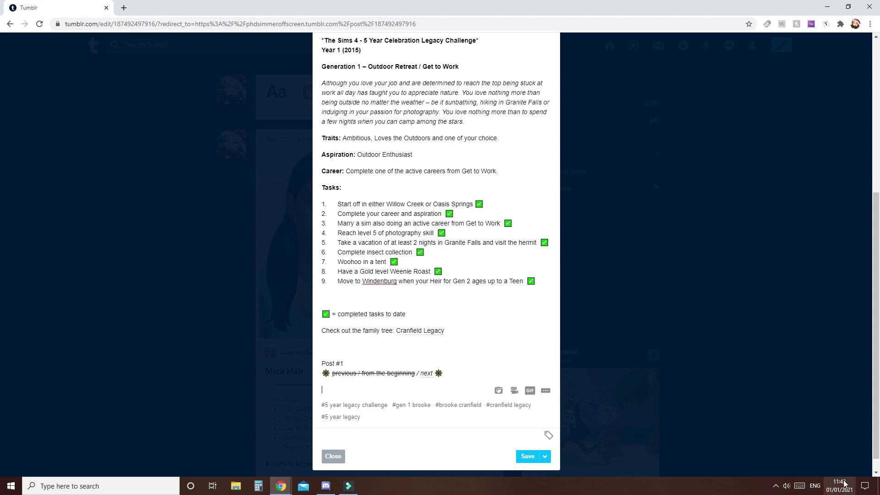
click(799, 486)
click(333, 481)
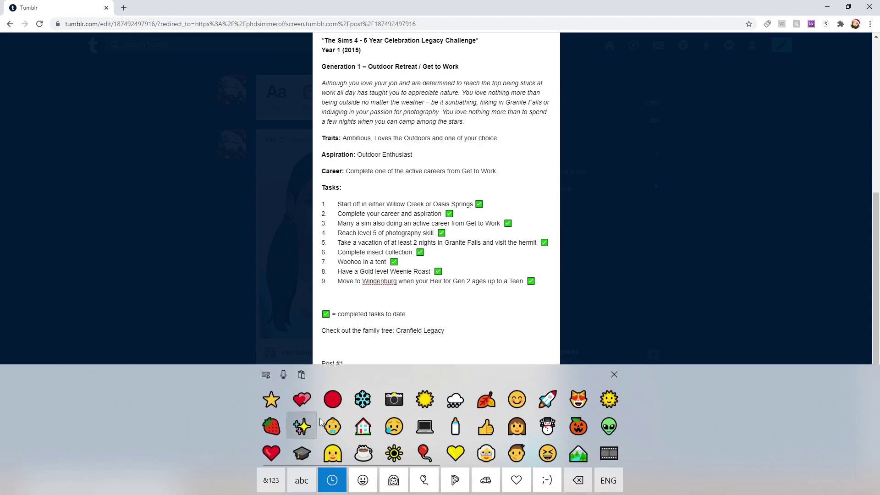
click(614, 374)
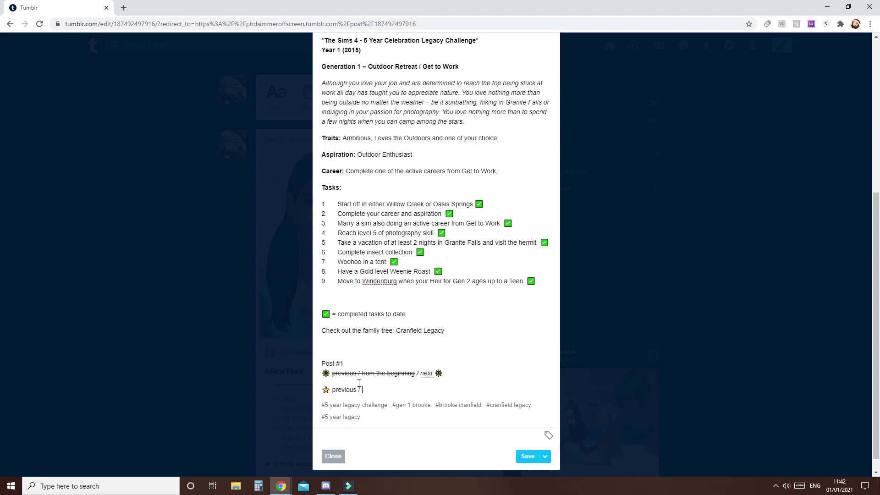
text(the beginning / next)
Step: Copy the star emoji from the start of the new navigation line to its end
drag(330, 389, 323, 390)
key(ctrl+c)
key(End)
key(ctrl+v)
key(BackSpace)
Step: Try adding a link to "previous" in the star line and mark "from the beginning" and "next" as further link texts
double_click(341, 391)
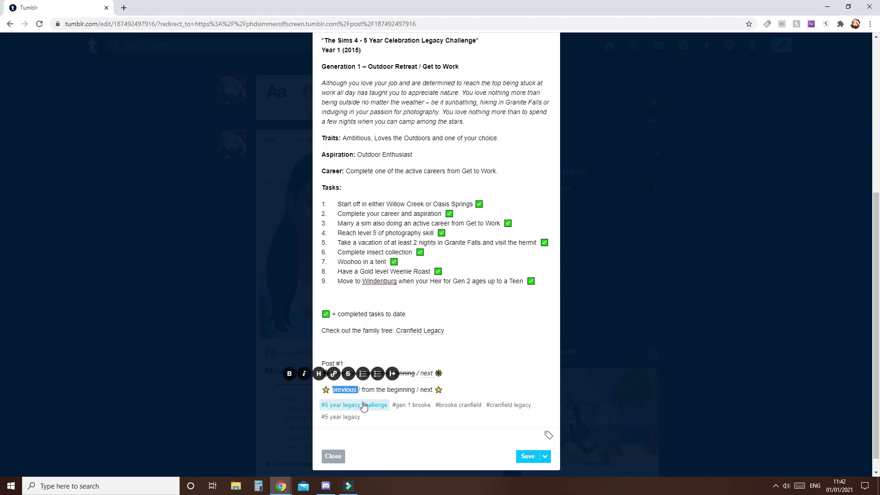
click(343, 389)
double_click(343, 389)
click(349, 372)
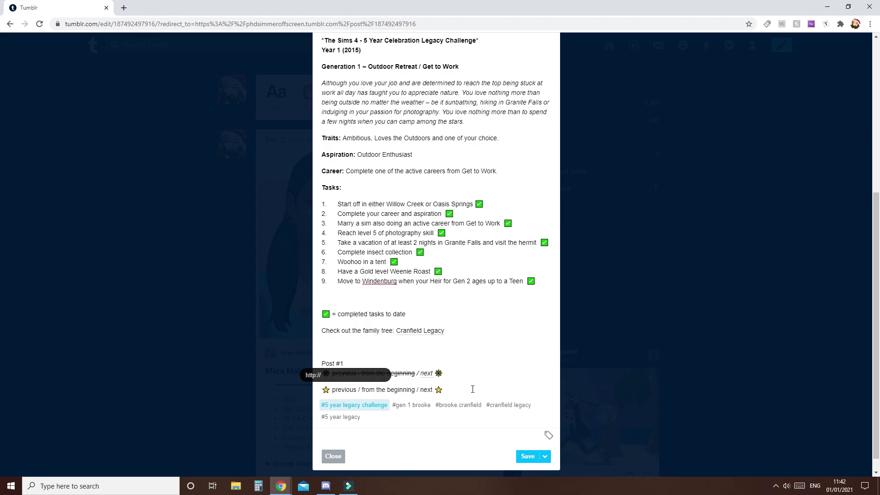
click(388, 389)
drag(413, 389, 361, 391)
drag(433, 390, 420, 390)
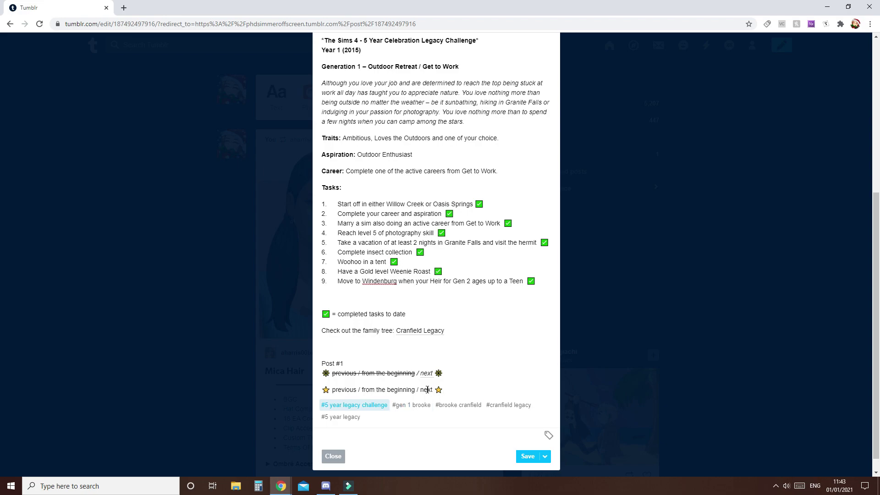
Step: Strike through "previous / from the beginning" in the star line and add "(coming soon!)" at its end
click(462, 393)
drag(333, 390, 415, 390)
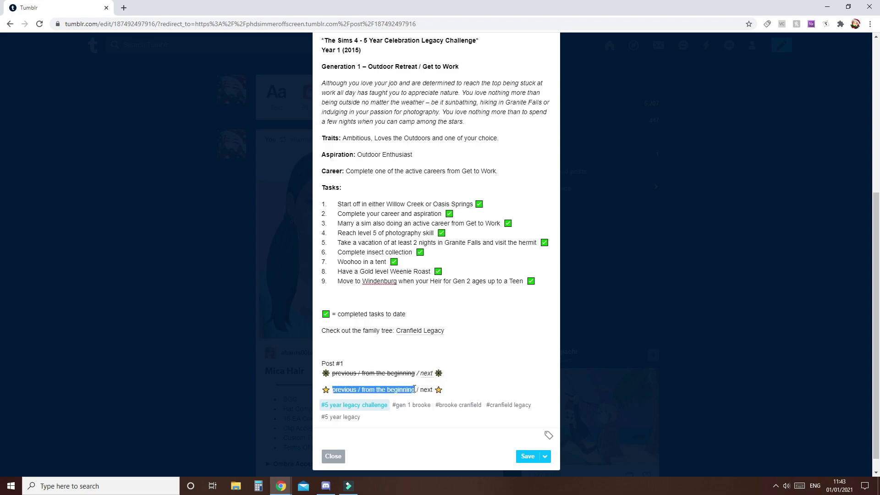
key(End)
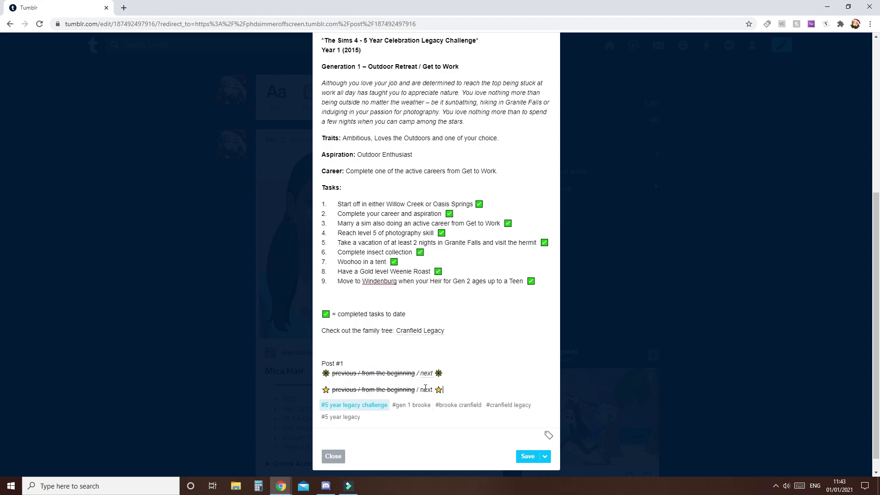
text((coming soon!))
double_click(426, 389)
click(499, 395)
triple_click(483, 392)
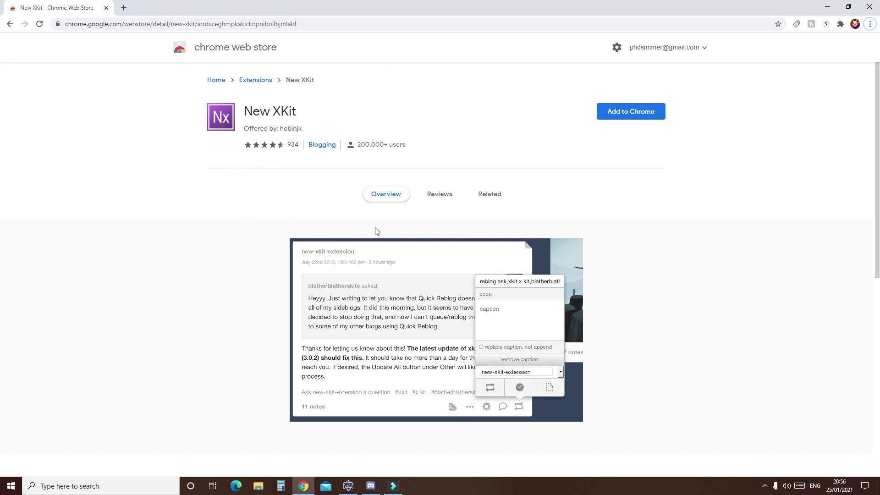
Step: Add the New XKit extension to Chrome, then open the Tumblr dashboard and refresh it to start XKit
click(639, 120)
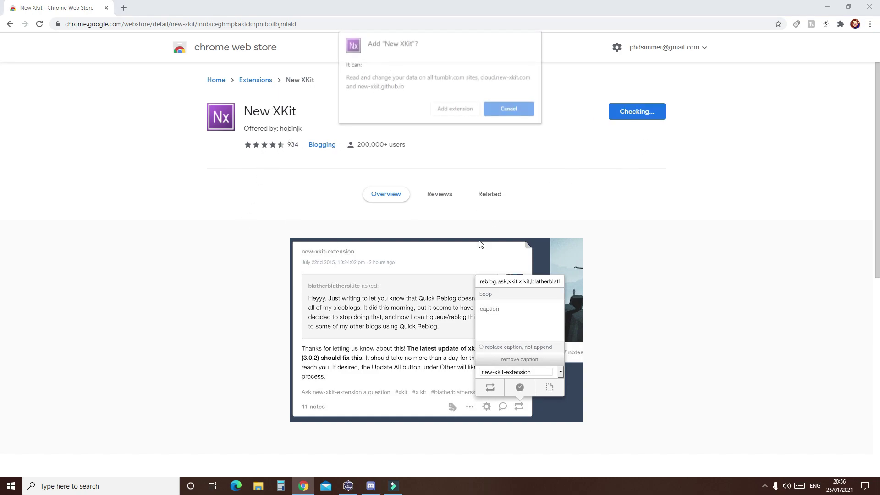
click(465, 108)
click(124, 7)
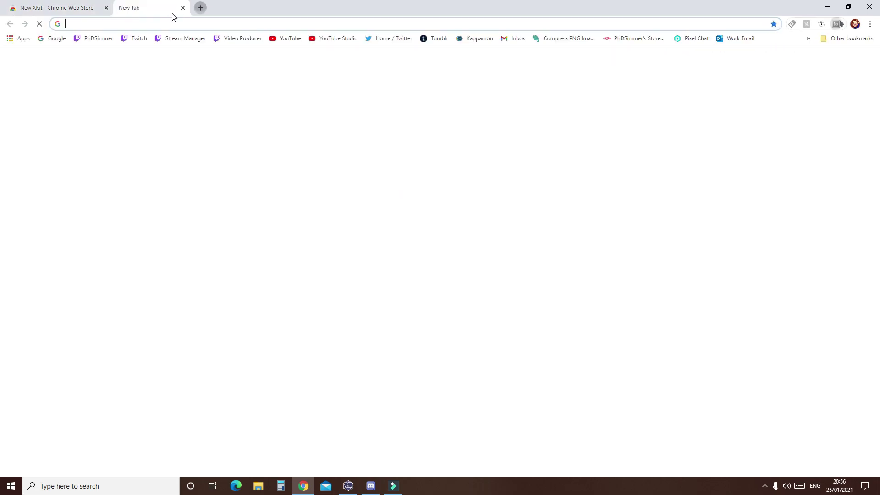
click(434, 38)
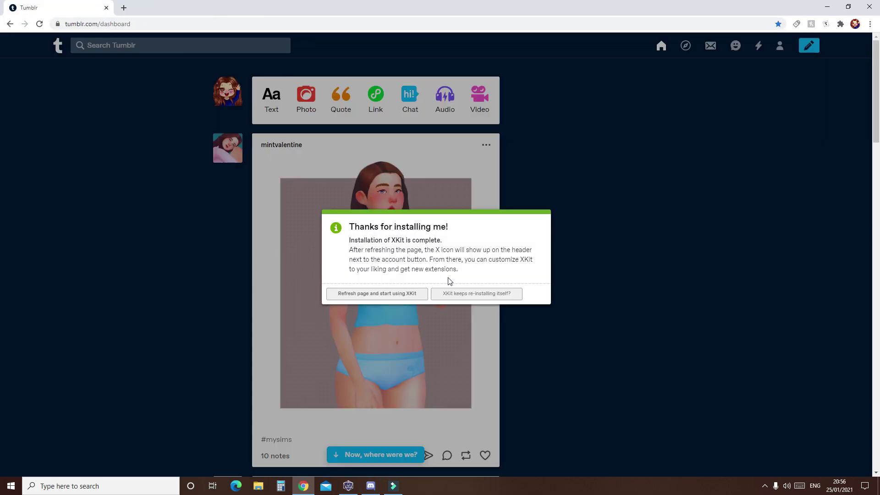
click(391, 294)
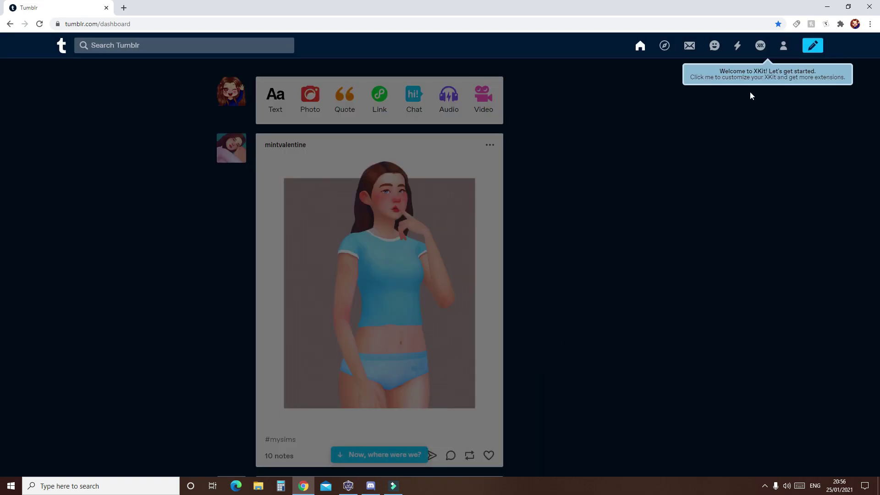
Step: Open the XKit control panel and cancel its introductory tour
click(761, 47)
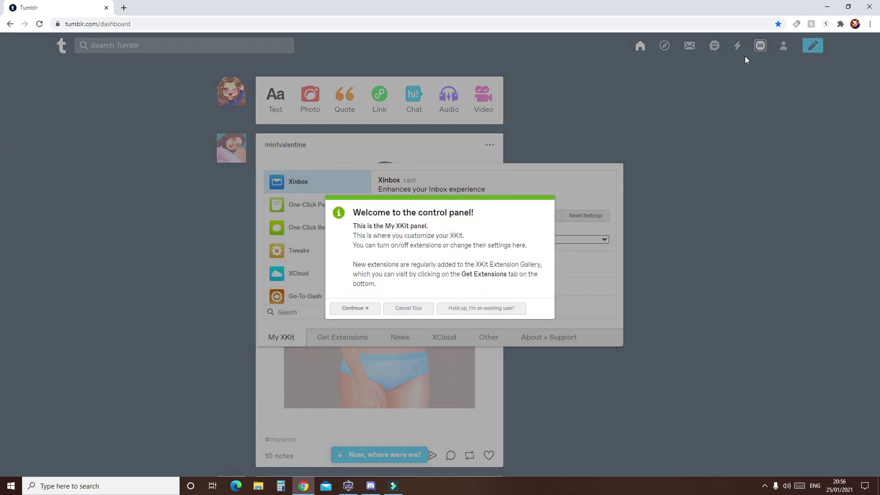
click(409, 309)
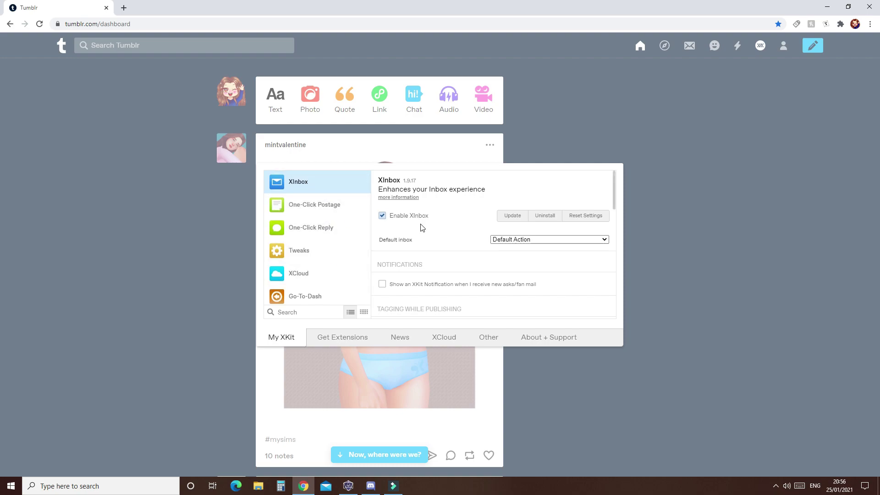
scroll(338, 287, down, 1)
Step: Find Quick Tags in the XKit extension gallery and install it
click(351, 339)
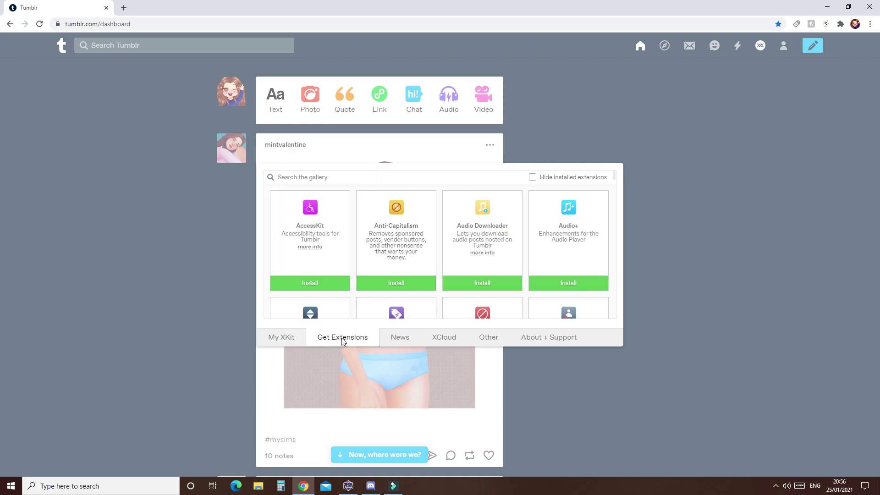
scroll(444, 262, down, 2)
scroll(444, 262, down, 10)
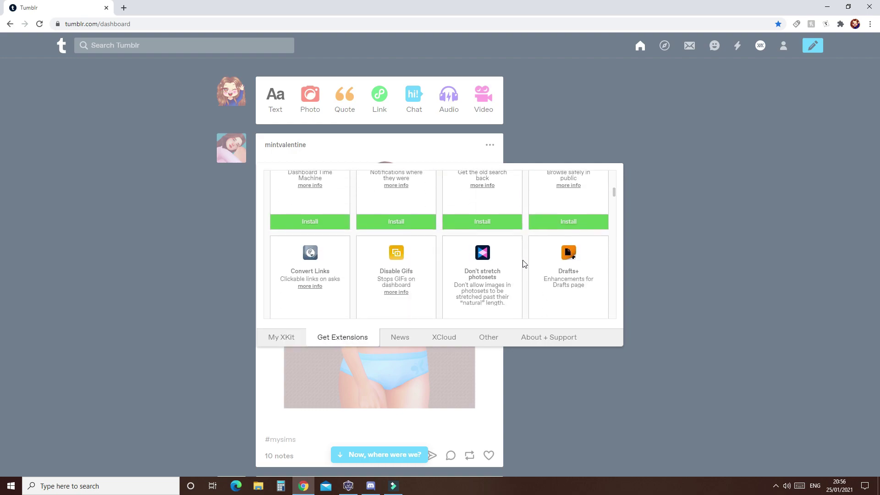
scroll(525, 265, down, 10)
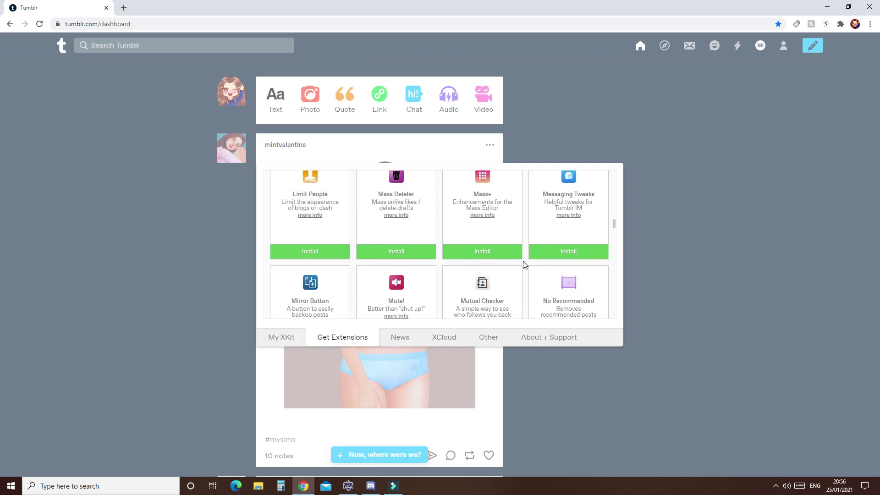
scroll(525, 265, down, 6)
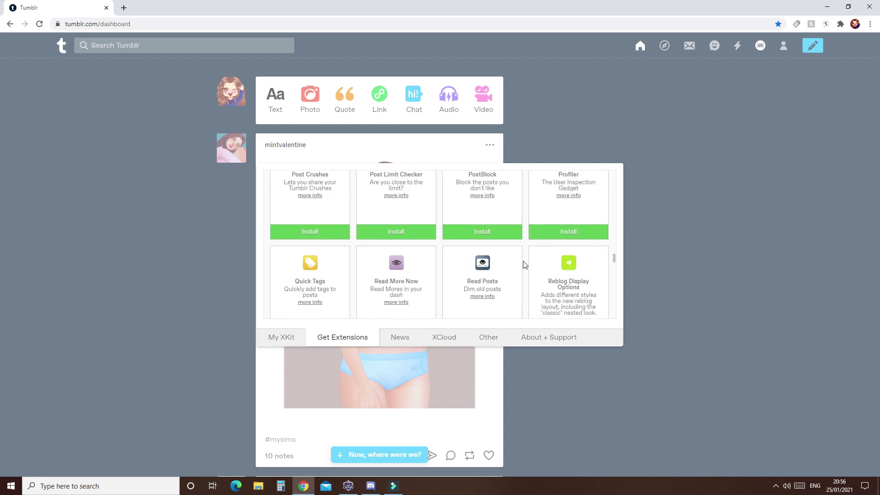
click(311, 299)
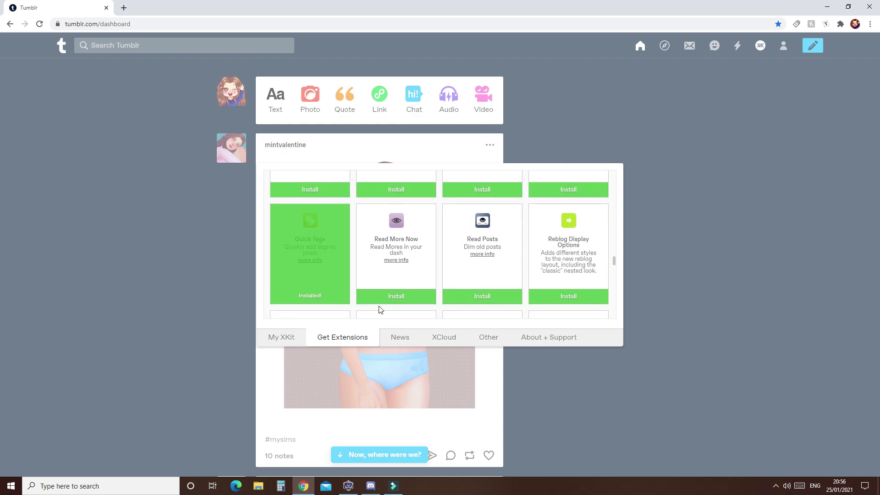
scroll(370, 272, down, 2)
Step: Open the Quick Tags settings among the installed XKit extensions and examine its options down to the tag bundles
click(281, 337)
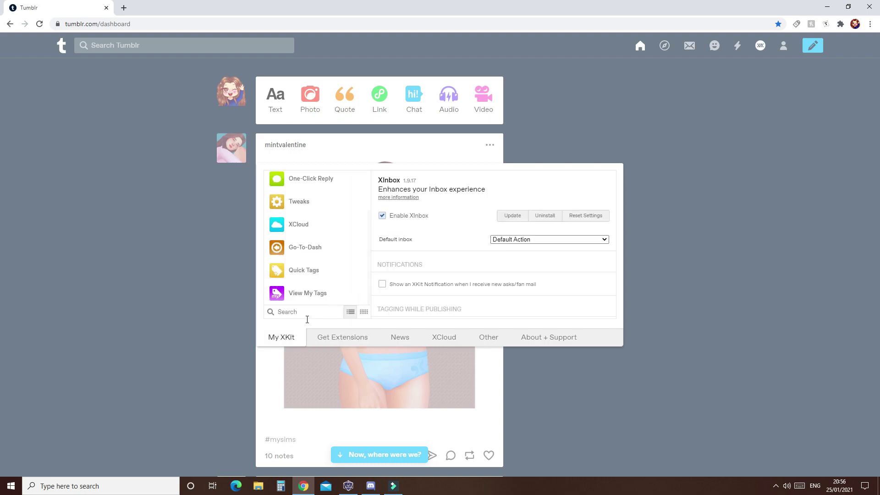
click(330, 339)
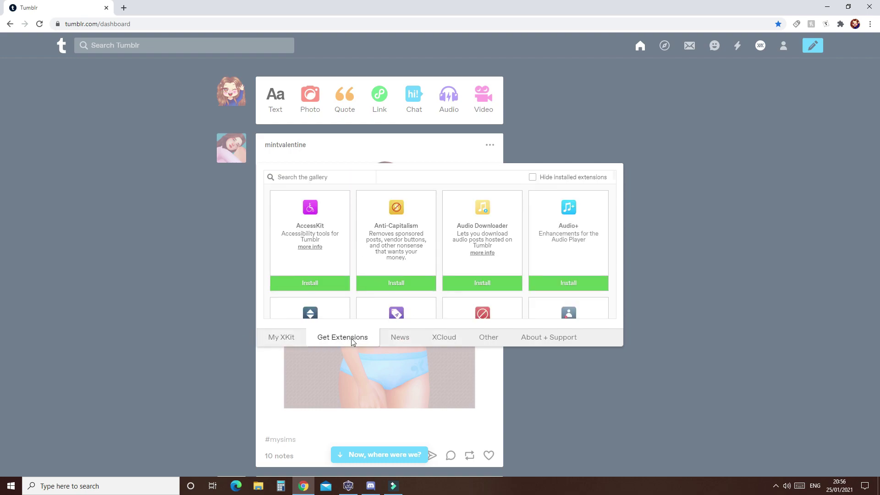
click(290, 341)
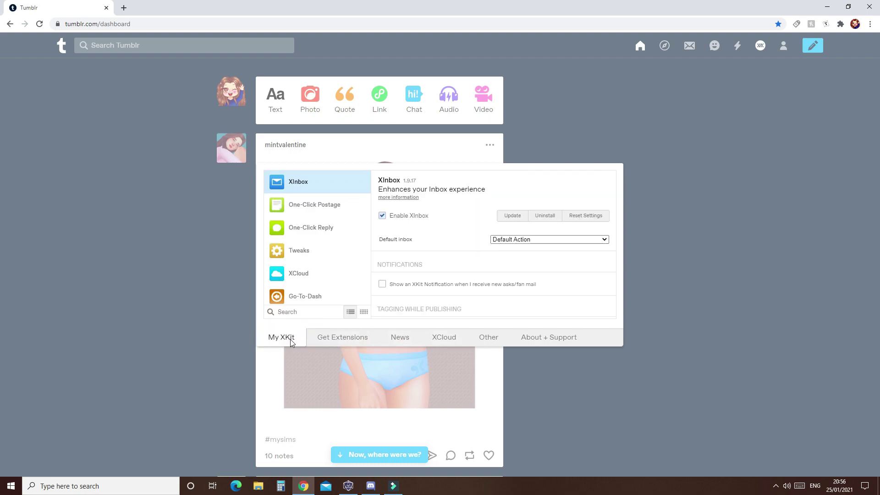
scroll(303, 272, down, 2)
click(297, 269)
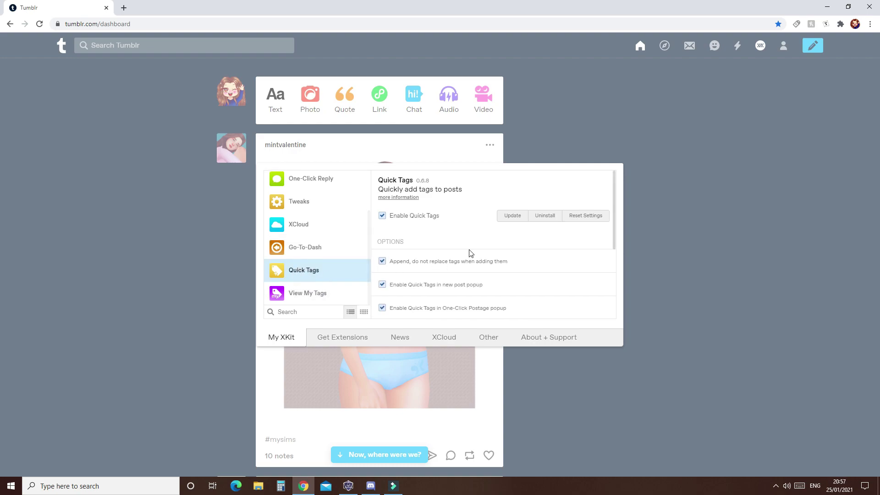
scroll(472, 265, down, 3)
scroll(406, 247, up, 2)
scroll(405, 248, down, 3)
scroll(413, 218, up, 4)
scroll(413, 227, down, 2)
scroll(390, 211, up, 2)
scroll(437, 223, down, 2)
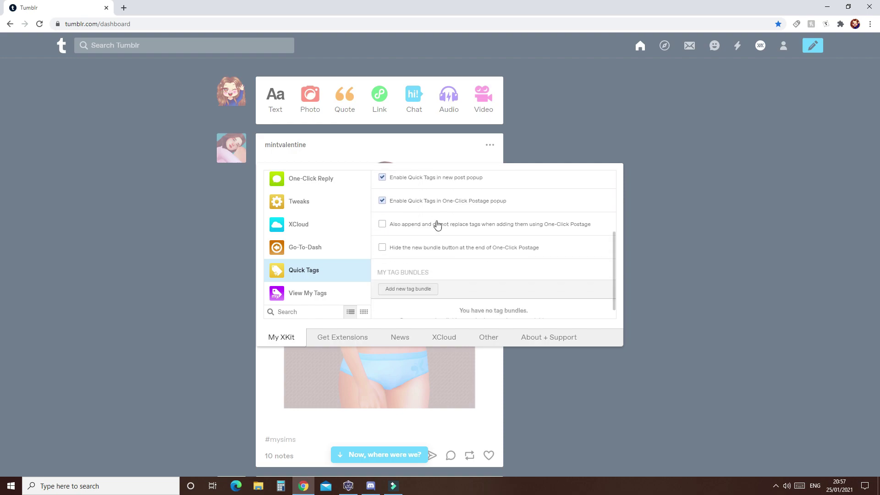
Step: Start a new Quick Tags bundle with the title "NSB Mint"
click(412, 280)
click(389, 245)
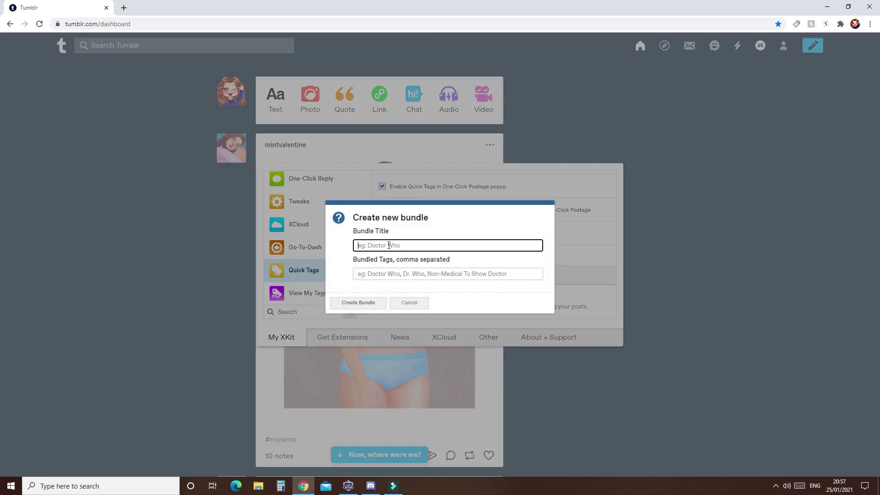
text(Gewn)
key(BackSpace)
text(Mni)
key(BackSpace)
key(BackSpace)
key(BackSpace)
text(NSB)
Step: Create the bundle with tags Gen 1 Mint, Gen 1 Sally, Not So Berry Challenge, Legacy Challenge, Sims 4 Legacy, Rose Legacy and close XKit
click(372, 274)
text(Gen 1 Mint, Gen 1 Sally,)
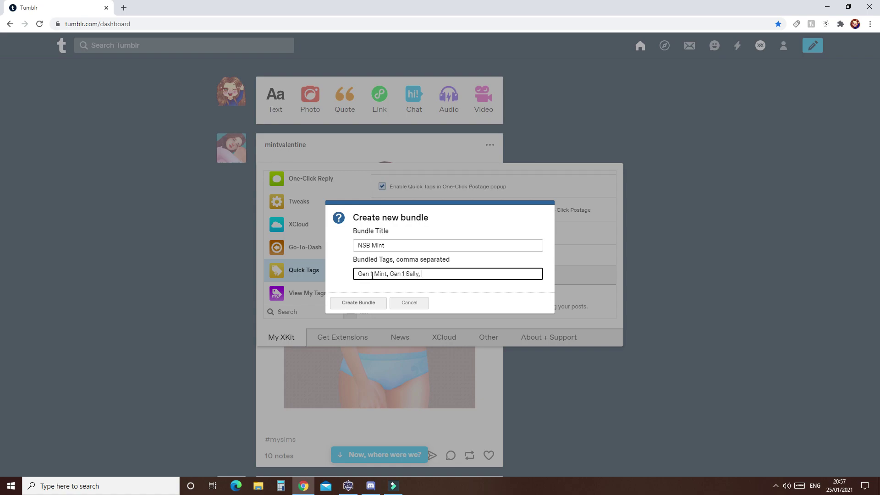
text(Berry Challenge, Legacy Challenge, Sims 4 Legacy,)
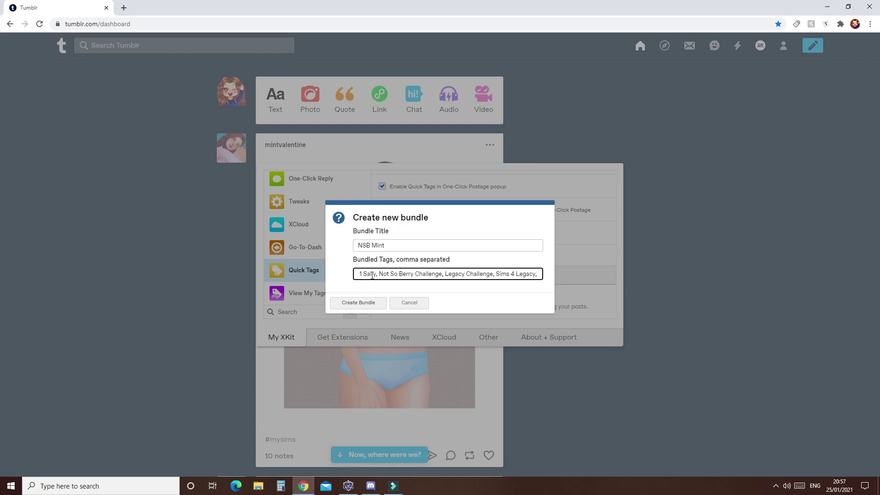
text(Rose Legacy)
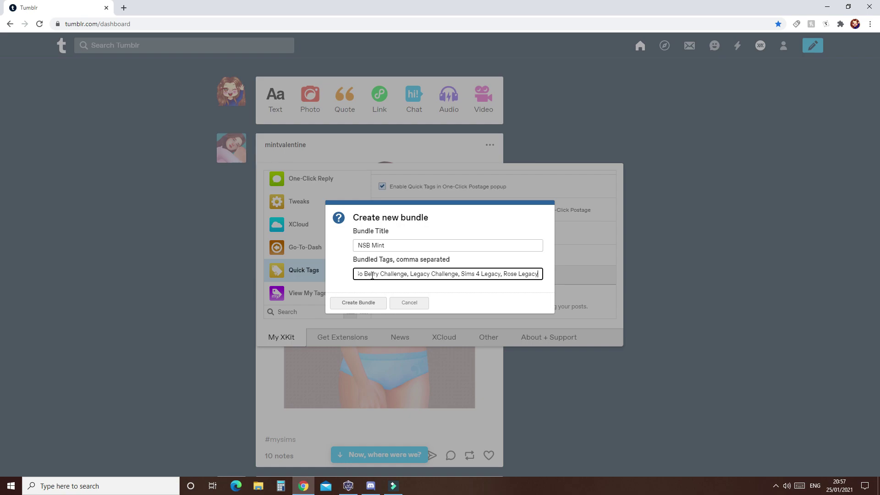
click(358, 303)
scroll(413, 275, down, 3)
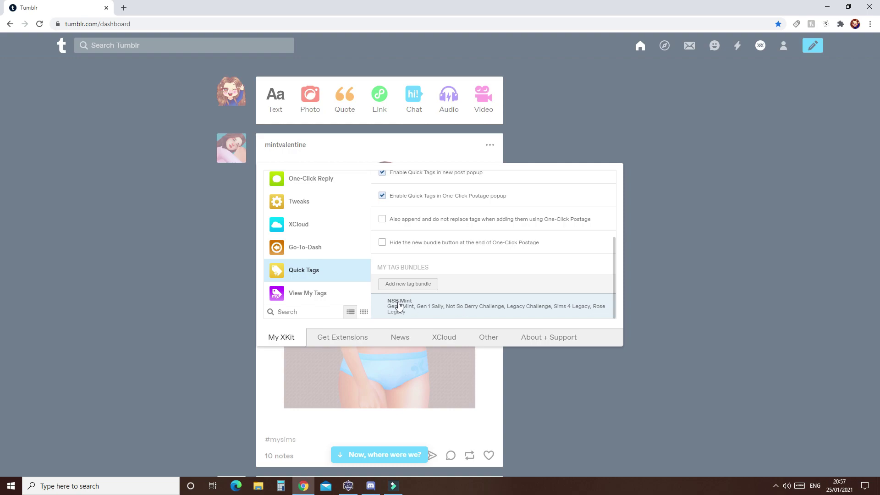
click(658, 281)
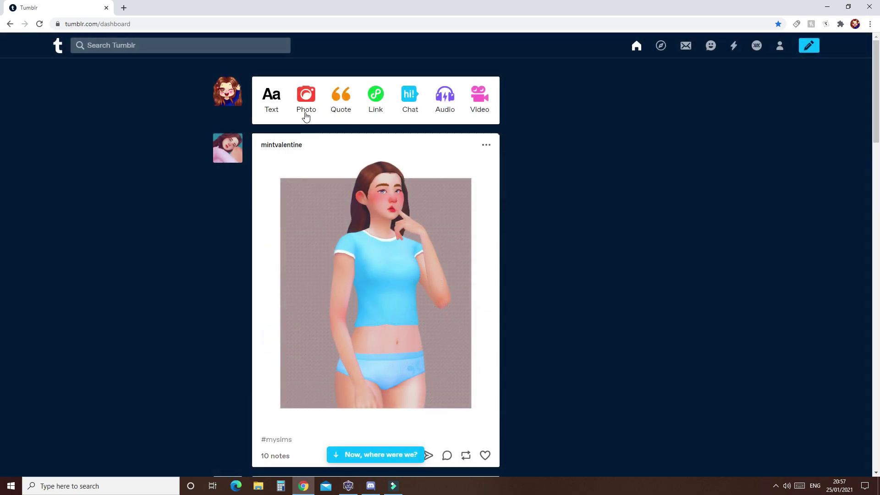
Step: Start a new photo post with the red-haired Sim portrait and open its Quick Tags bundle list
click(305, 114)
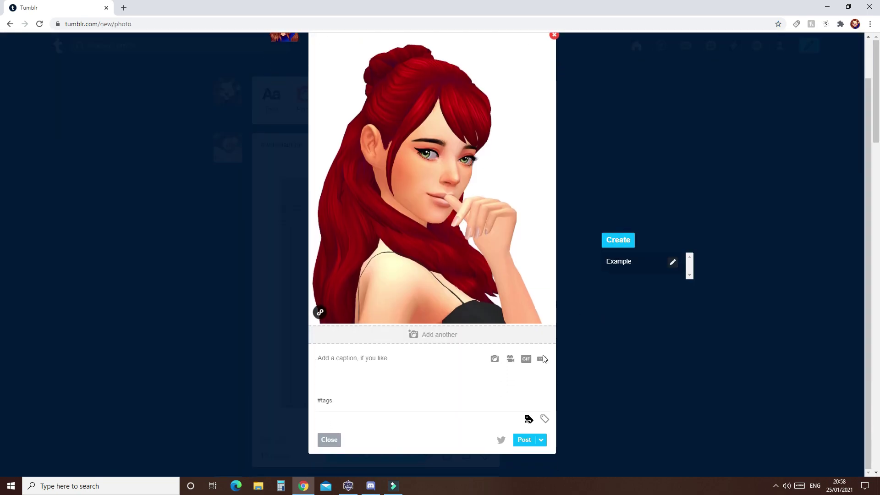
click(546, 424)
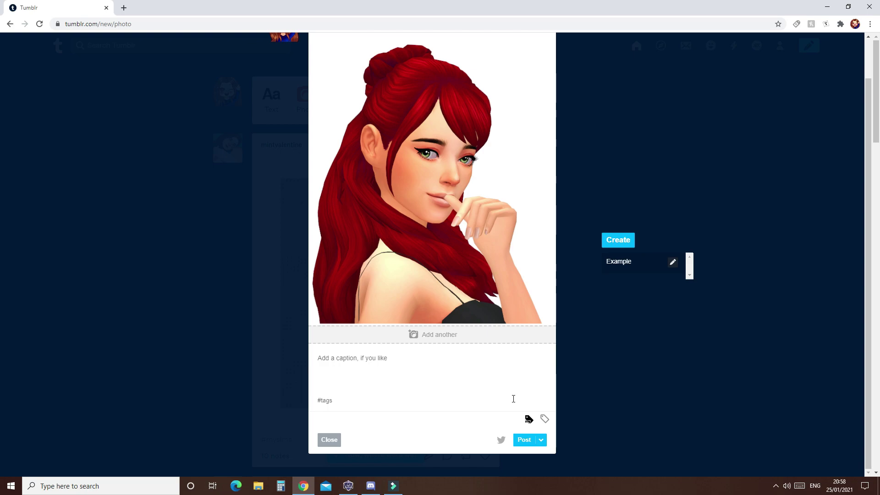
click(529, 418)
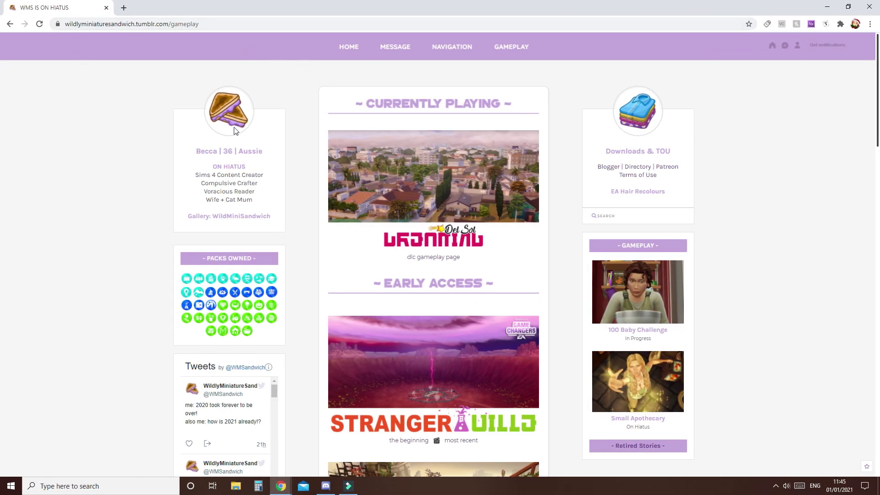
Step: Look through the wildlyminiaturesandwich gameplay page down to the On Hiatus section and open the Not So Berry challenge page
scroll(367, 211, down, 10)
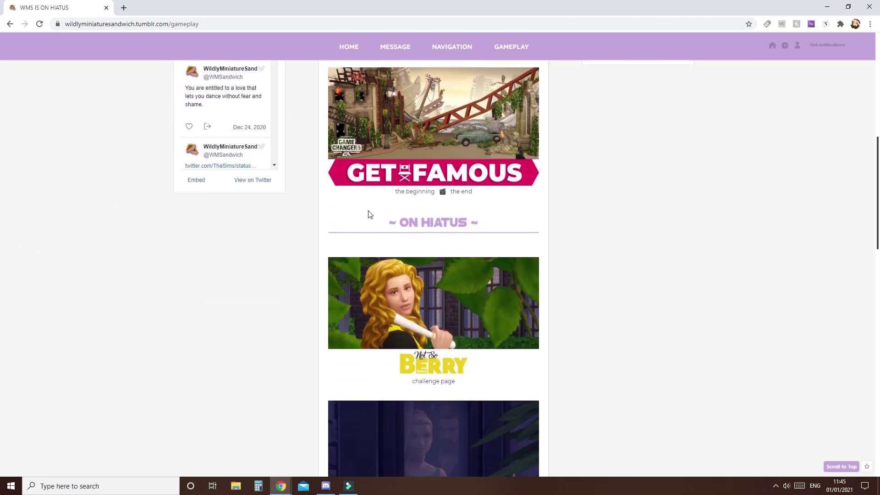
scroll(391, 232, down, 2)
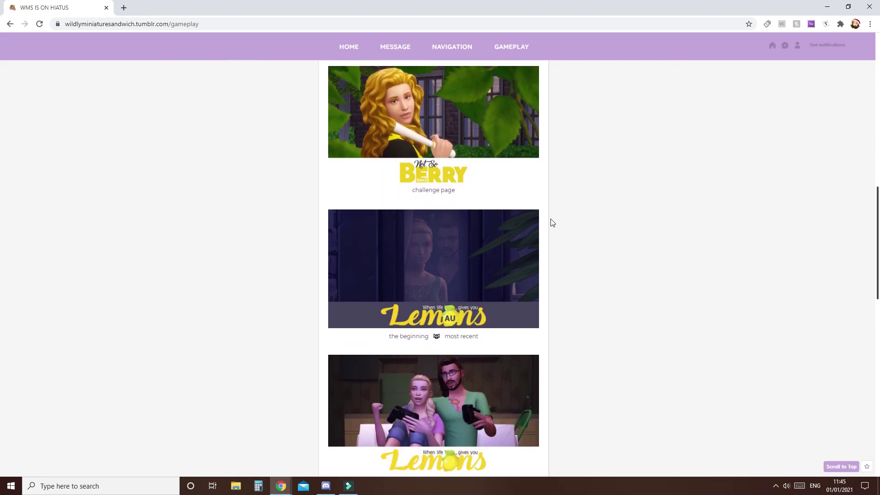
scroll(459, 201, up, 1)
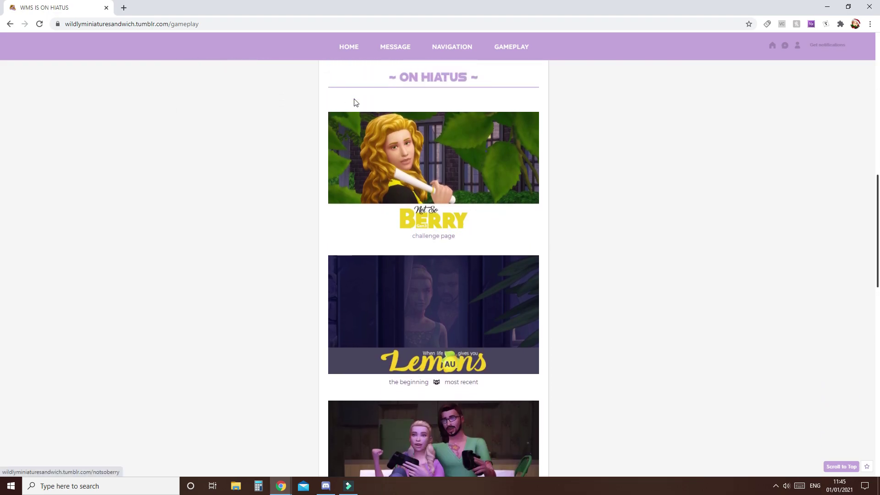
click(433, 236)
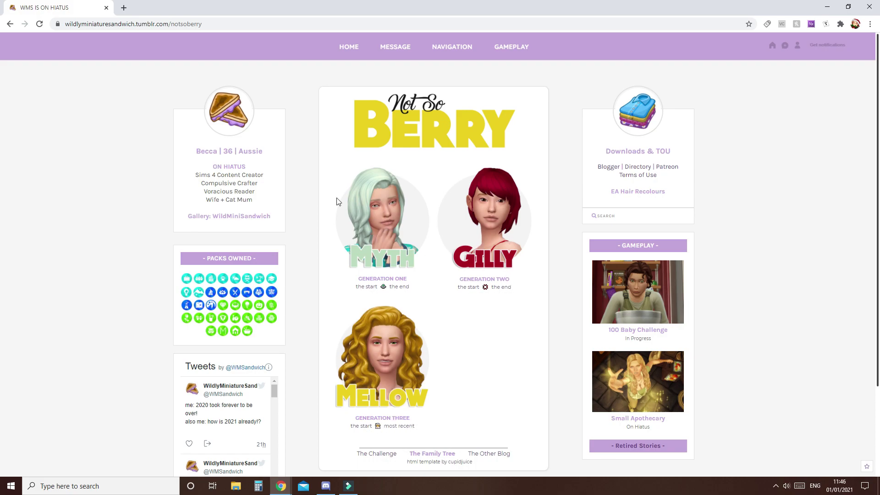
Step: Open the start and end links of Generation One in separate new tabs
right_click(365, 287)
click(394, 294)
right_click(406, 291)
click(408, 295)
Step: Compare the addresses of the two opened NSB:G1 tag pages, the chronological one and the one without /chrono
click(156, 7)
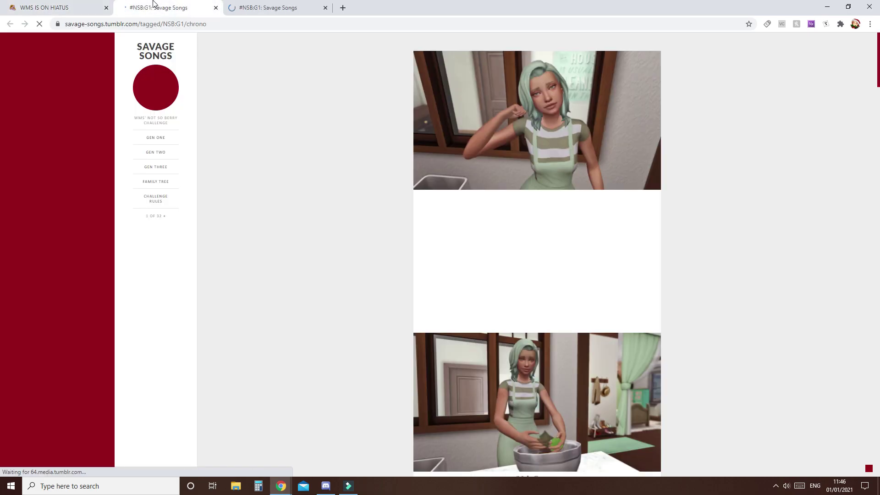
click(173, 24)
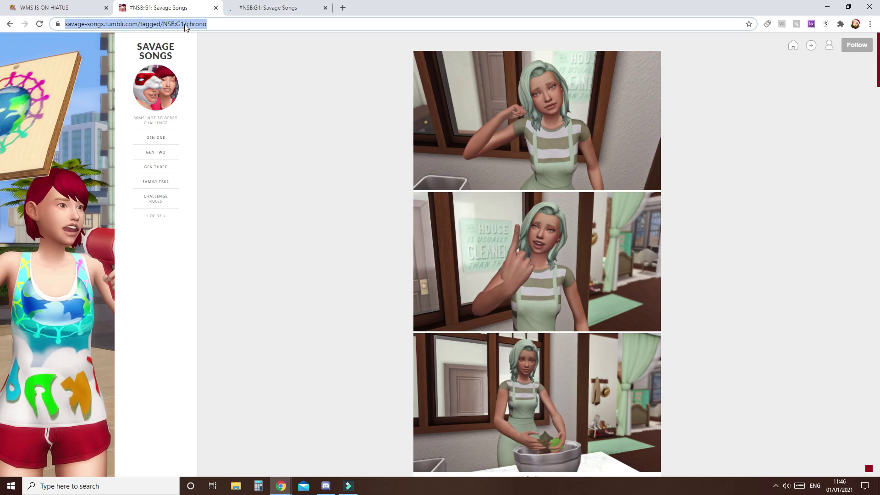
click(266, 10)
click(186, 23)
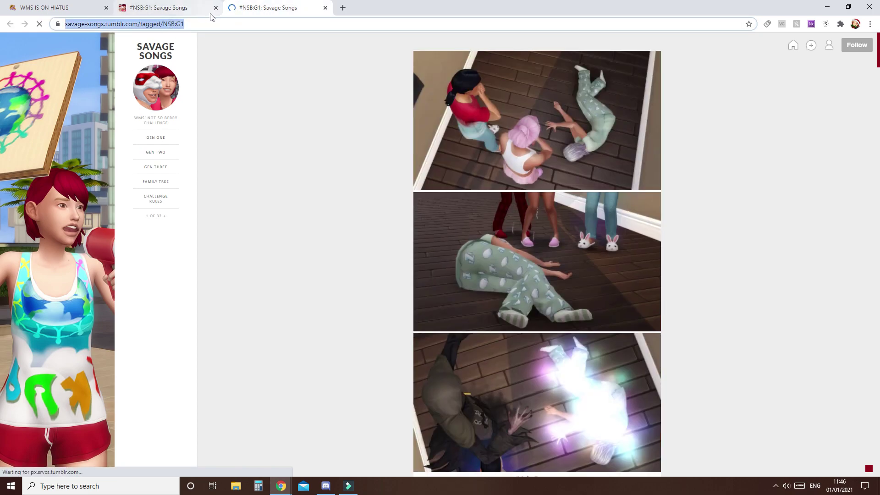
scroll(557, 168, down, 8)
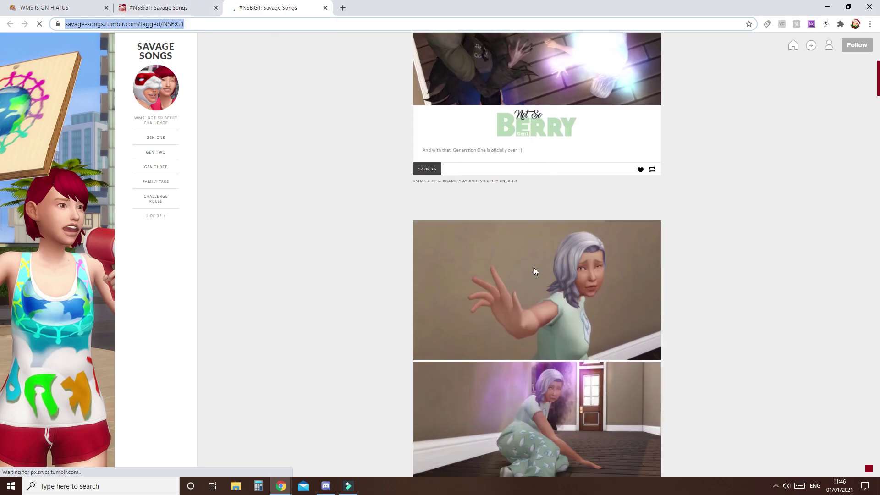
Step: Close the chronological tag page, look through the posts and tags on the remaining NSB:G1 page, and close it too
click(216, 8)
scroll(543, 275, down, 12)
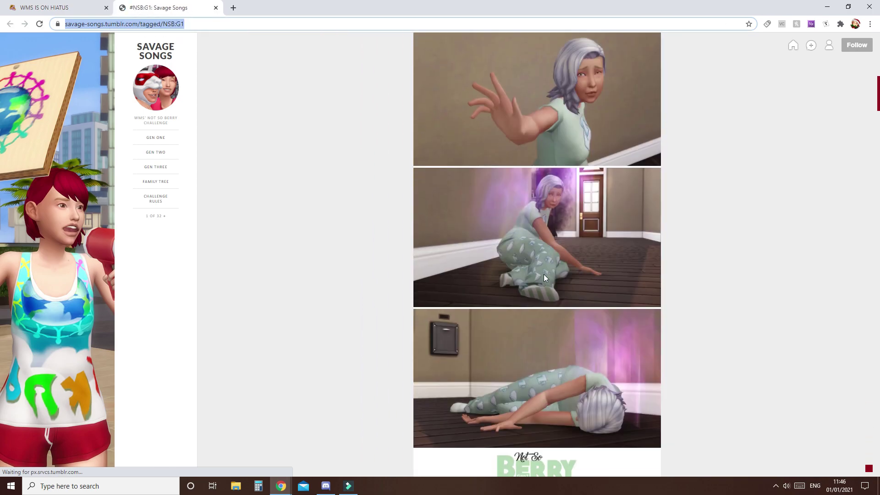
scroll(541, 277, up, 3)
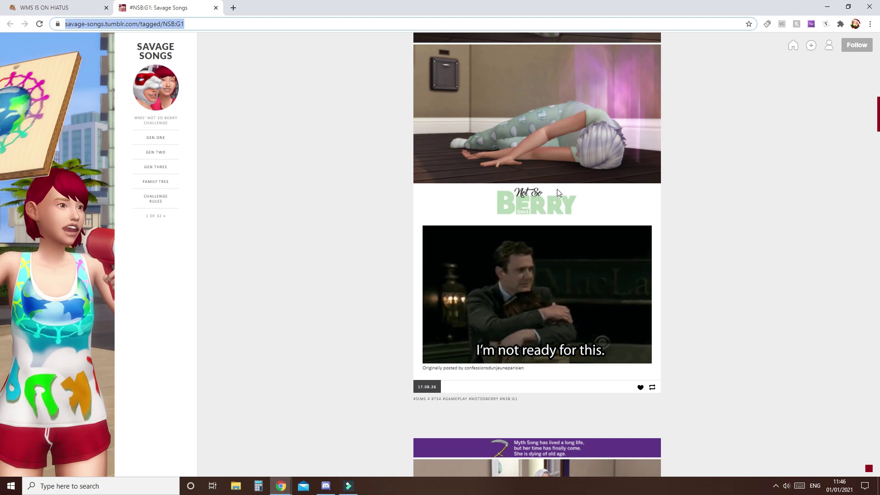
scroll(542, 201, down, 1)
scroll(542, 202, down, 16)
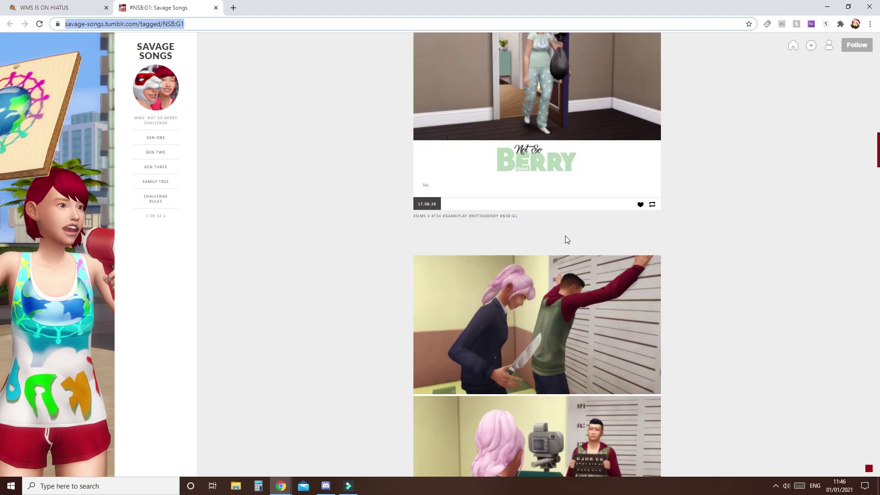
scroll(495, 293, down, 20)
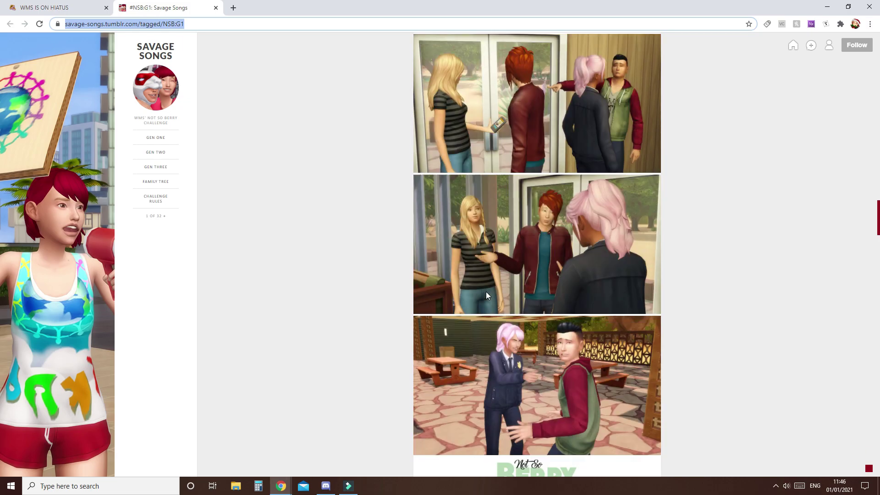
scroll(502, 290, down, 5)
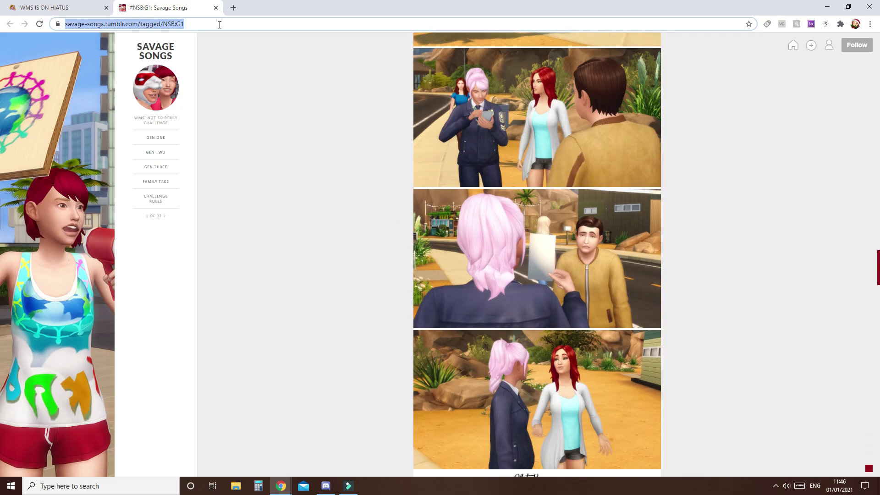
click(215, 8)
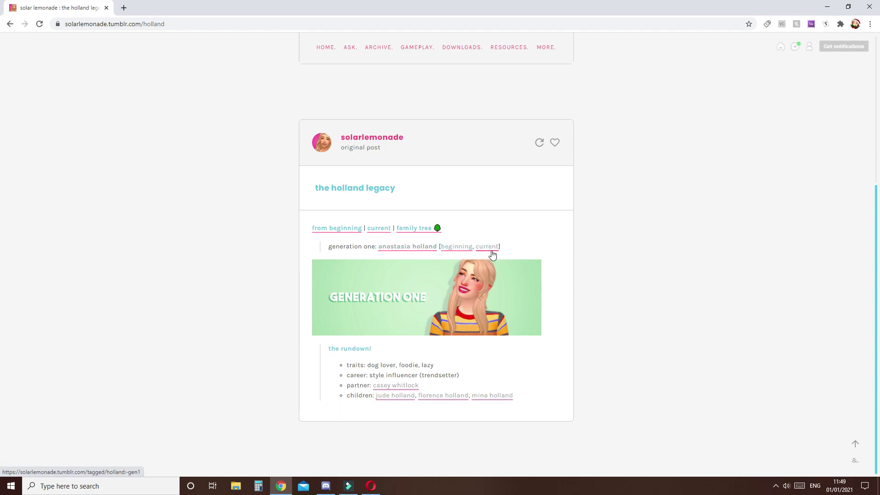
Step: Open the Holland legacy's family tree link in a new tab, then request the solarlemonade gameplay page and review the legacy page
right_click(414, 229)
click(446, 234)
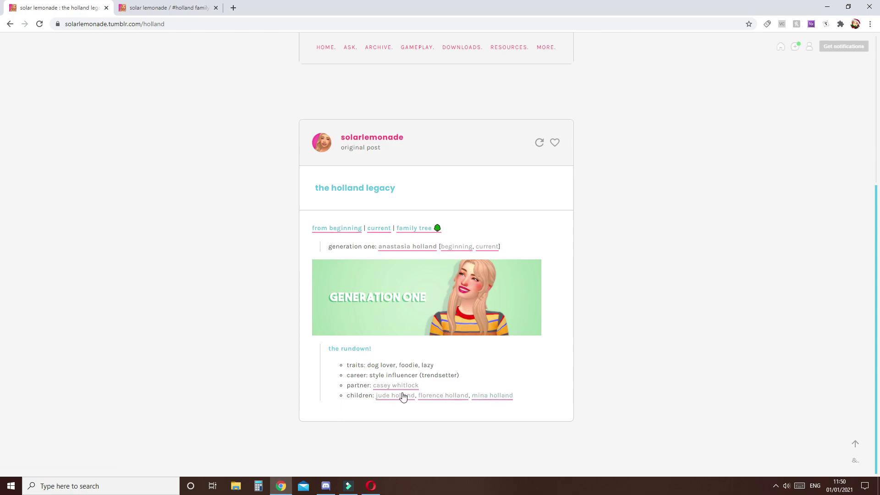
scroll(453, 353, up, 5)
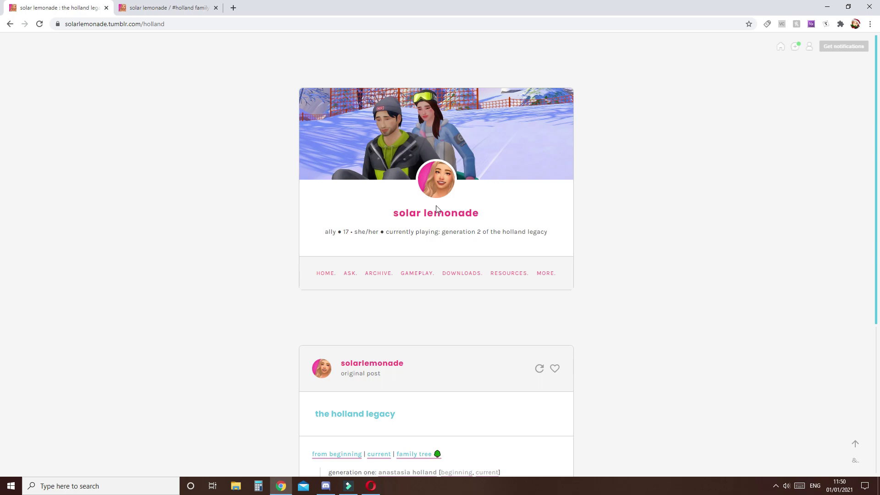
click(419, 274)
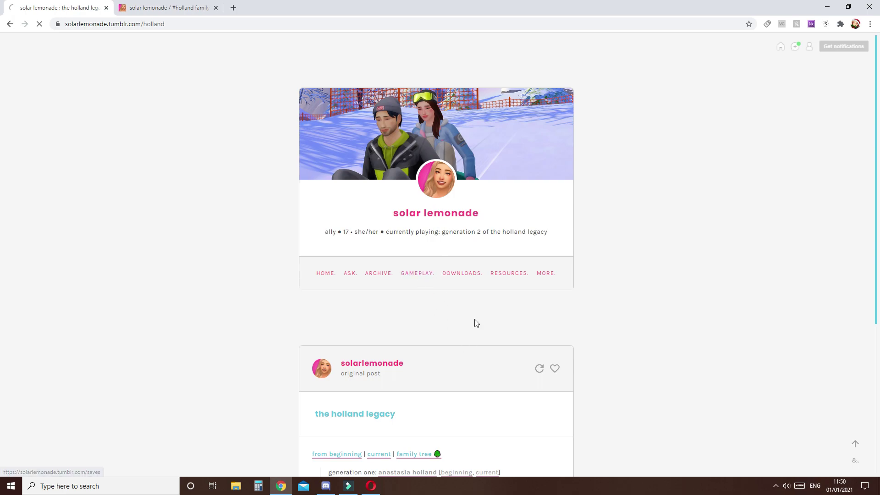
scroll(465, 321, down, 5)
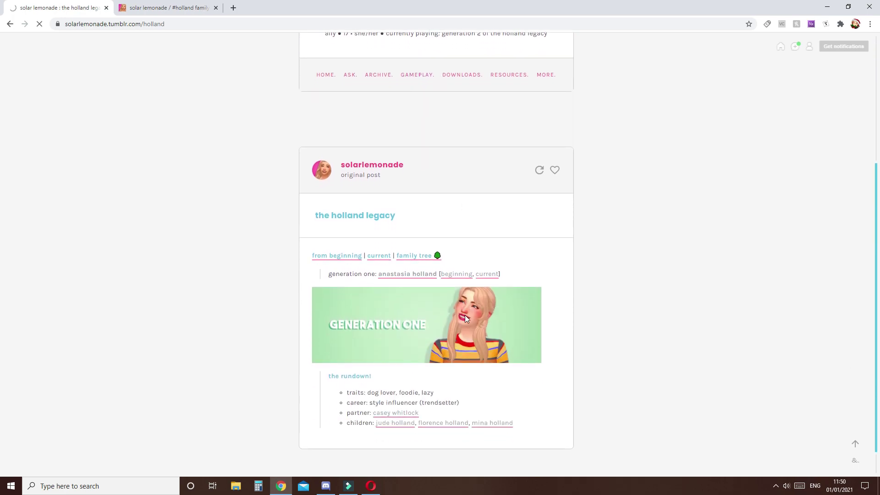
Step: Close the legacy page, go to the third Holland family tree post on the tag page, and enlarge its image
click(135, 12)
click(106, 7)
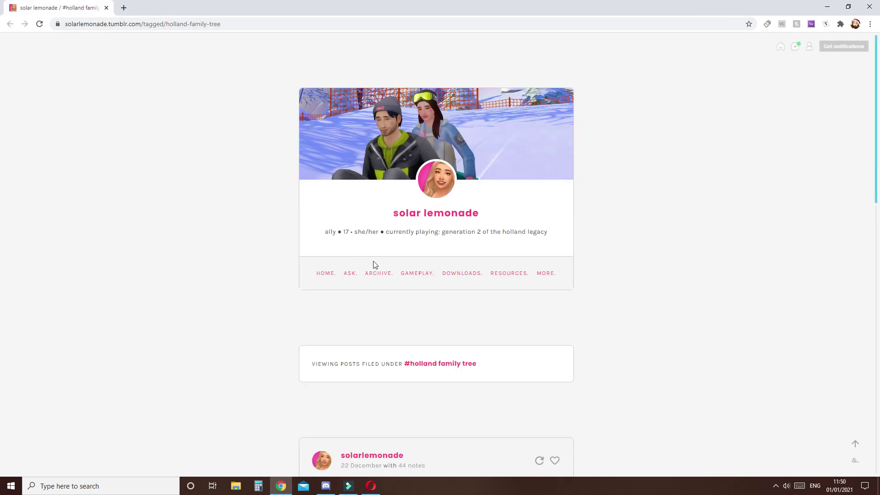
scroll(386, 263, down, 5)
scroll(385, 263, down, 2)
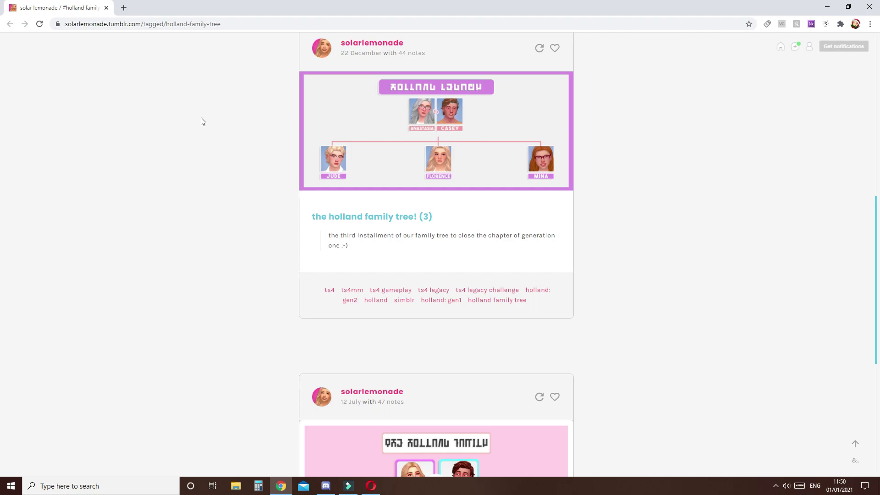
click(435, 156)
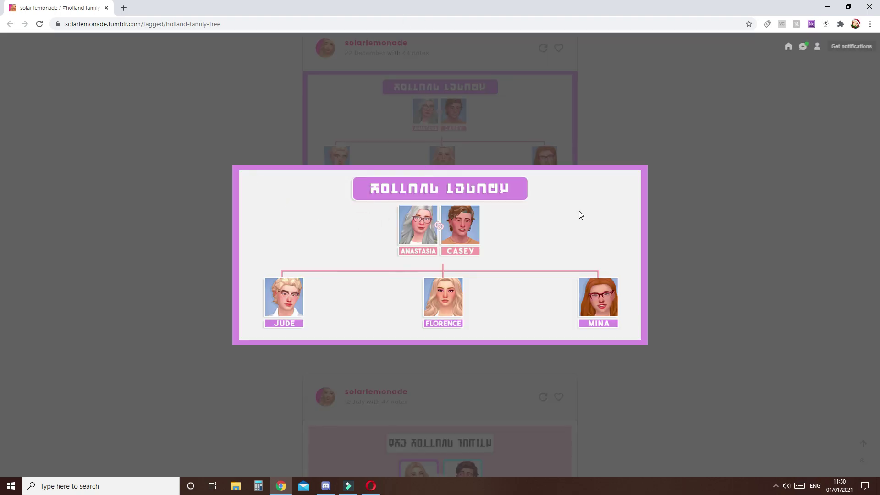